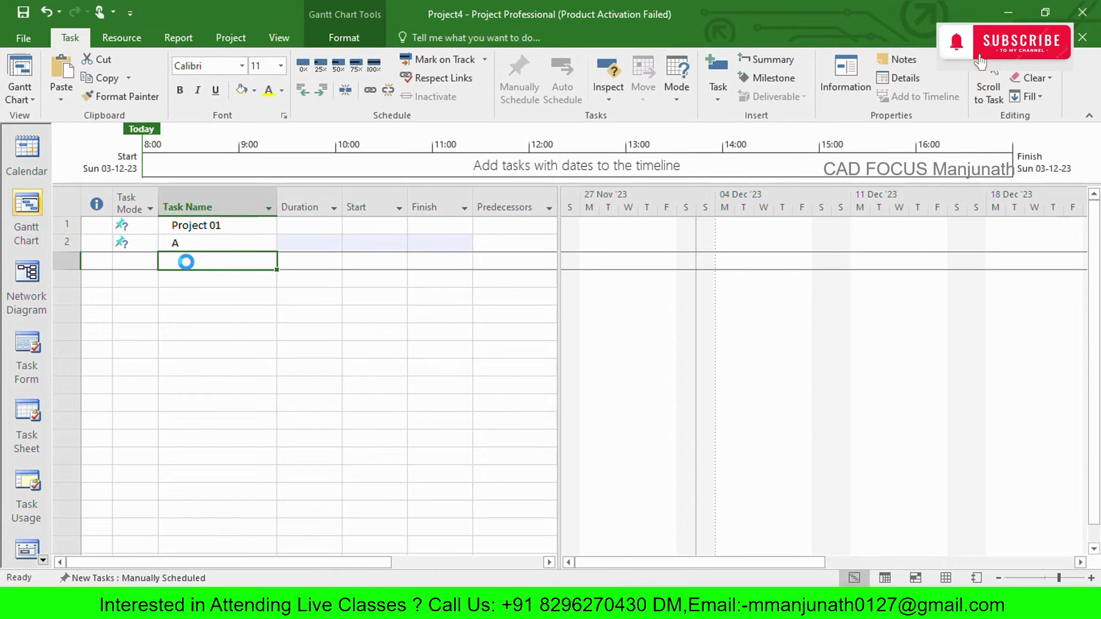
Step: Add tasks a1, a2, a3, a4 and B below A
{"action": "type", "text": "a1"}
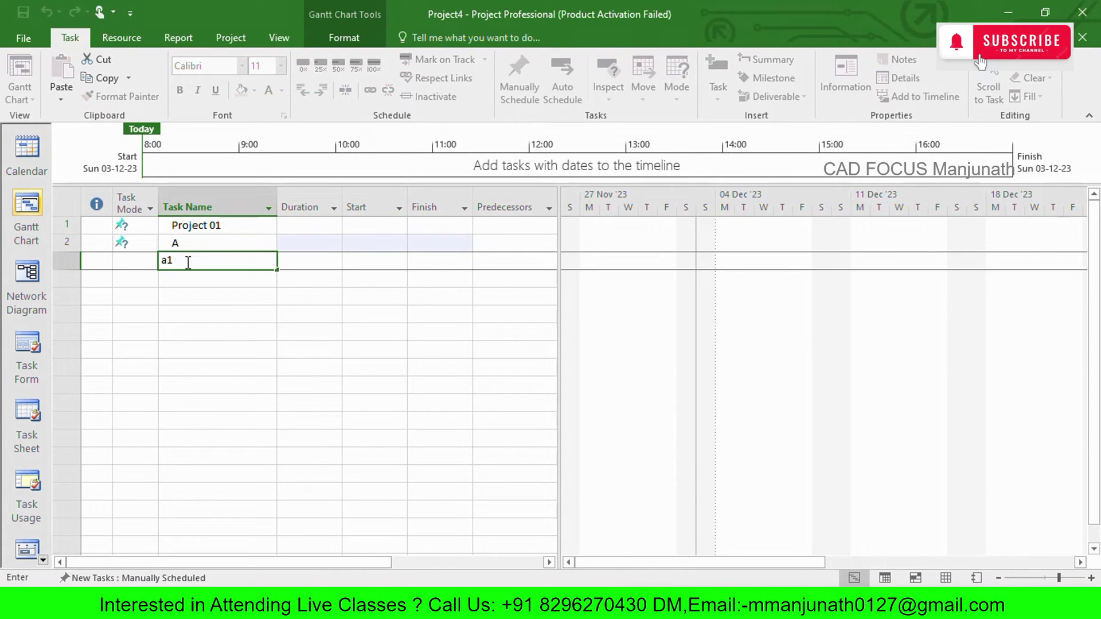
{"action": "key", "text": "Return"}
{"action": "type", "text": "a2"}
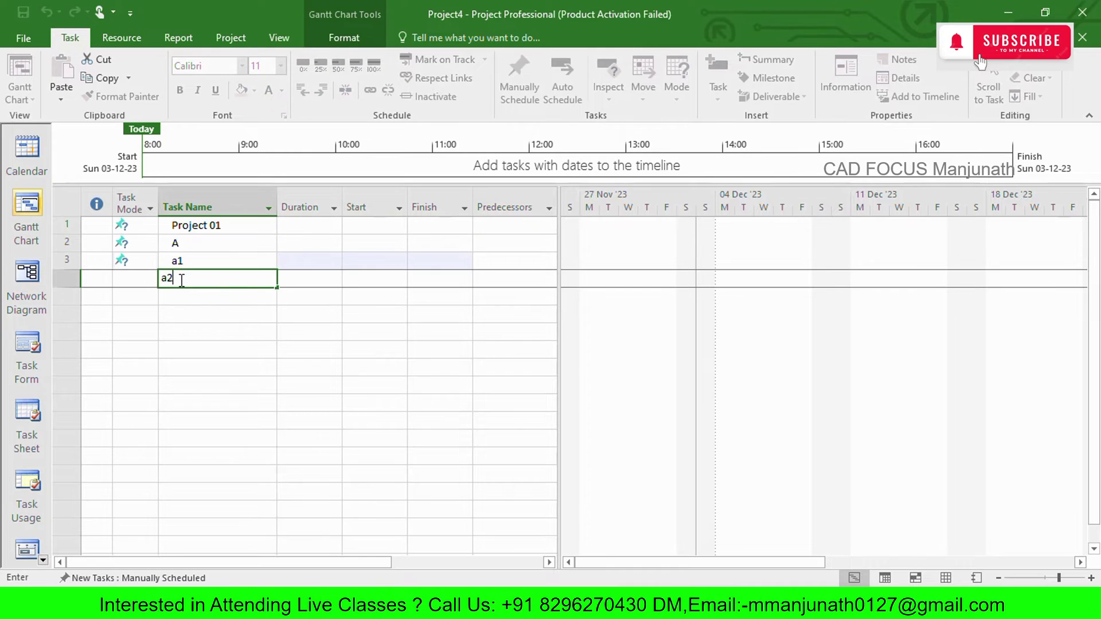
{"action": "key", "text": "Return"}
{"action": "type", "text": "a3"}
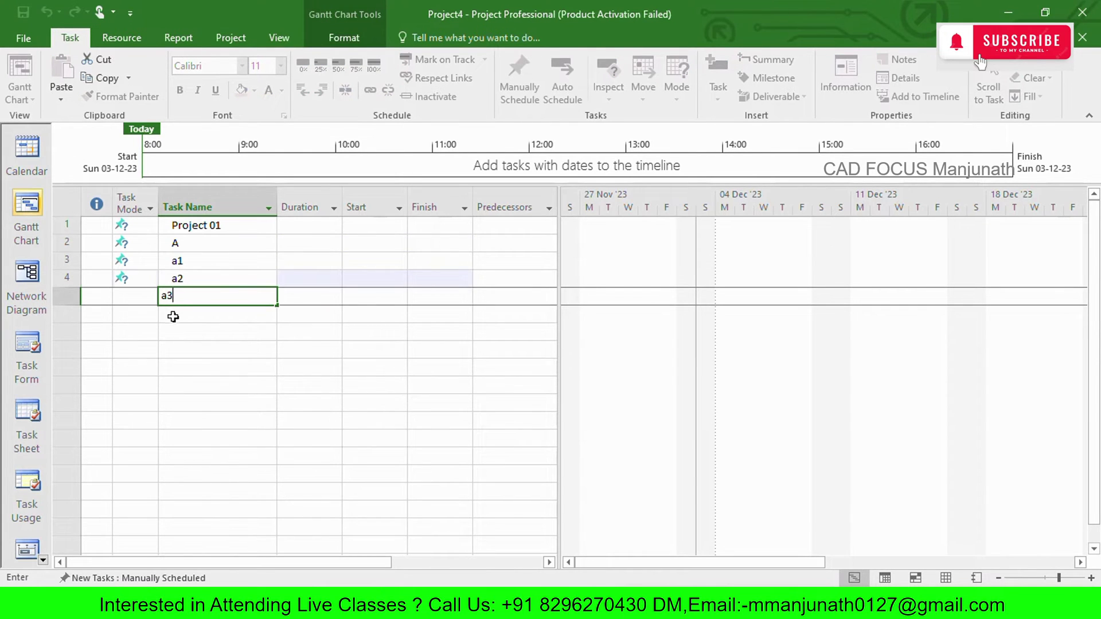
{"action": "key", "text": "Return"}
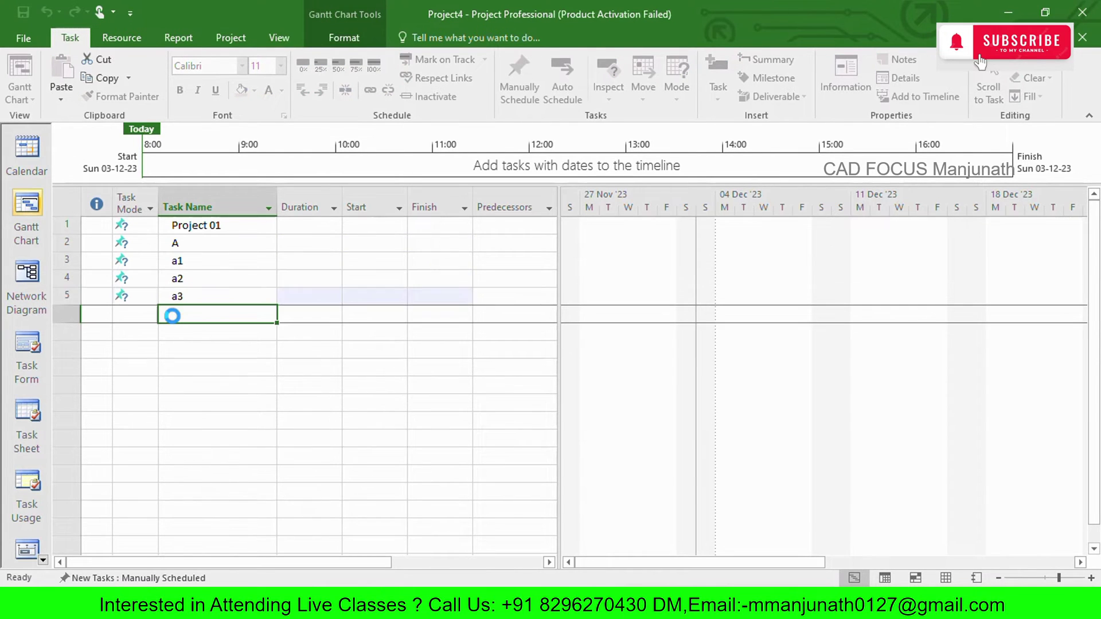
{"action": "type", "text": "a4"}
{"action": "key", "text": "Return"}
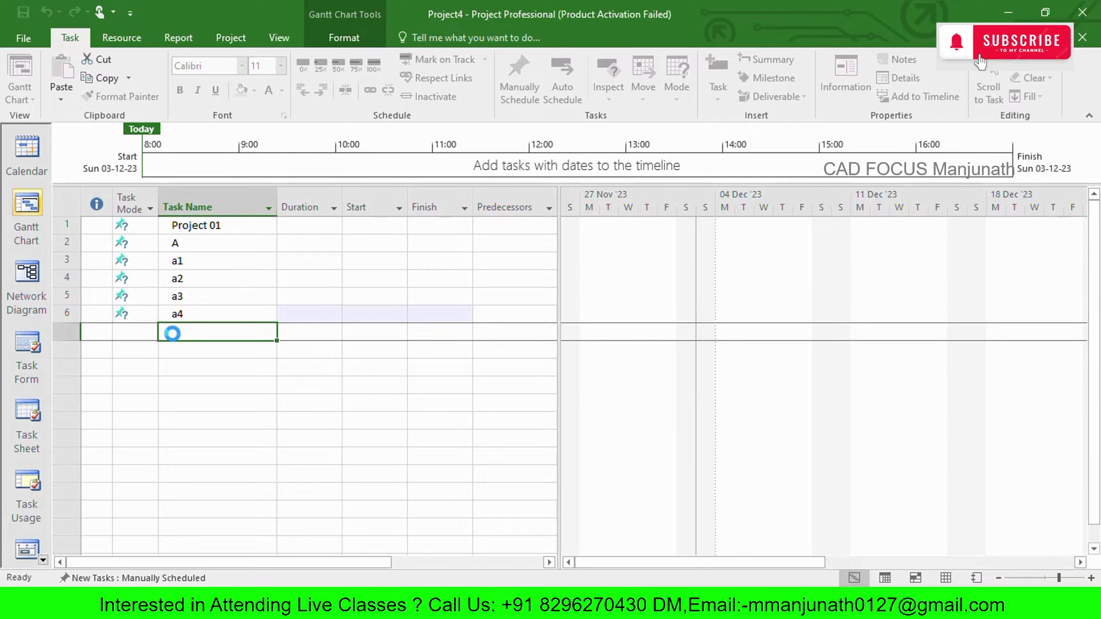
{"action": "type", "text": "B"}
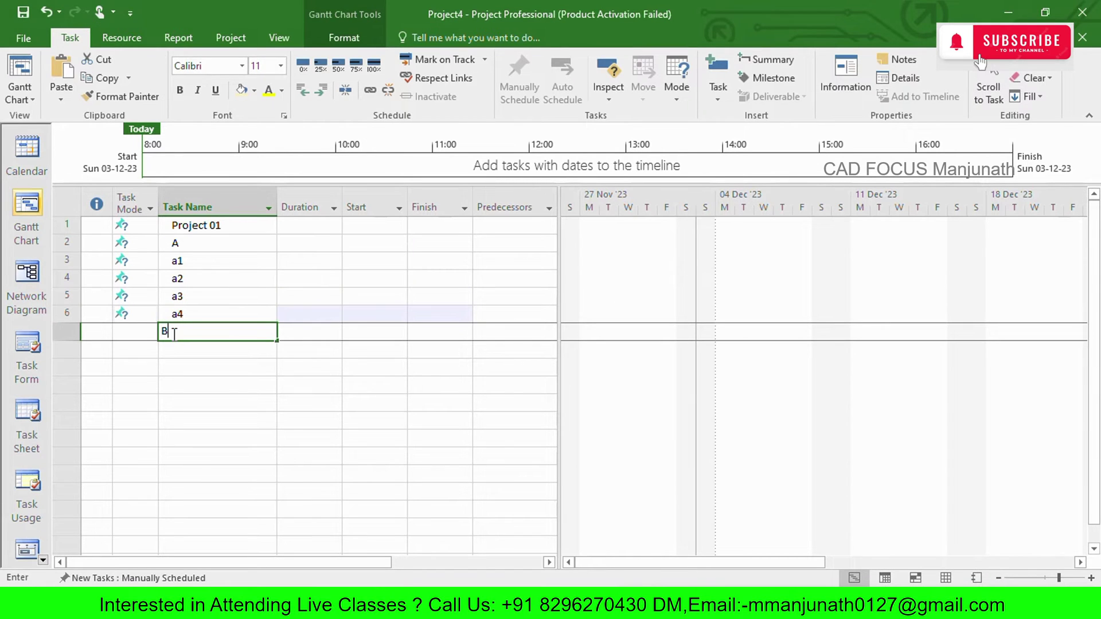
{"action": "key", "text": "Return"}
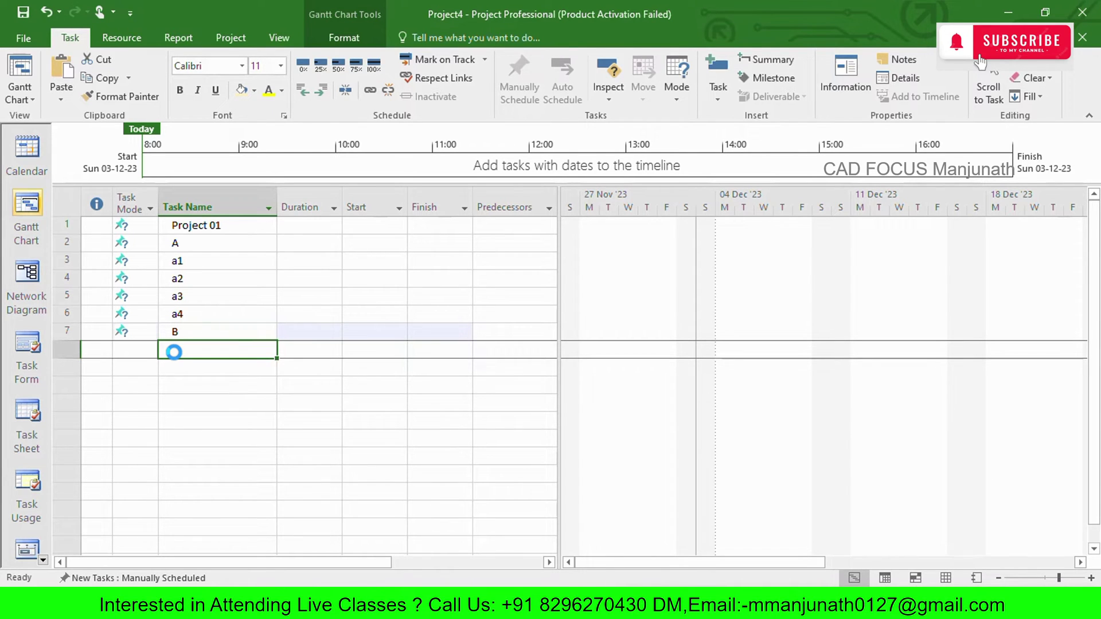
Step: Add tasks b1, b2, b3, b4 and C as tasks 8–12
{"action": "type", "text": "b"}
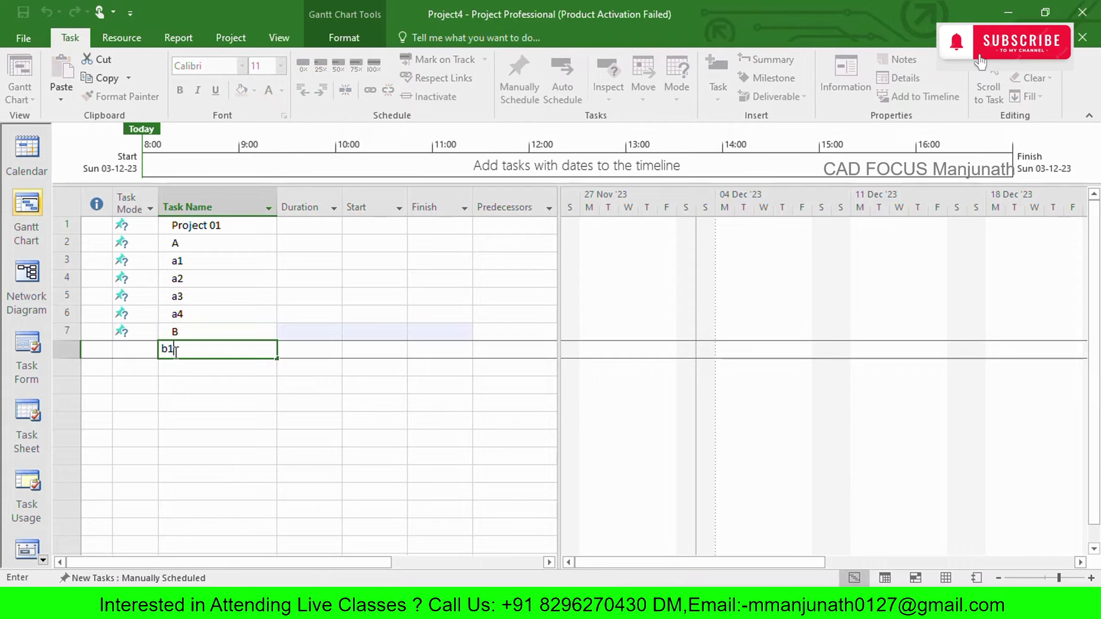
{"action": "type", "text": "1"}
{"action": "key", "text": "Return"}
{"action": "type", "text": "b2"}
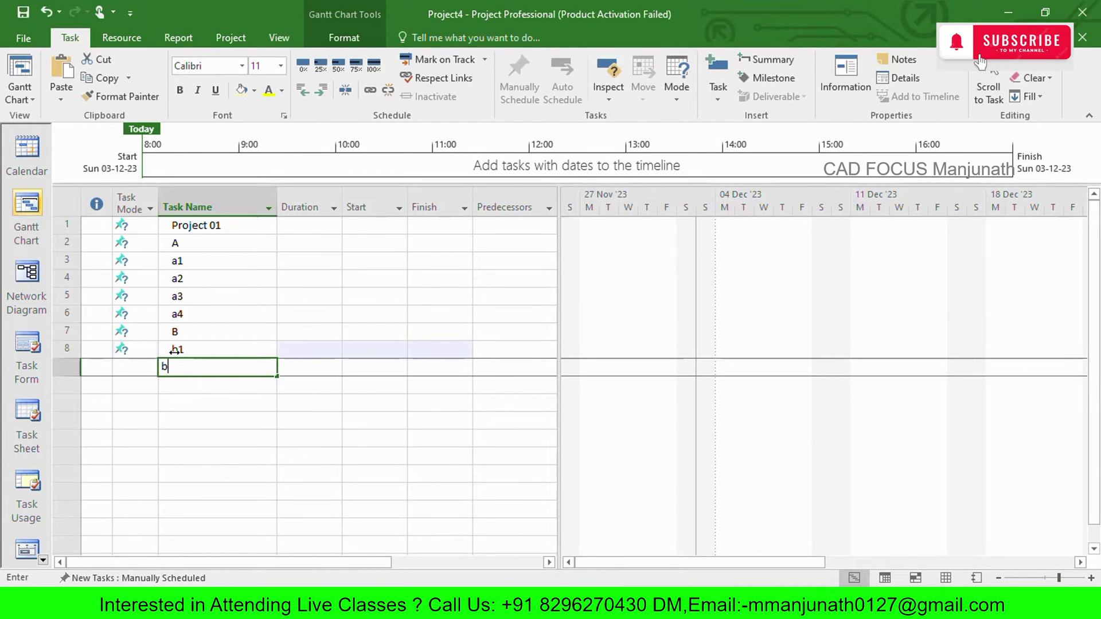
{"action": "key", "text": "Return"}
{"action": "type", "text": "b3"}
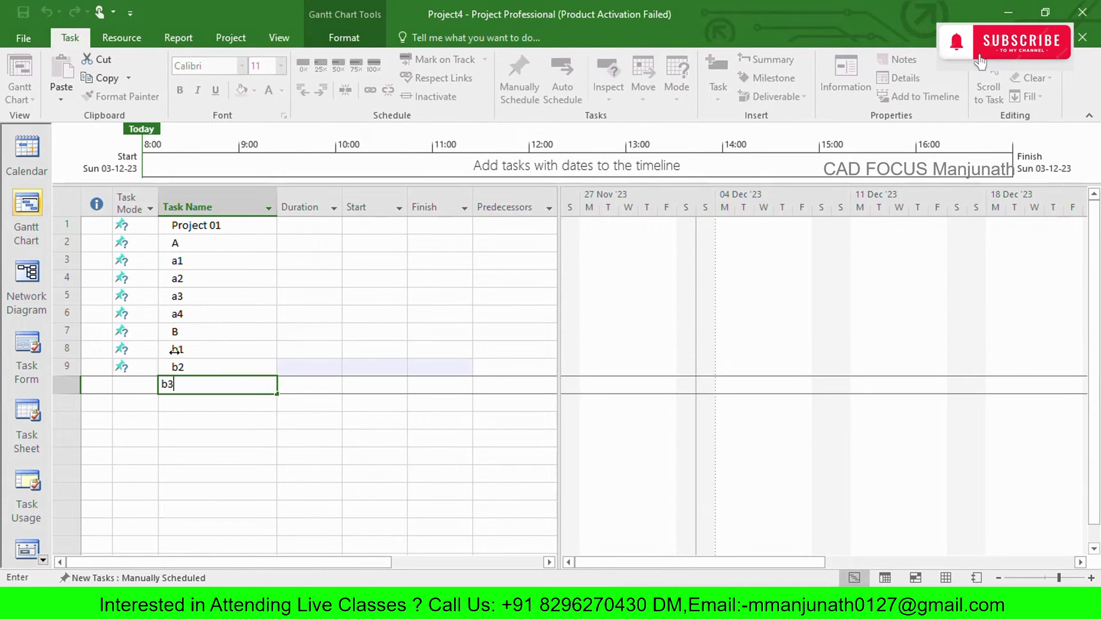
{"action": "key", "text": "Return"}
{"action": "type", "text": "b4"}
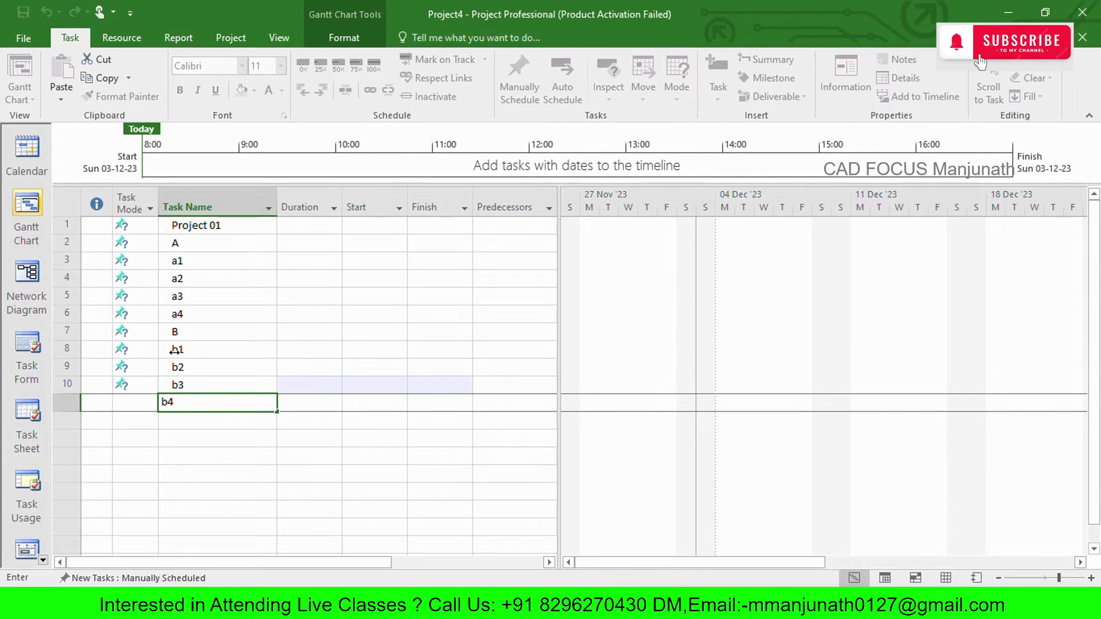
{"action": "key", "text": "Return"}
{"action": "type", "text": "C"}
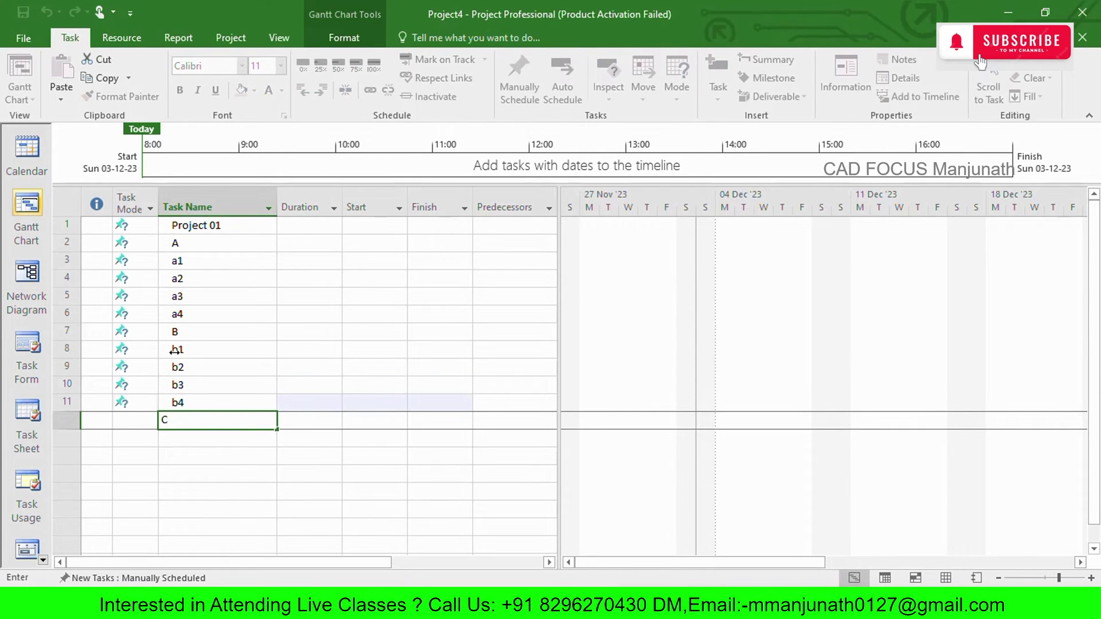
{"action": "key", "text": "Return"}
Step: Add tasks c1, c2, c3 and EOP as the final rows 13–16
{"action": "type", "text": "c1"}
{"action": "key", "text": "Return"}
{"action": "type", "text": "c"}
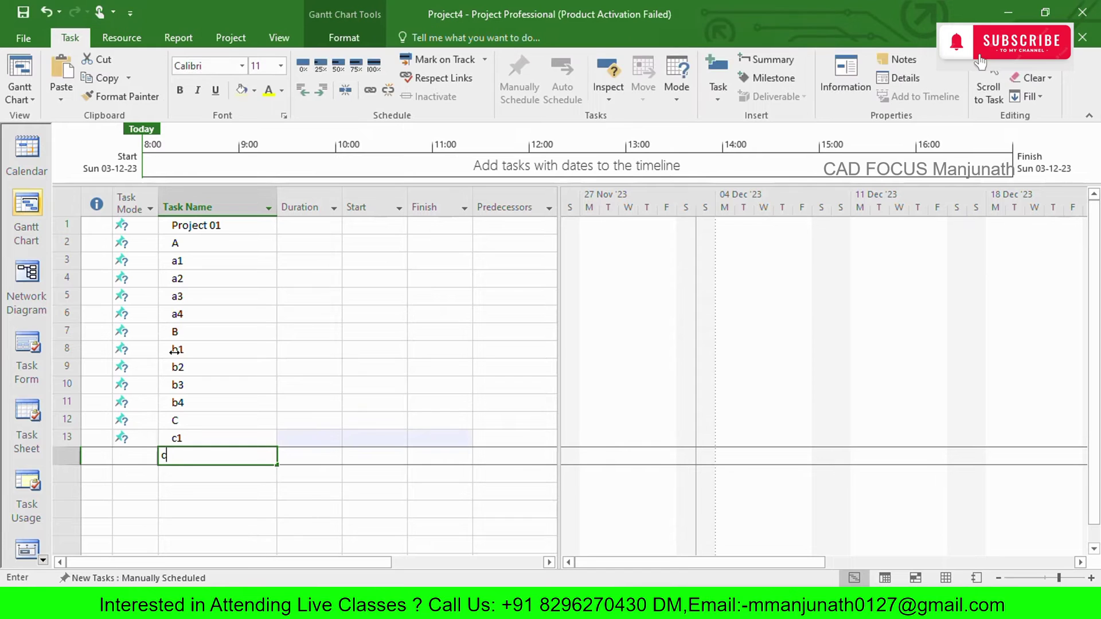
{"action": "type", "text": "2"}
{"action": "key", "text": "Return"}
{"action": "type", "text": "c"}
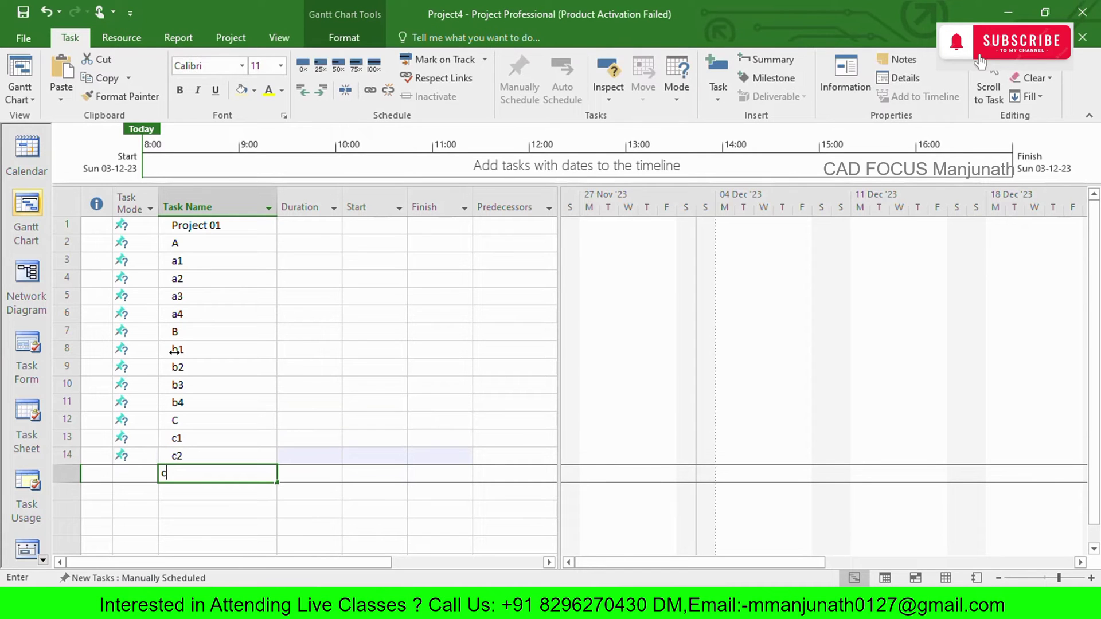
{"action": "type", "text": "3"}
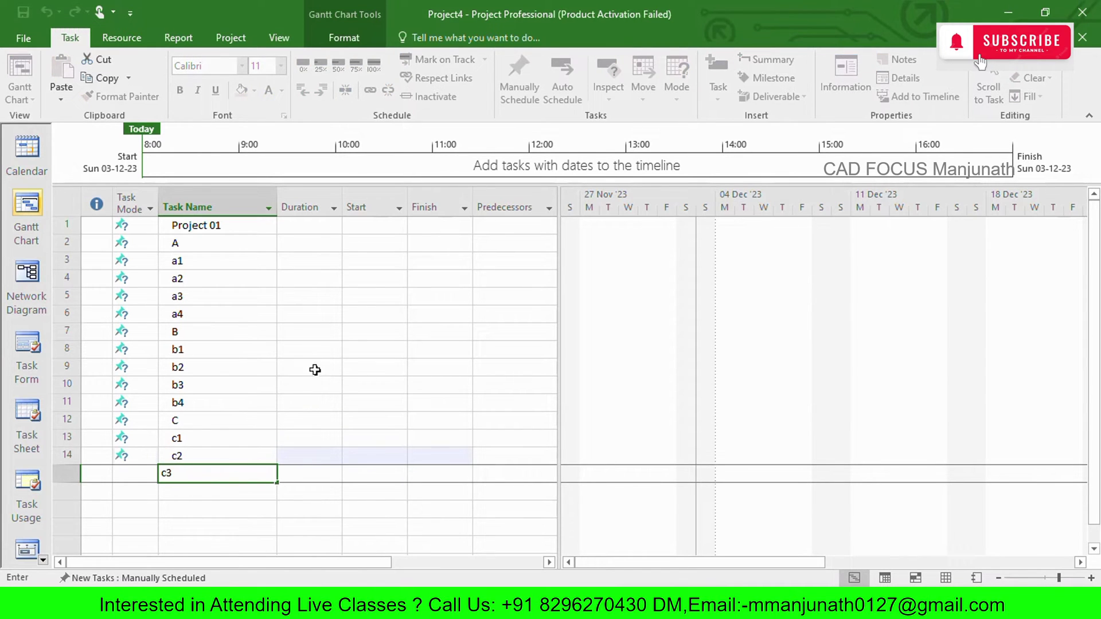
{"action": "left_click", "coordinate": [184, 491]}
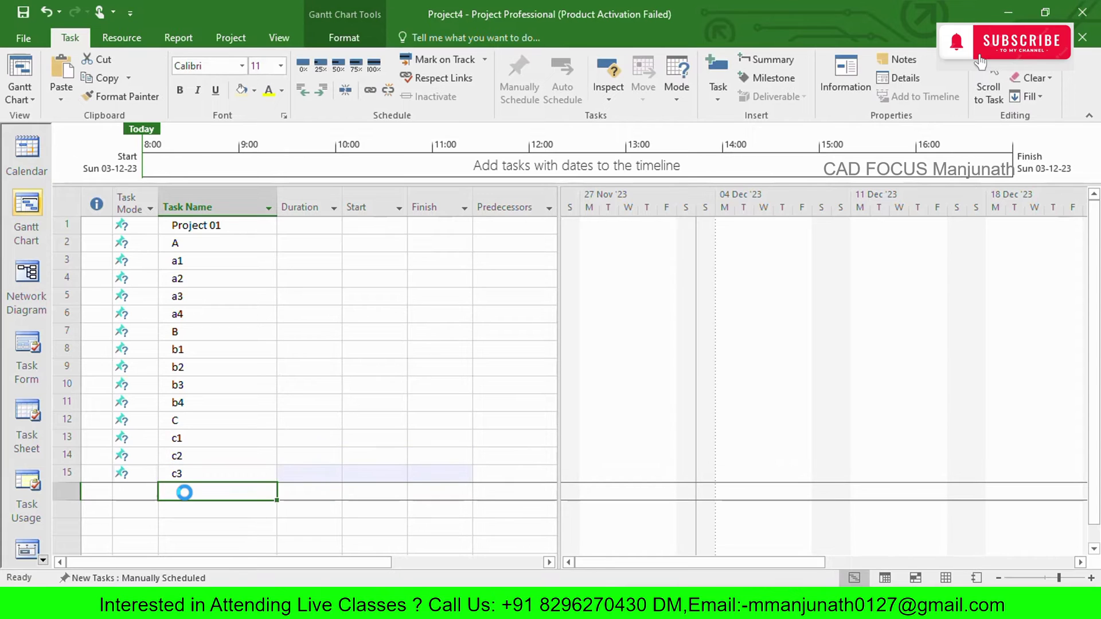
{"action": "type", "text": "EOP"}
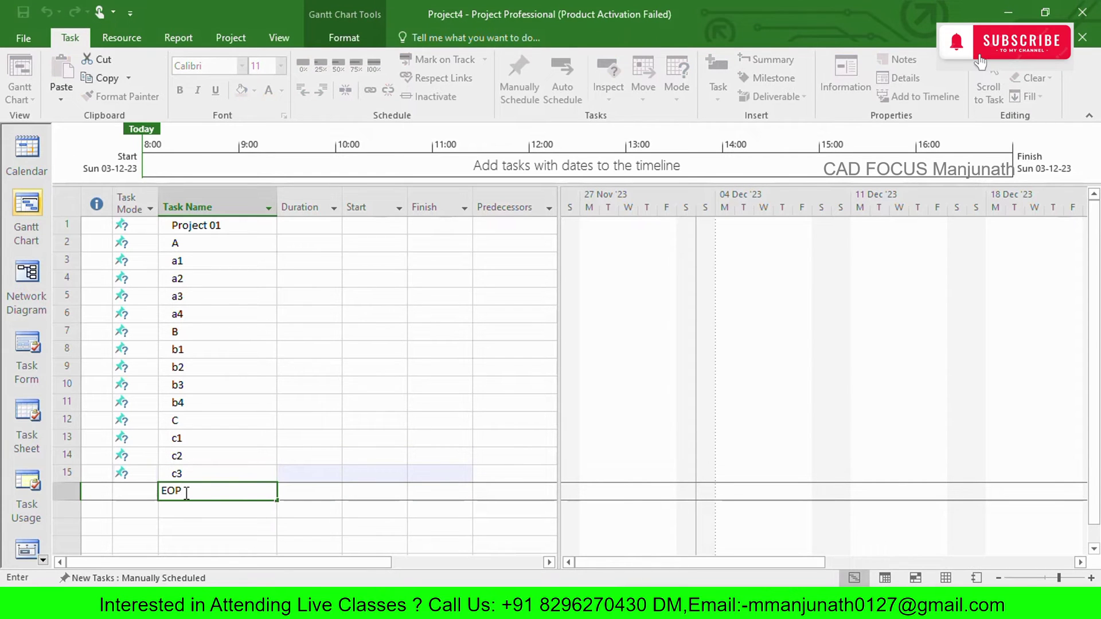
{"action": "left_click", "coordinate": [305, 493]}
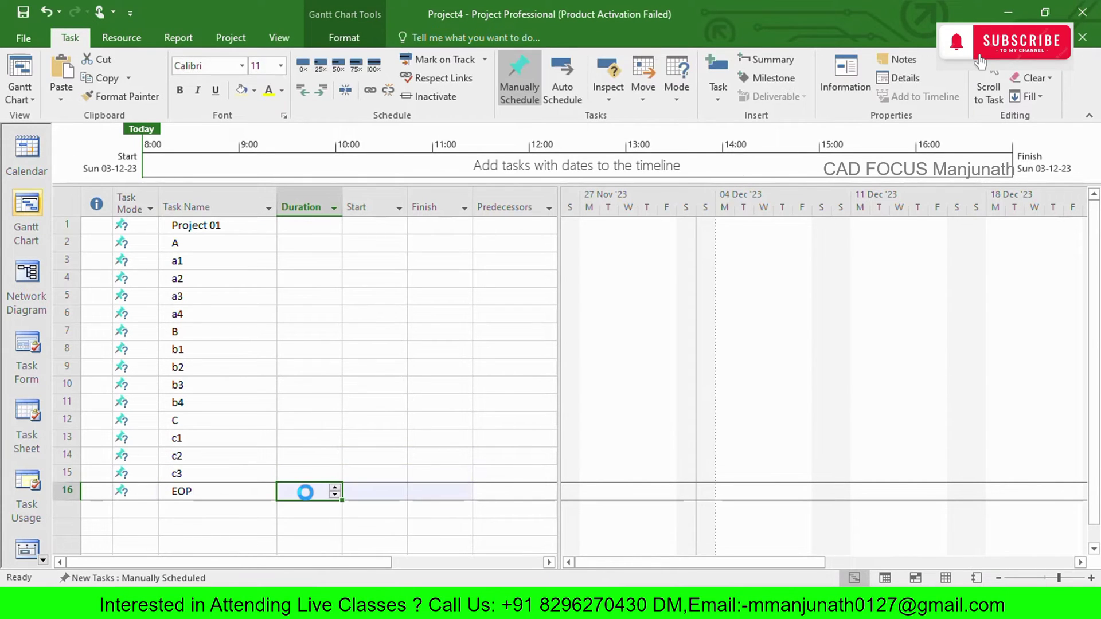
Step: Give the EOP task a 0-day duration, returning to the Project4 schedule to commit it
{"action": "type", "text": "0"}
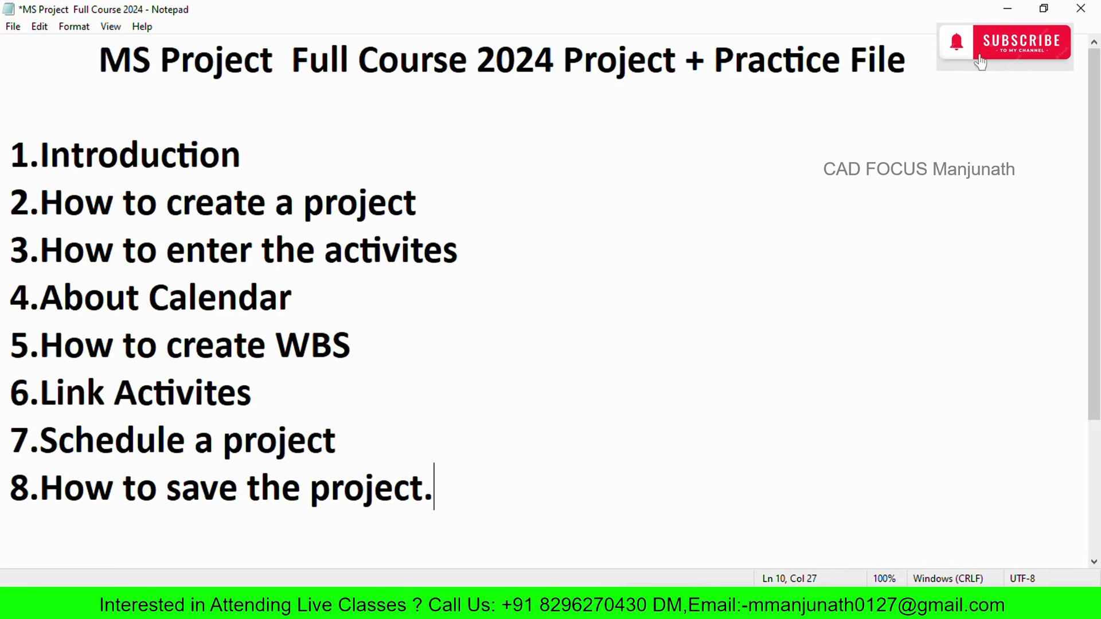
{"action": "mouse_move", "coordinate": [692, 608]}
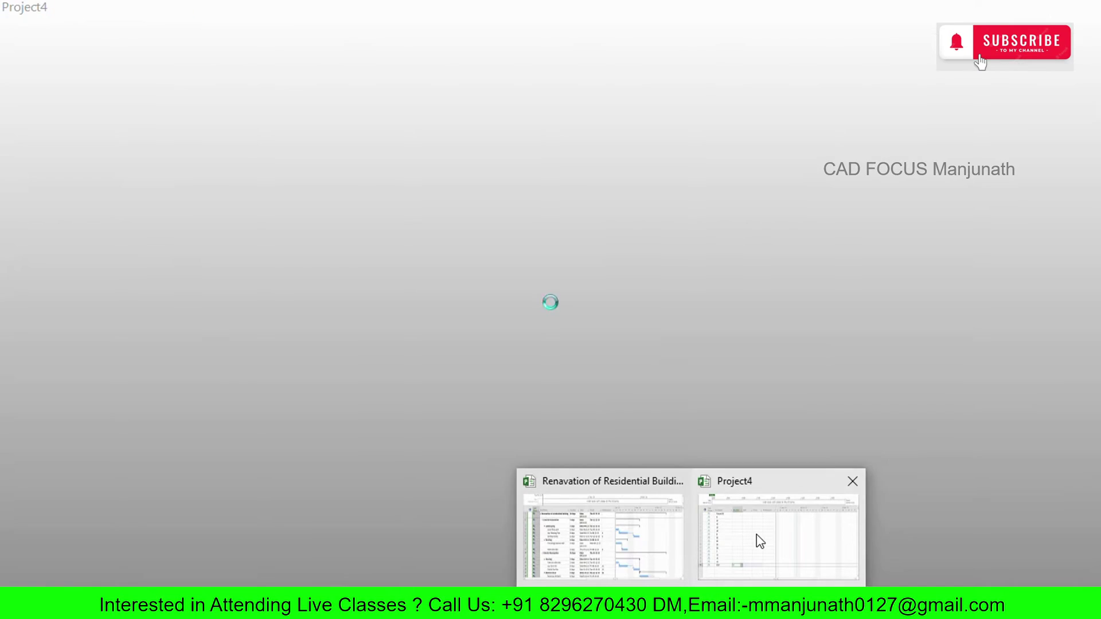
{"action": "left_click", "coordinate": [755, 535]}
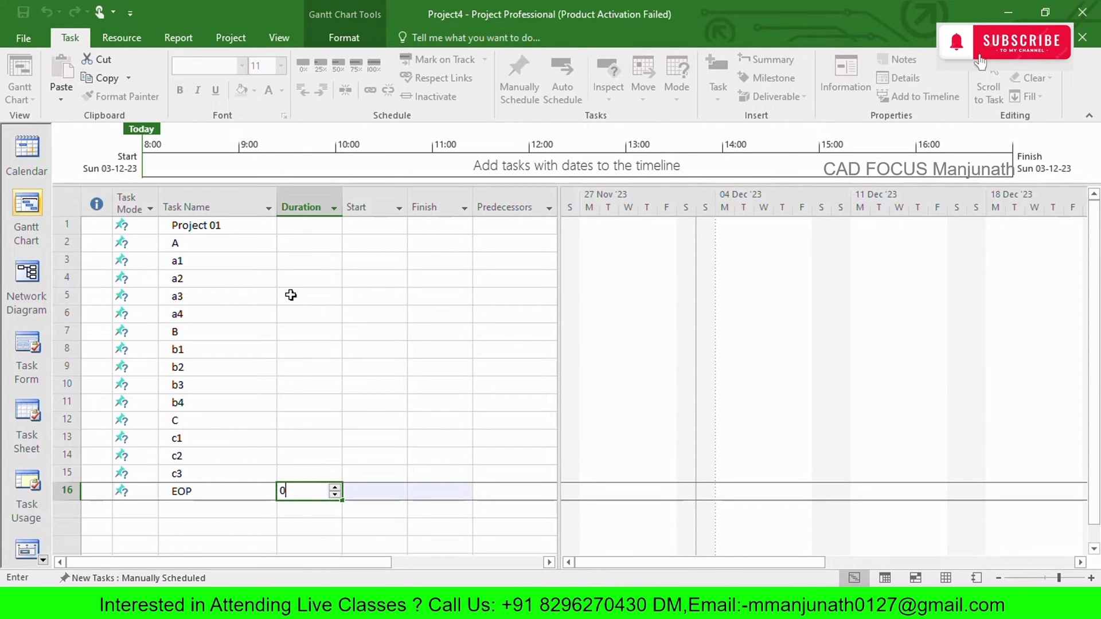
{"action": "left_click", "coordinate": [231, 39]}
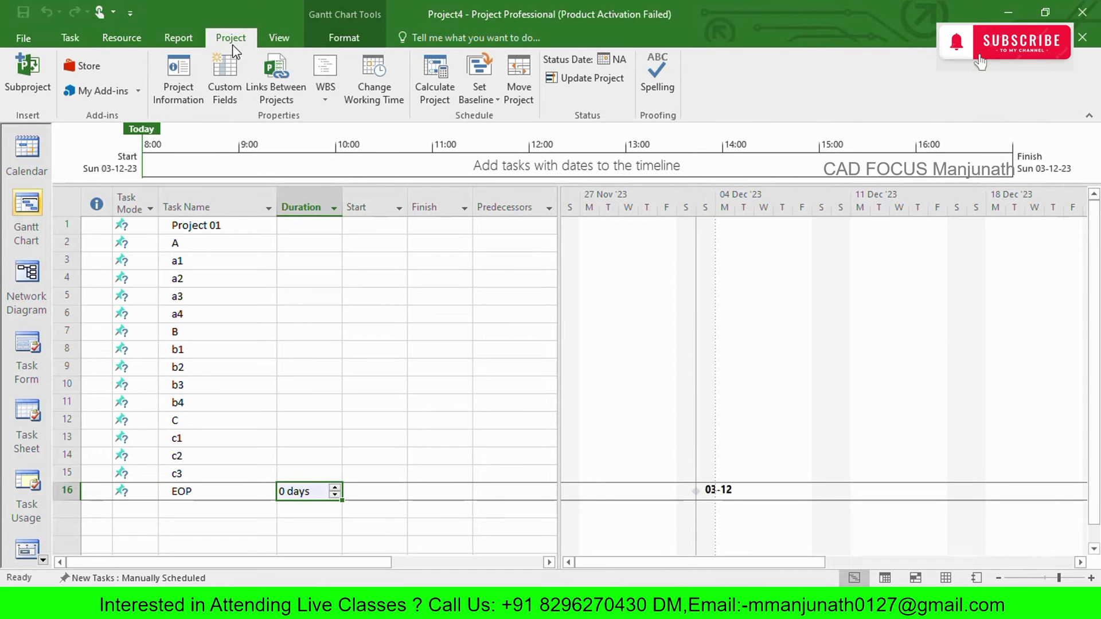
{"action": "left_click", "coordinate": [378, 99]}
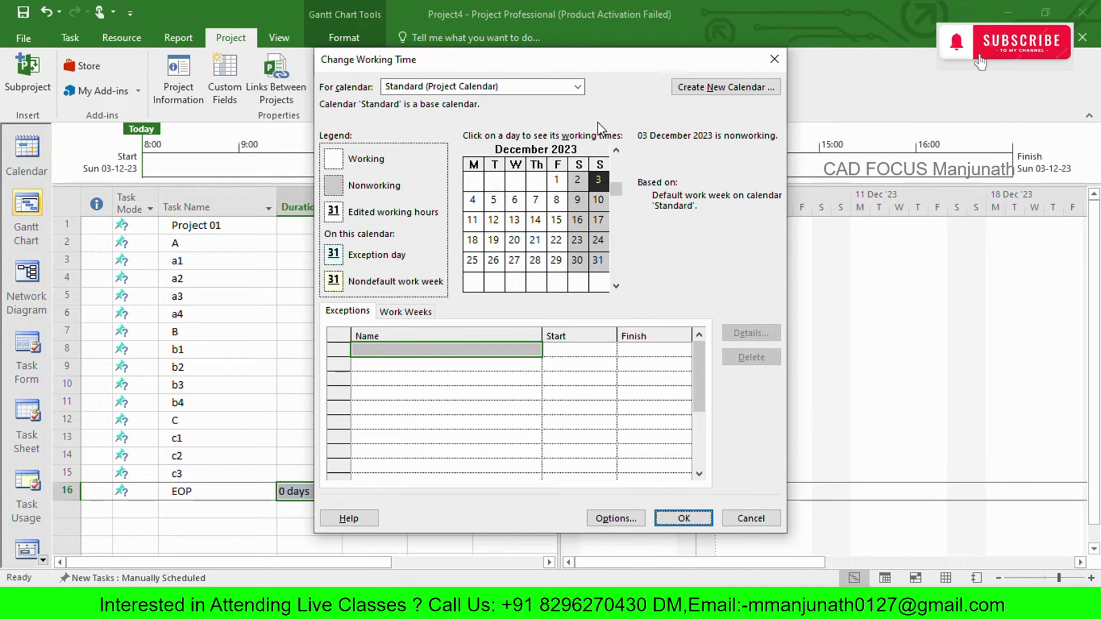
{"action": "left_click", "coordinate": [577, 87]}
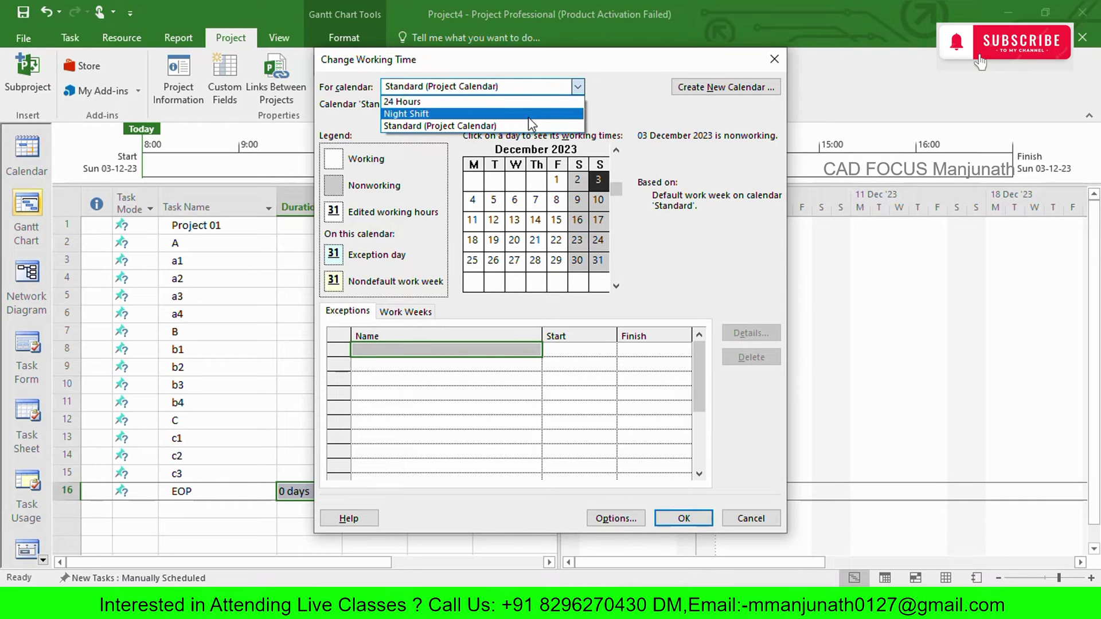
{"action": "left_click", "coordinate": [492, 126]}
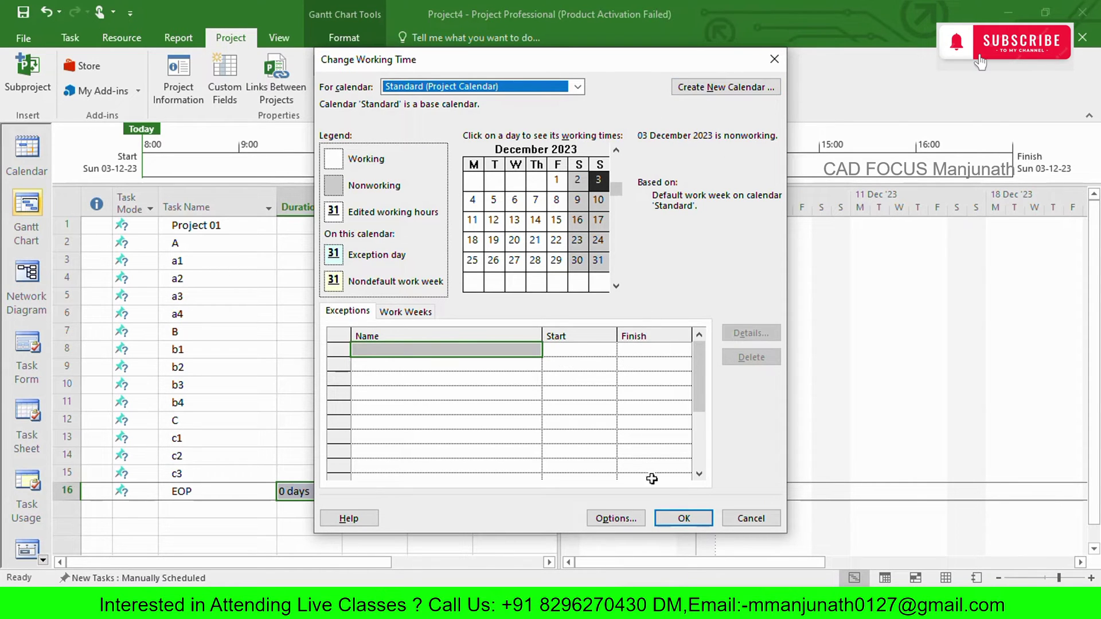
{"action": "left_click", "coordinate": [692, 518]}
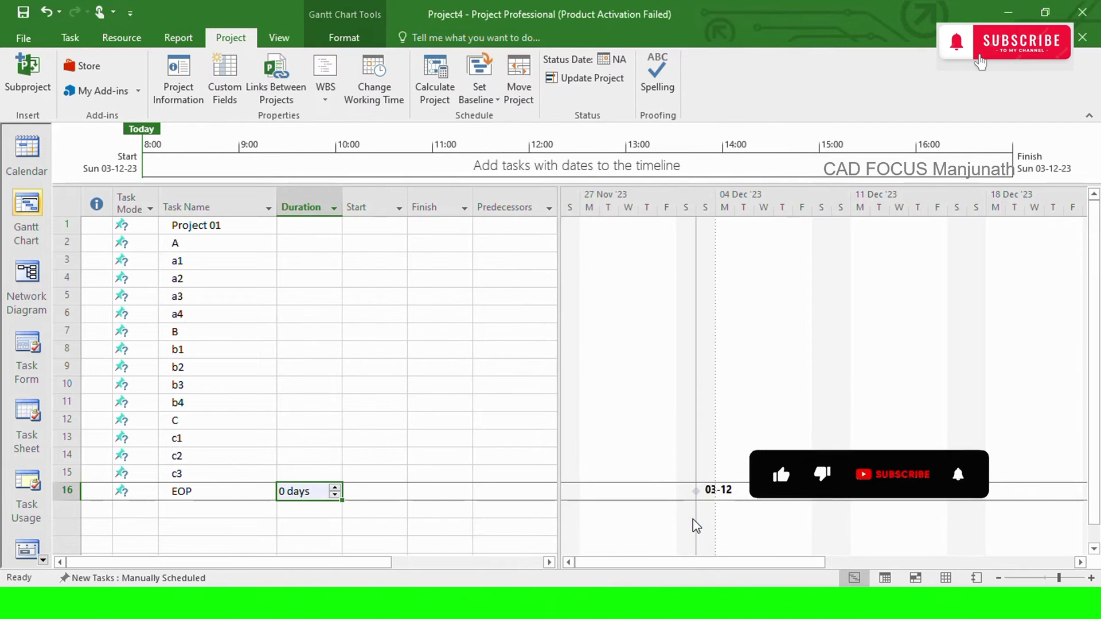
Step: Return to the sixteen-task schedule, check summary rows A, B and C, then go to a1's duration
{"action": "left_click", "coordinate": [843, 607]}
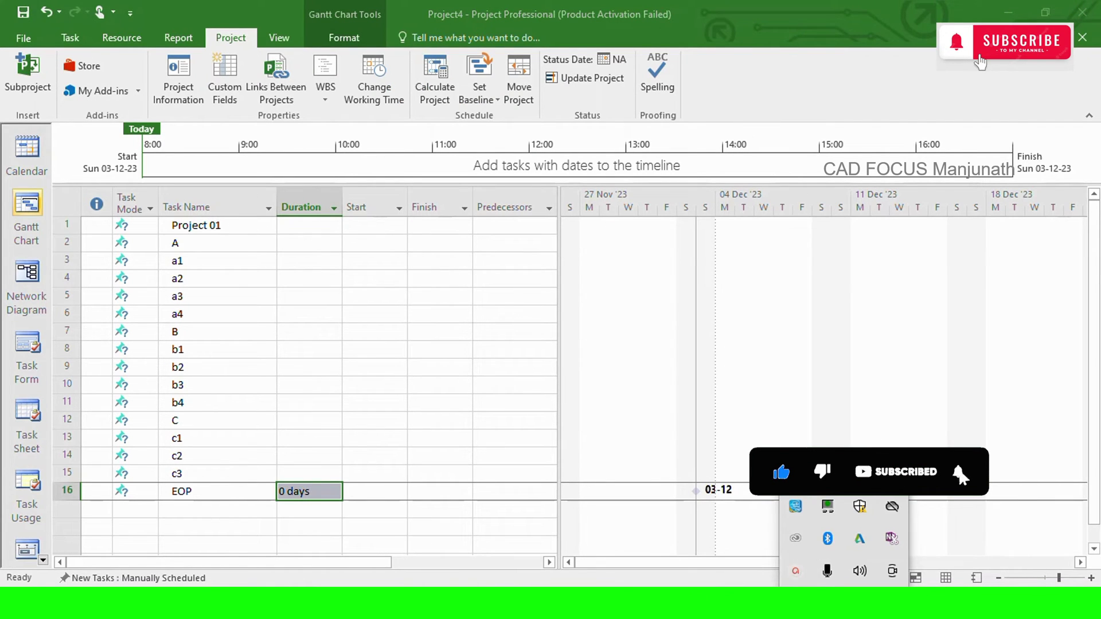
{"action": "left_click", "coordinate": [800, 566]}
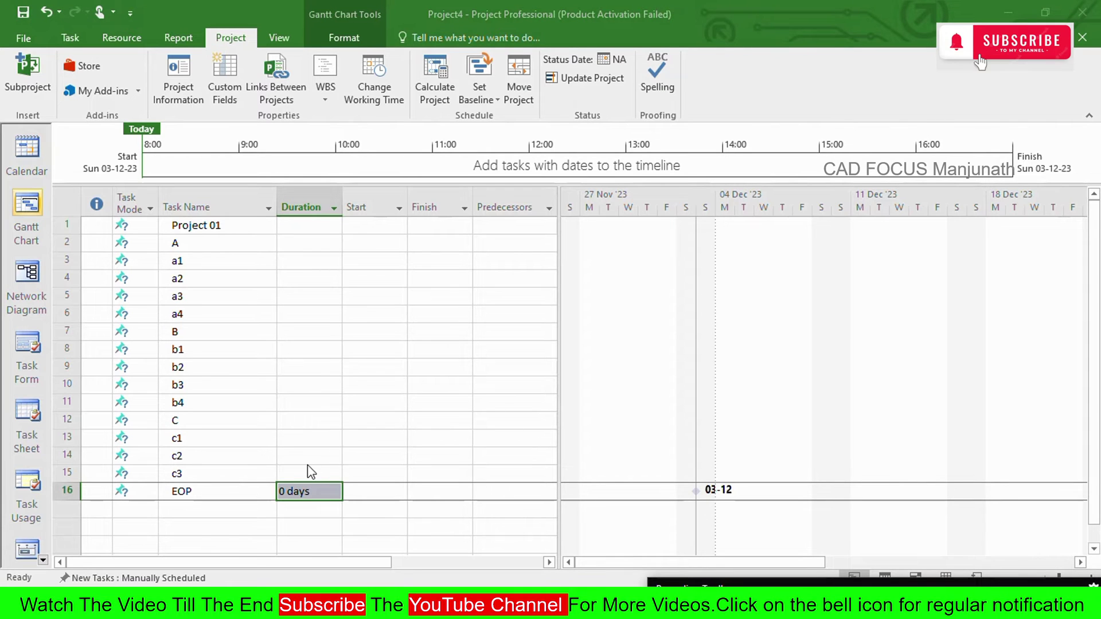
{"action": "left_click", "coordinate": [297, 260]}
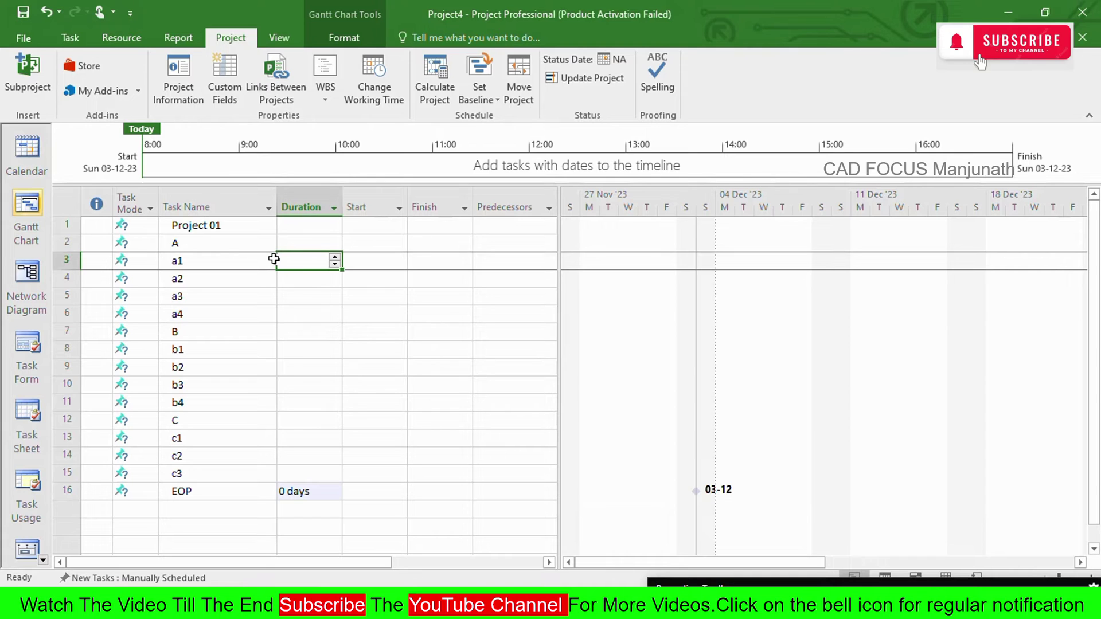
{"action": "left_click", "coordinate": [249, 242]}
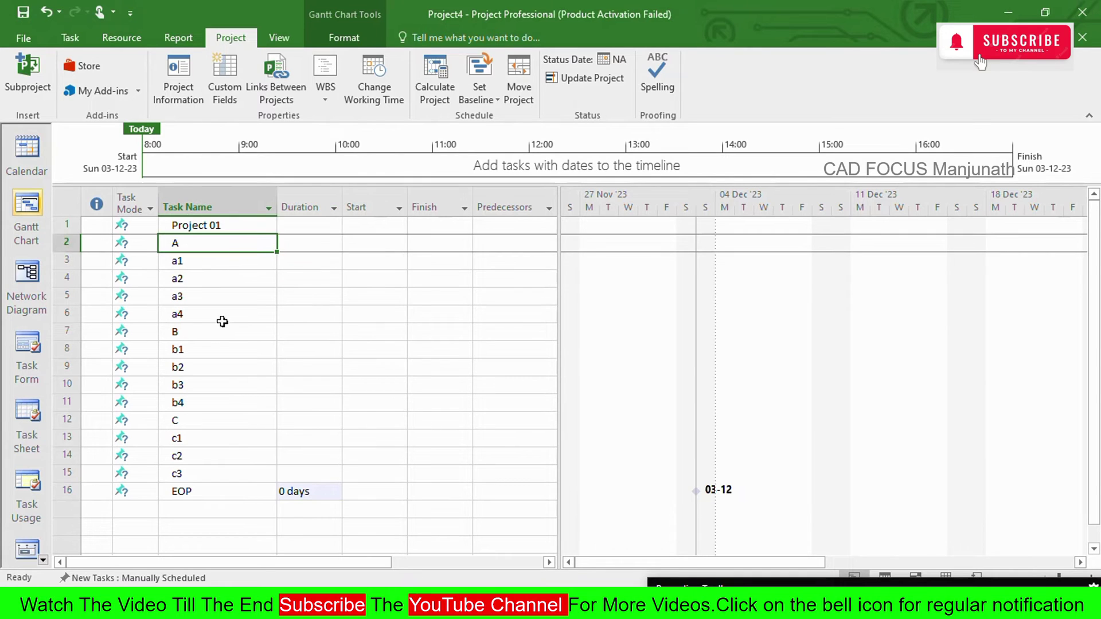
{"action": "left_click", "coordinate": [204, 336]}
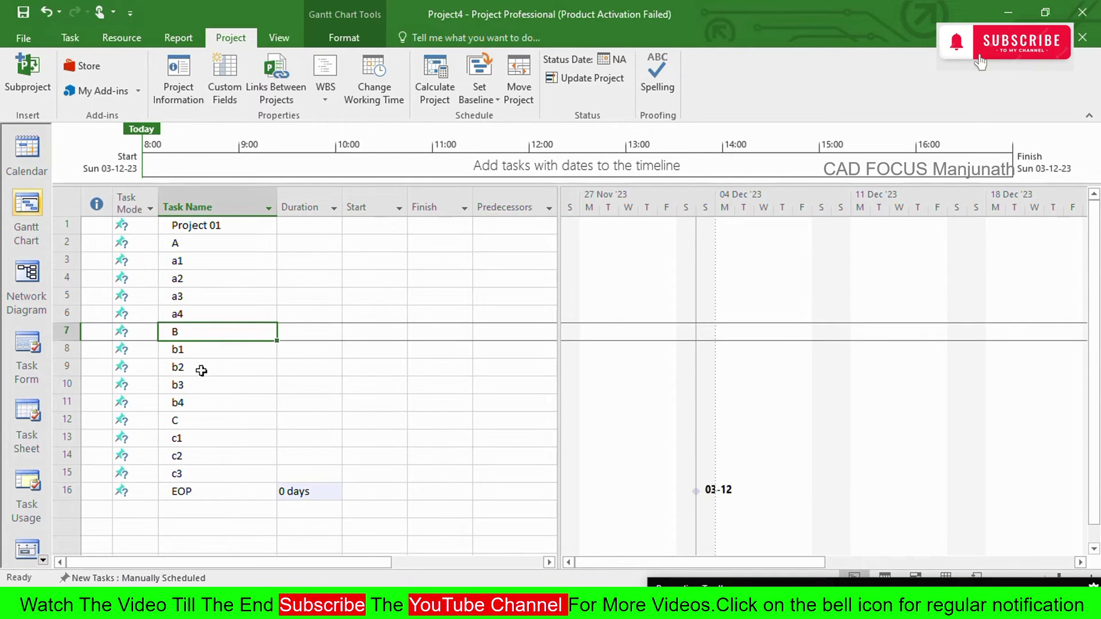
{"action": "left_click", "coordinate": [187, 420]}
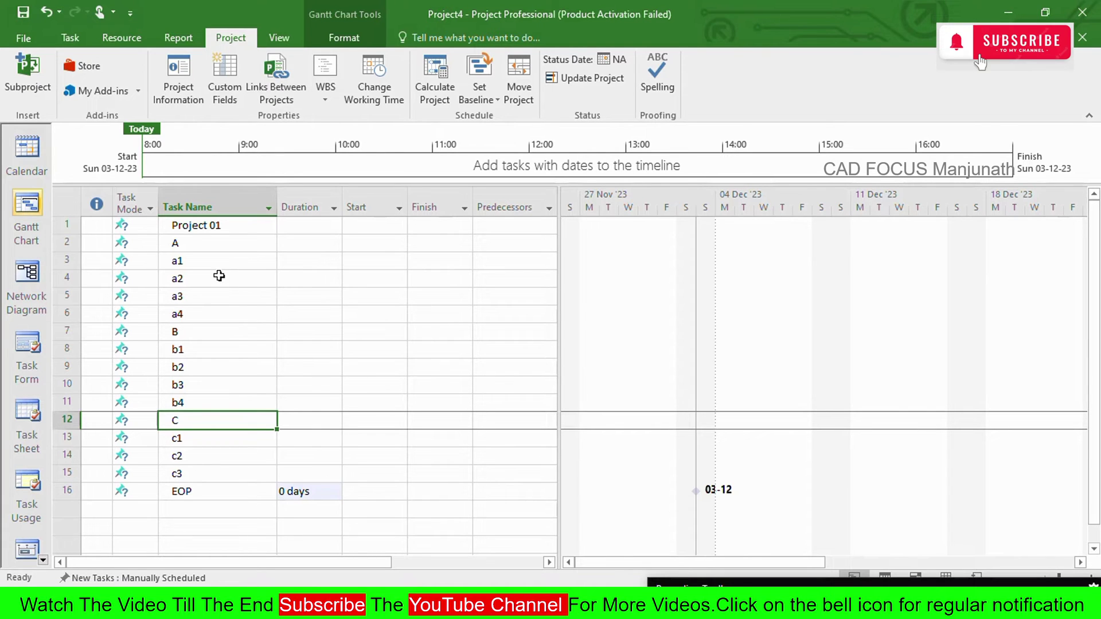
{"action": "left_click", "coordinate": [297, 266]}
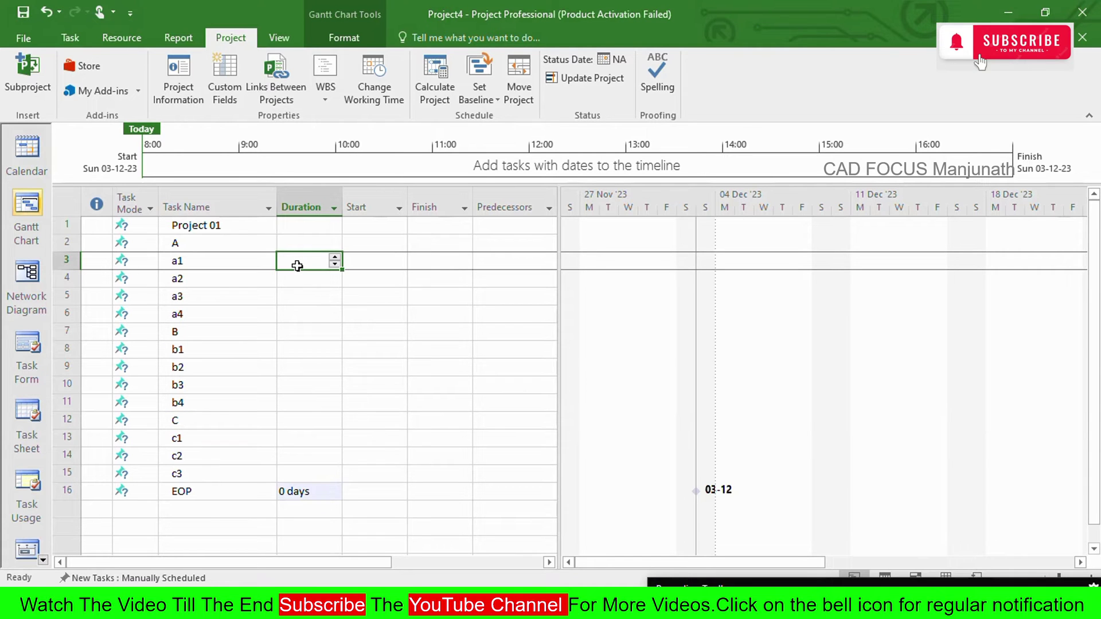
Step: Enter durations for a1–a4: 2, 3, 2 and 1 days
{"action": "type", "text": "2"}
{"action": "key", "text": "Return"}
{"action": "type", "text": "3"}
{"action": "key", "text": "Return"}
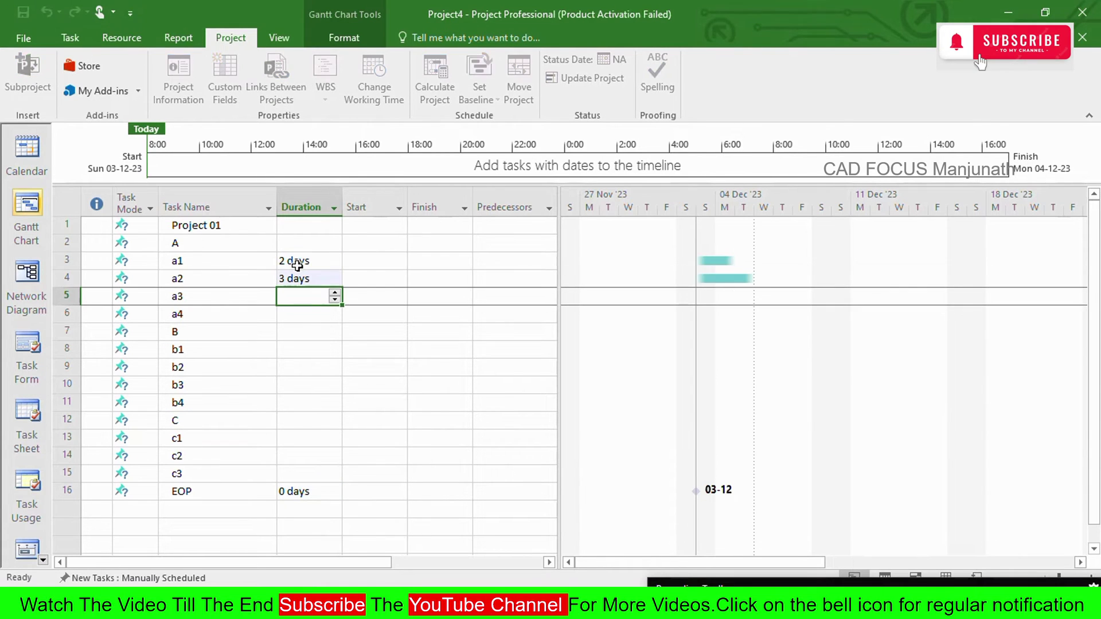
{"action": "type", "text": "2"}
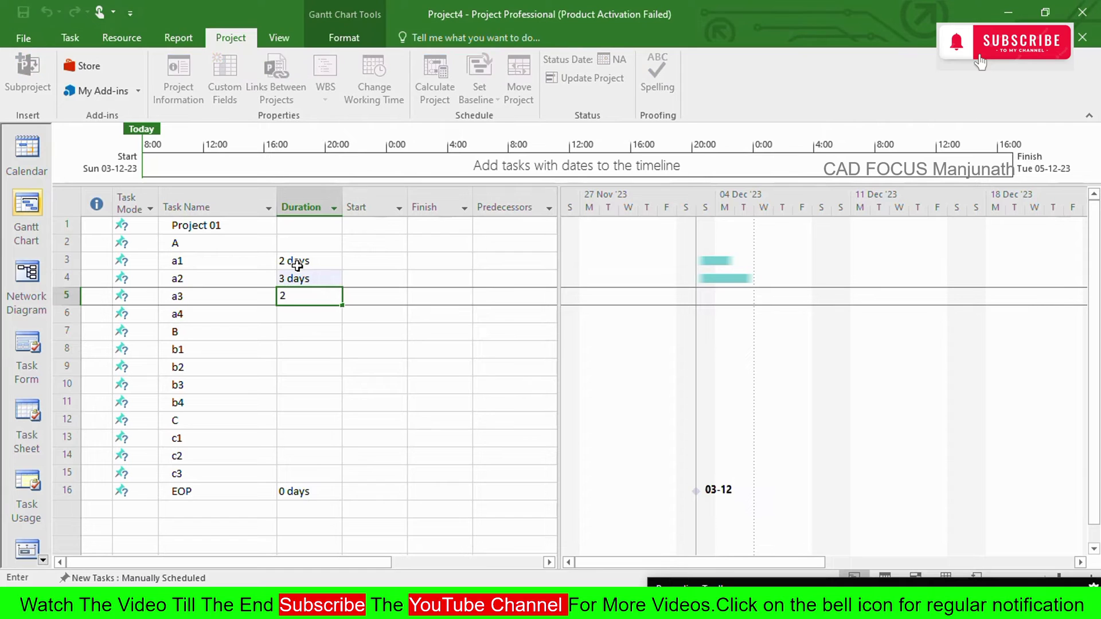
{"action": "key", "text": "Return"}
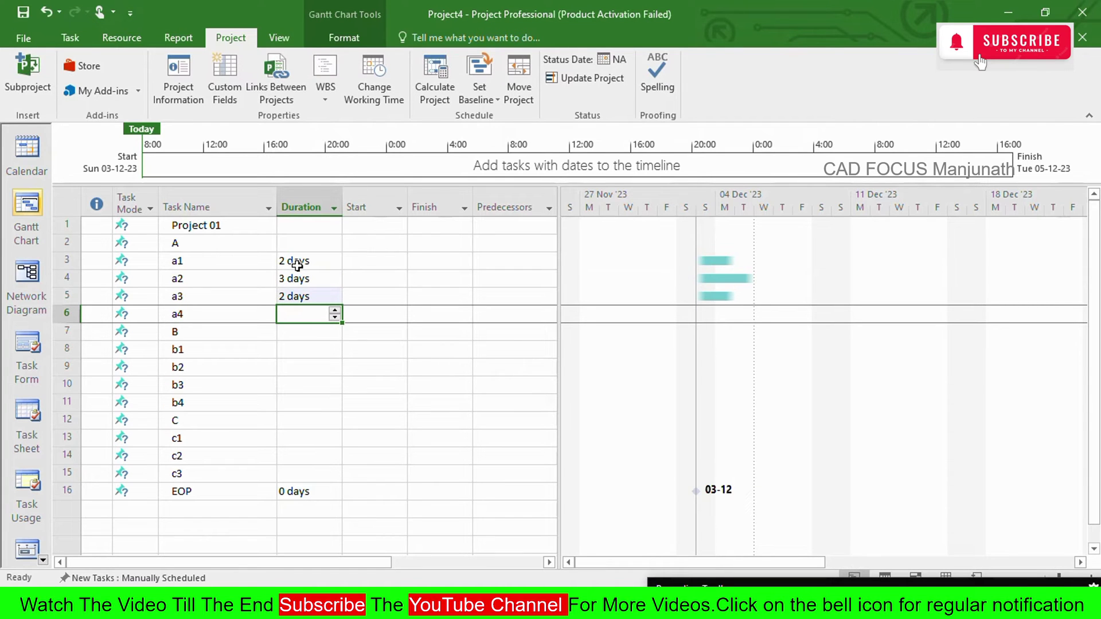
{"action": "type", "text": "1"}
{"action": "key", "text": "Return"}
Step: Enter durations for b1–b4: 2, 3, 2 and 2 days, correcting a mistyped 12
{"action": "key", "text": "Return"}
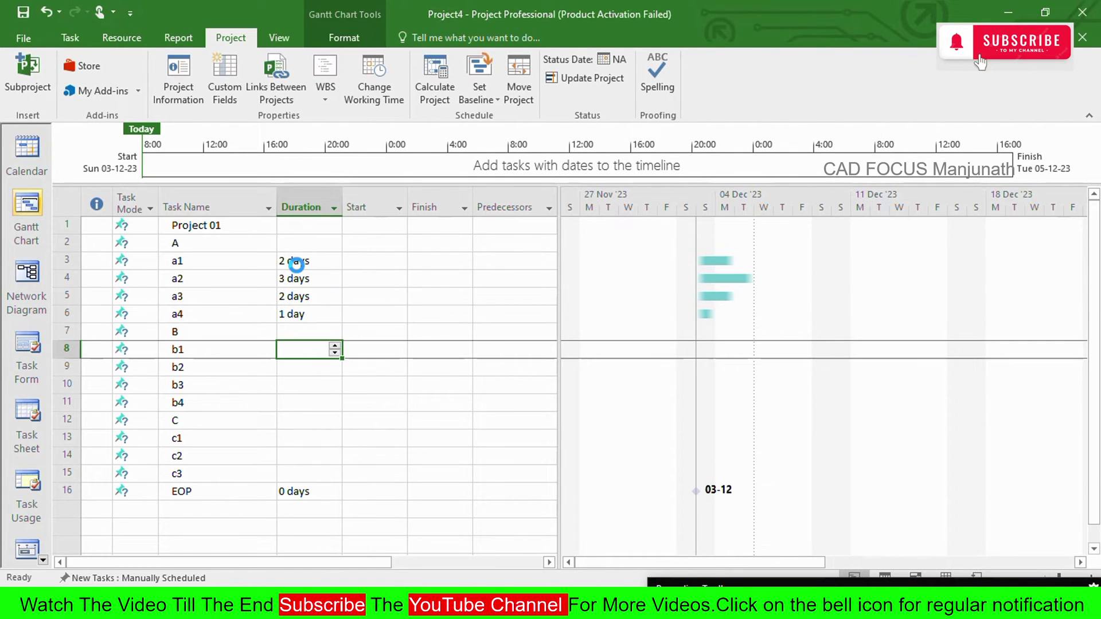
{"action": "type", "text": "2"}
{"action": "key", "text": "Return"}
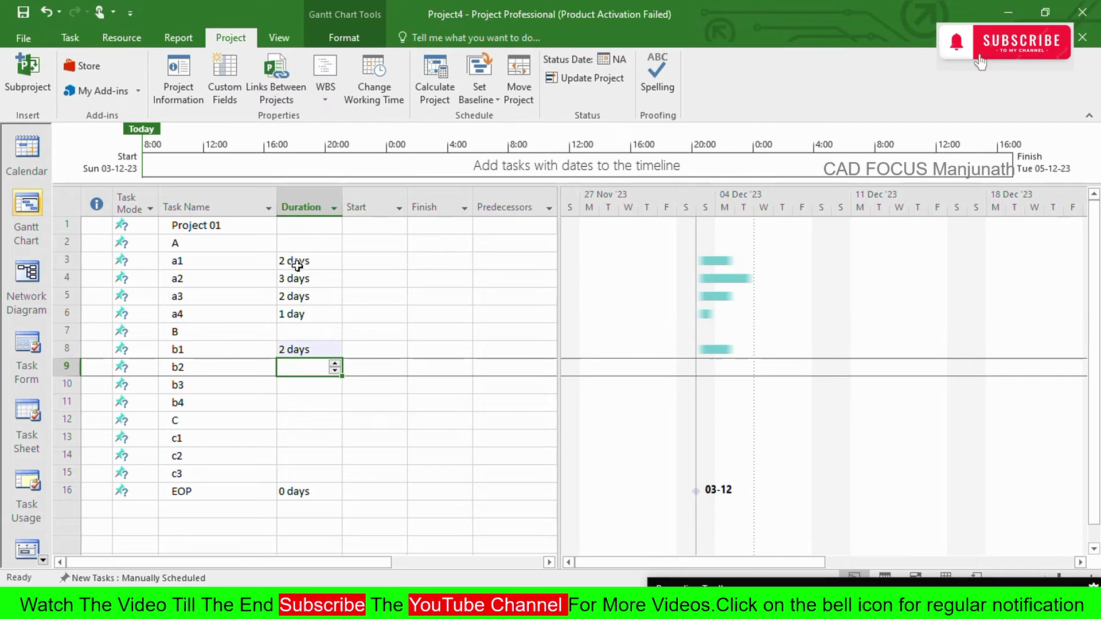
{"action": "type", "text": "3"}
{"action": "key", "text": "Return"}
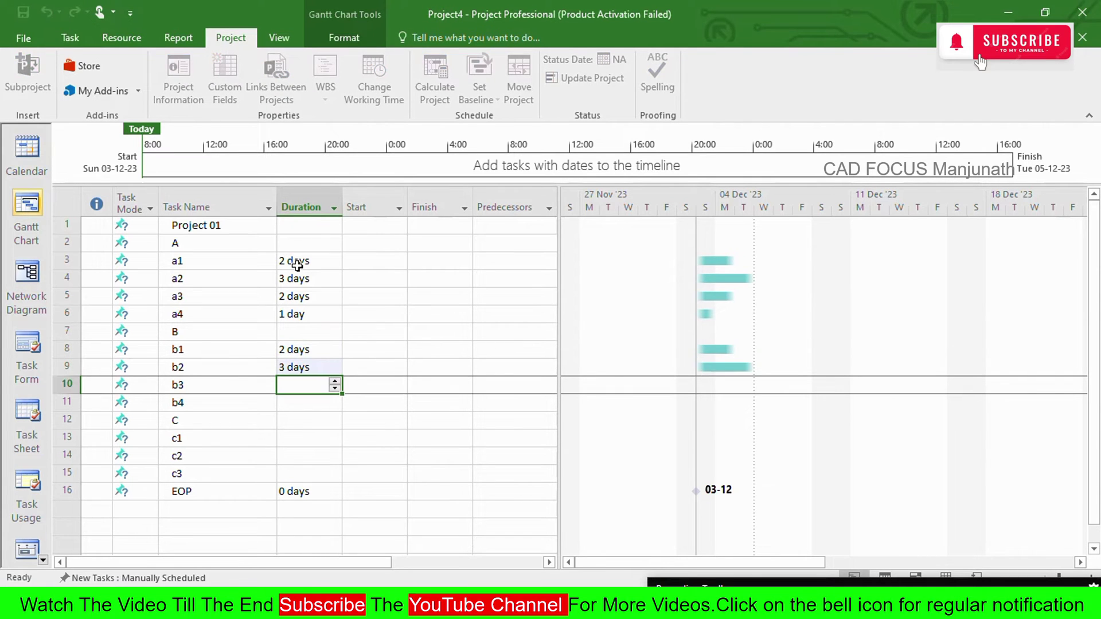
{"action": "type", "text": "2"}
{"action": "key", "text": "Return"}
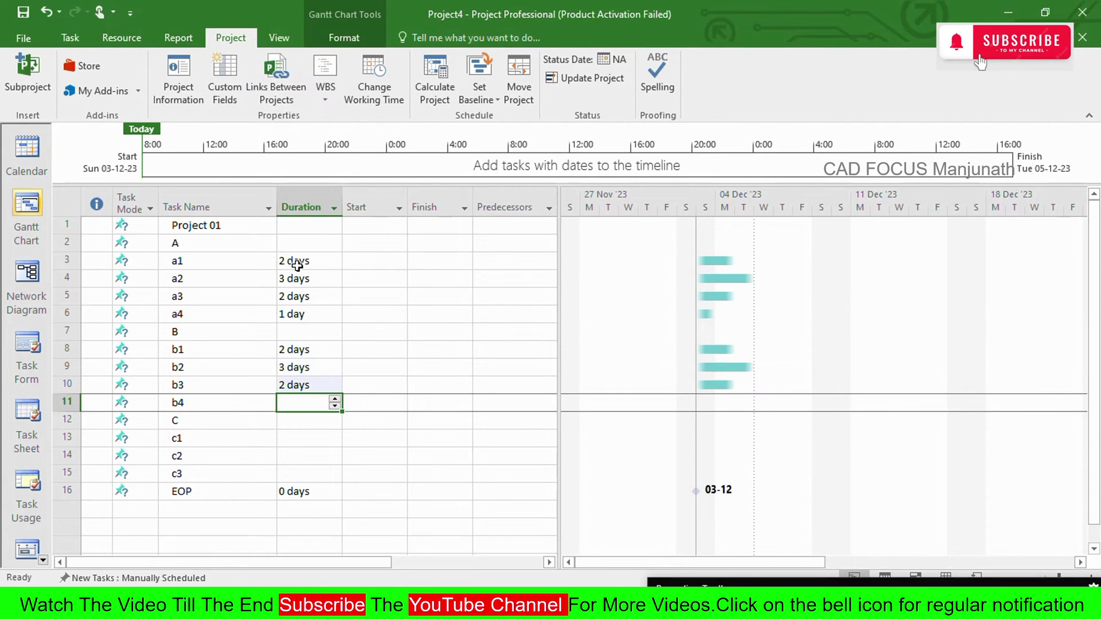
{"action": "type", "text": "1"}
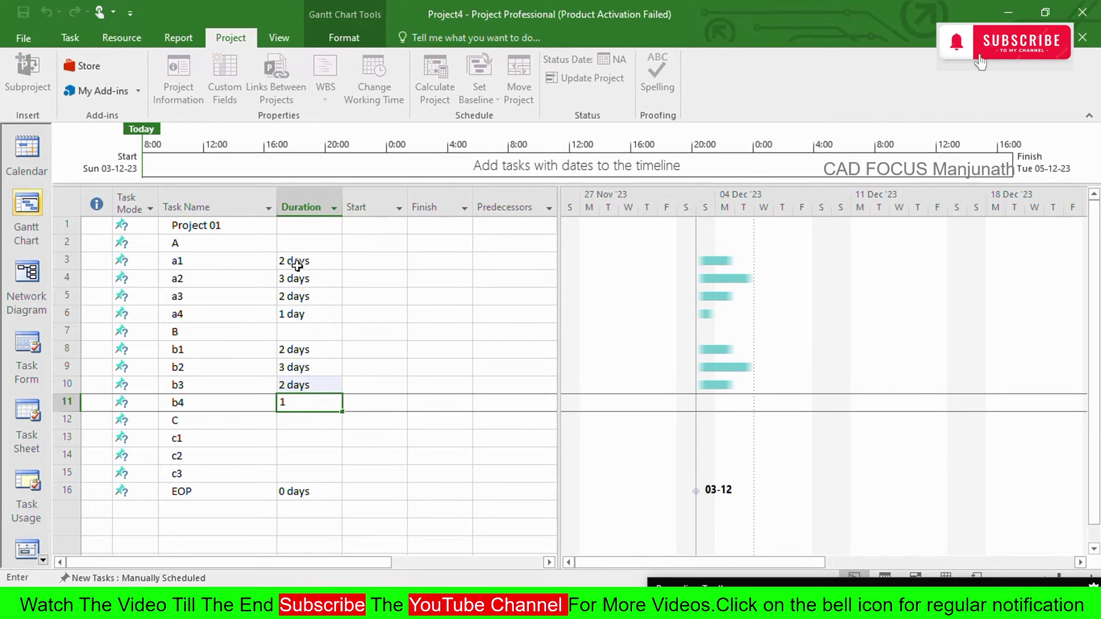
{"action": "type", "text": "2"}
{"action": "key", "text": "BackSpace"}
{"action": "key", "text": "BackSpace"}
{"action": "key", "text": "Return"}
{"action": "key", "text": "Return"}
Step: Enter durations of 3 days for c1 and 2 days for c2
{"action": "type", "text": "3"}
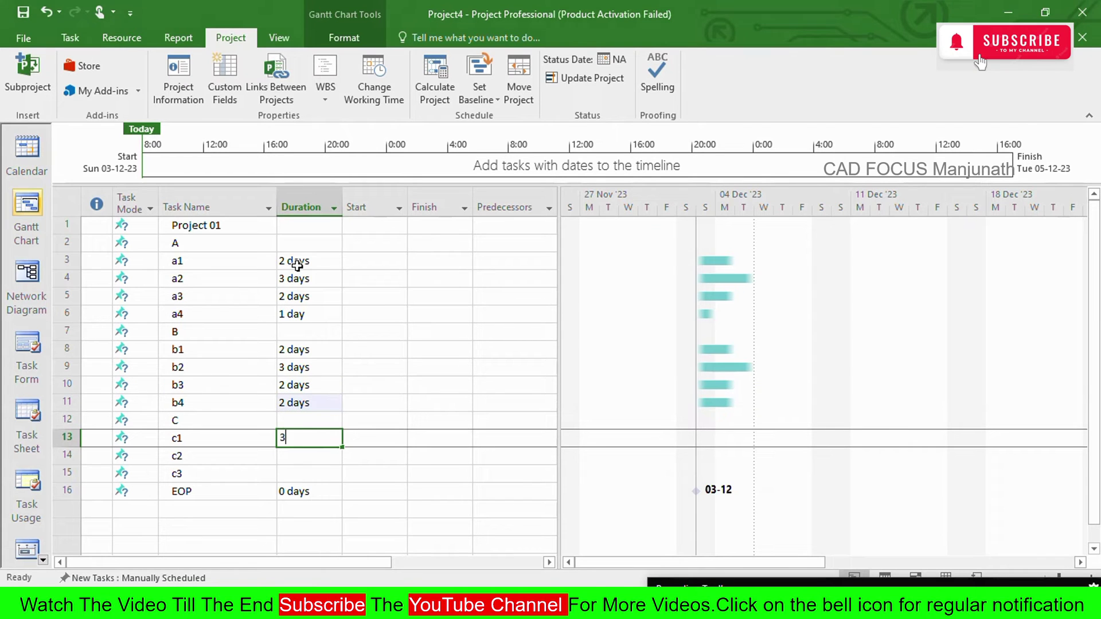
{"action": "key", "text": "Return"}
{"action": "type", "text": "2"}
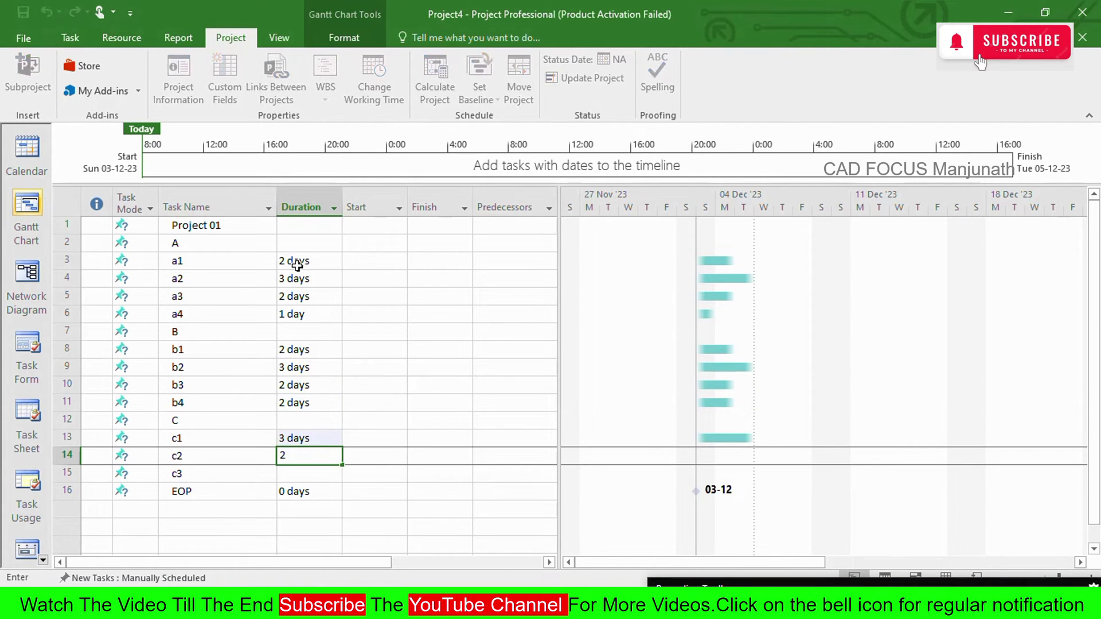
{"action": "key", "text": "Return"}
{"action": "type", "text": "2"}
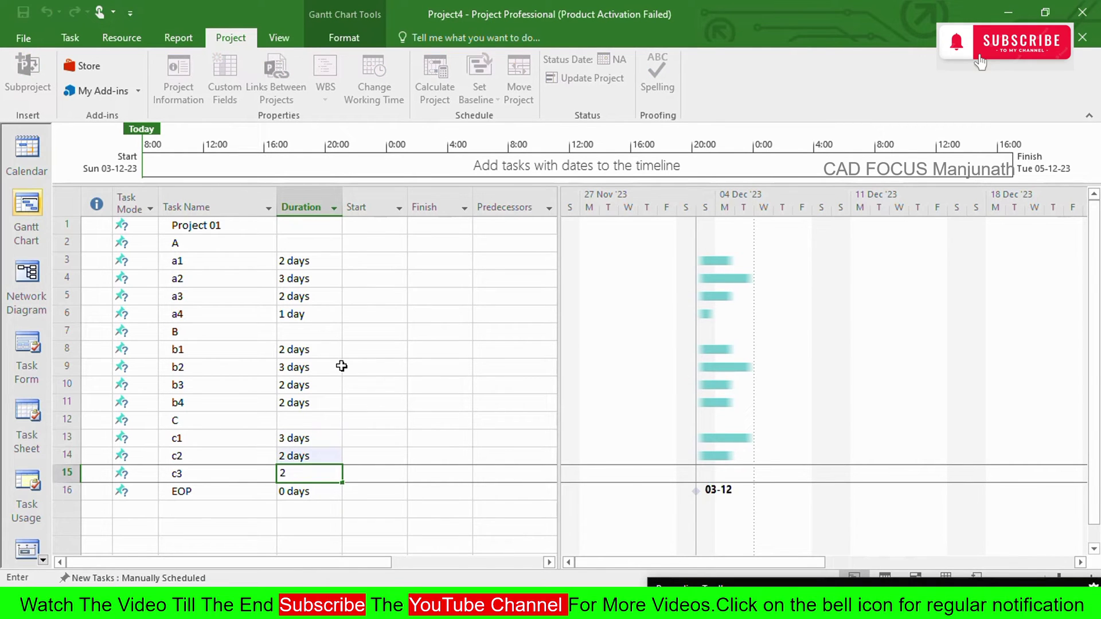
Step: Confirm c3's 2-day duration and dismiss the task details without changes
{"action": "left_click", "coordinate": [186, 227]}
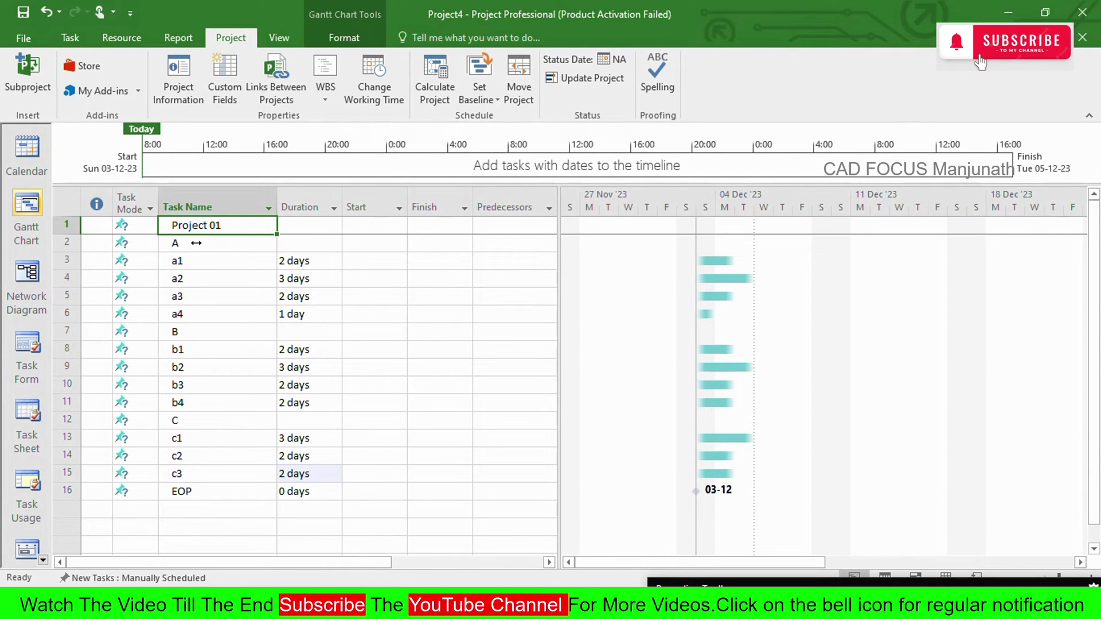
{"action": "left_click", "coordinate": [209, 330]}
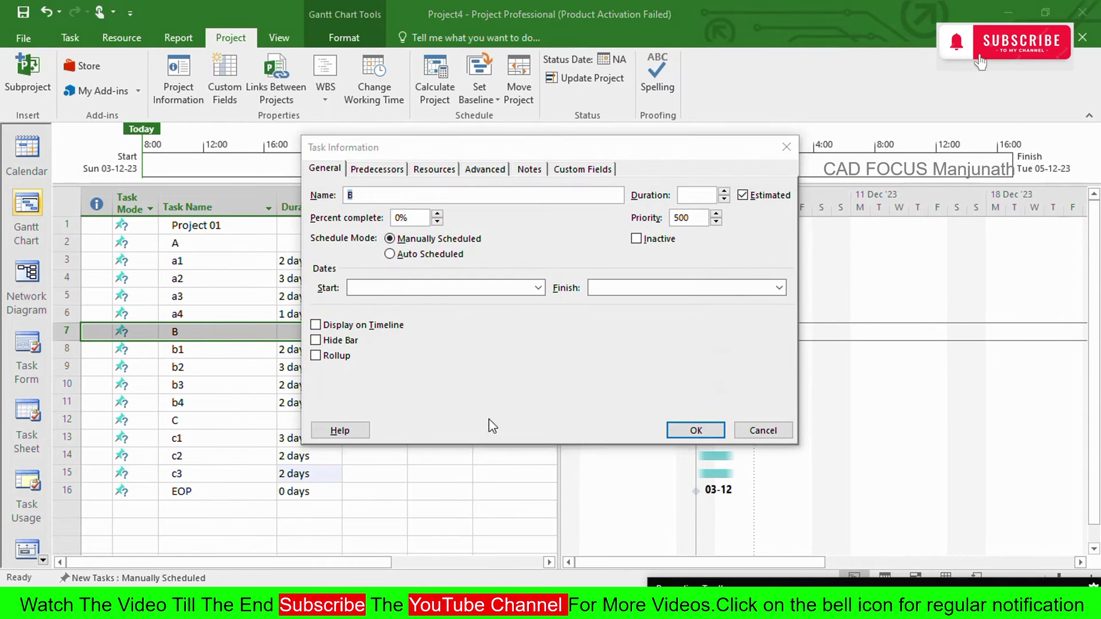
{"action": "left_click", "coordinate": [752, 436]}
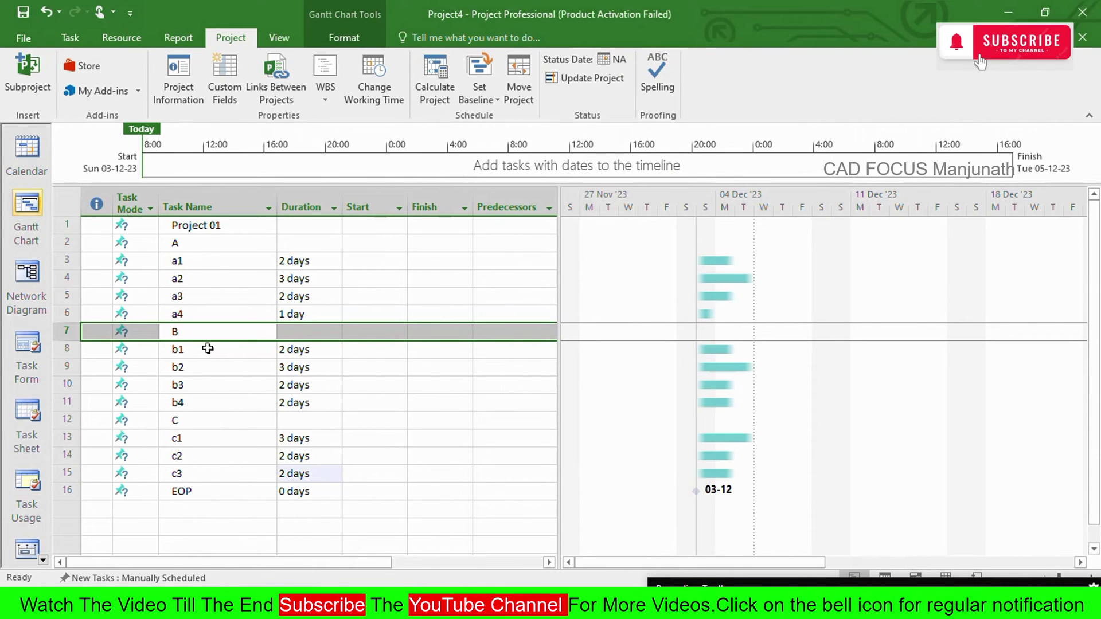
{"action": "left_click", "coordinate": [200, 421]}
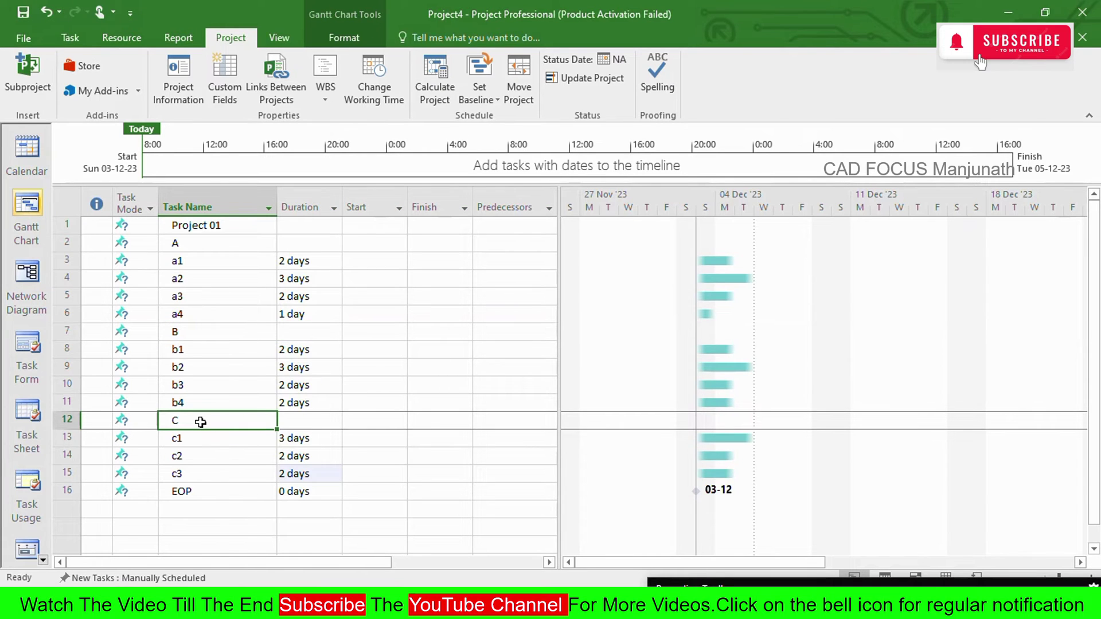
Step: Indent c1–c3 and EOP under C, b1–b4 under B, and a1–a4 under A
{"action": "left_click", "coordinate": [66, 492]}
{"action": "left_click_drag", "start_coordinate": [66, 491], "coordinate": [60, 443]}
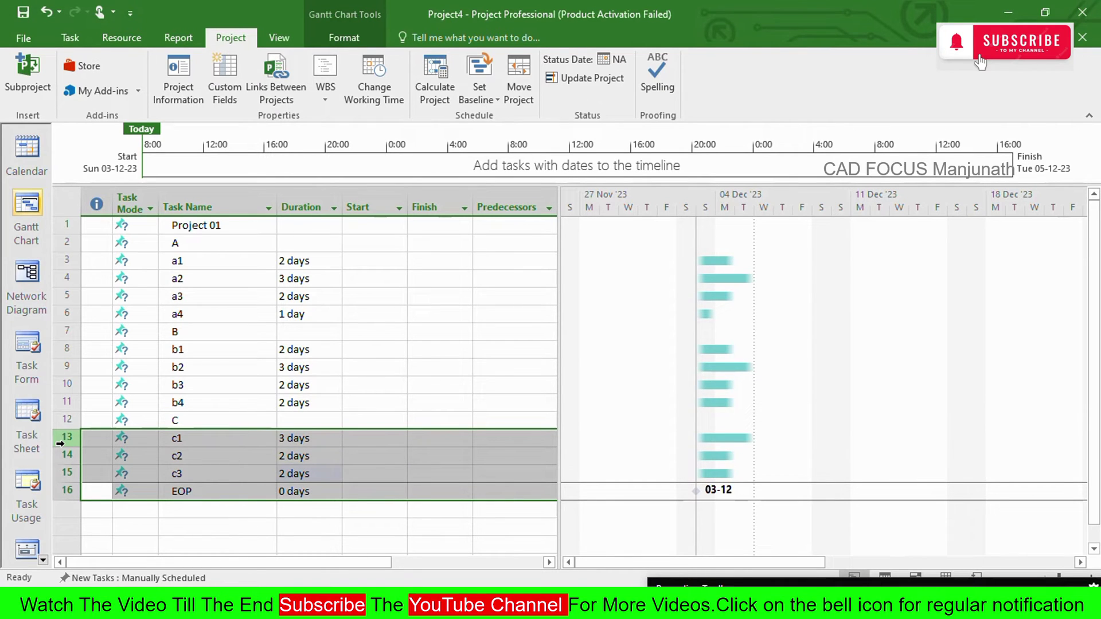
{"action": "key", "text": "alt+shift+Right"}
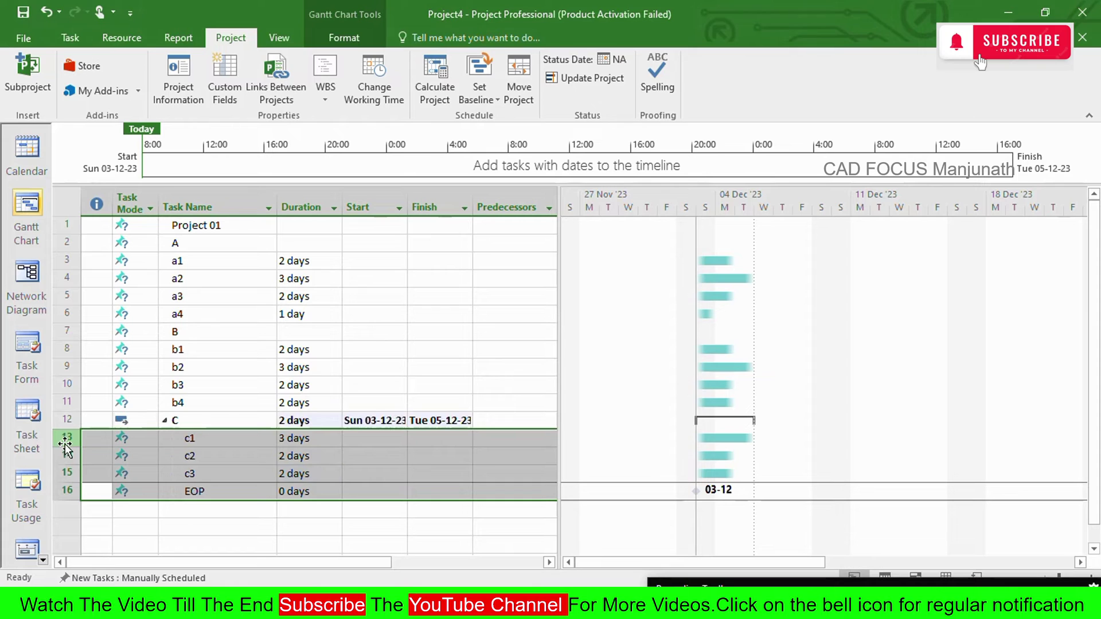
{"action": "left_click", "coordinate": [212, 446]}
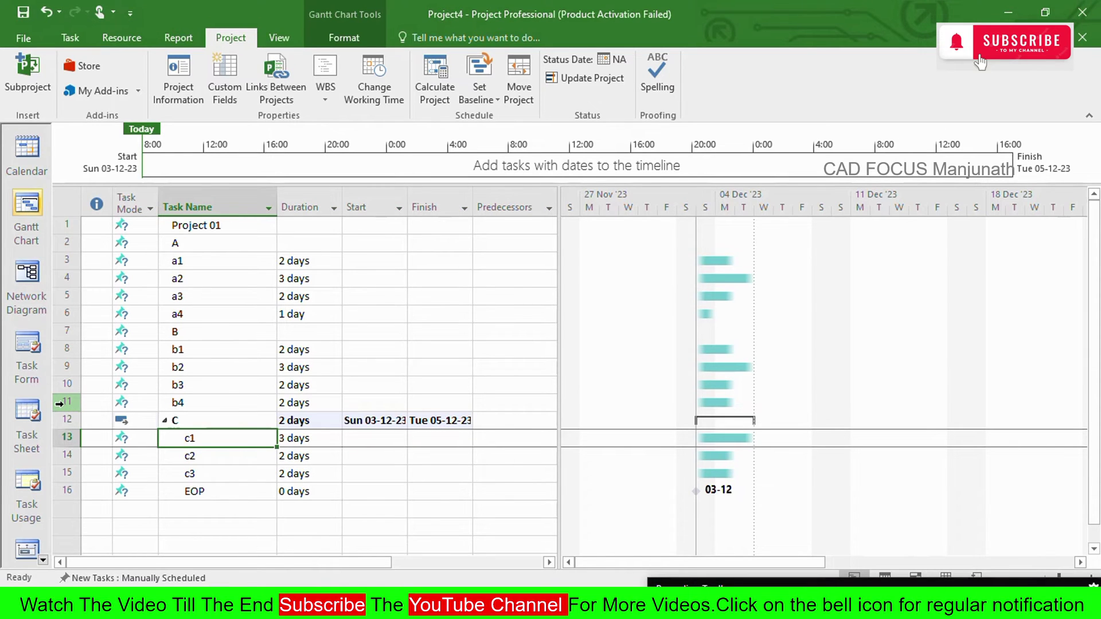
{"action": "left_click_drag", "start_coordinate": [59, 402], "coordinate": [57, 355]}
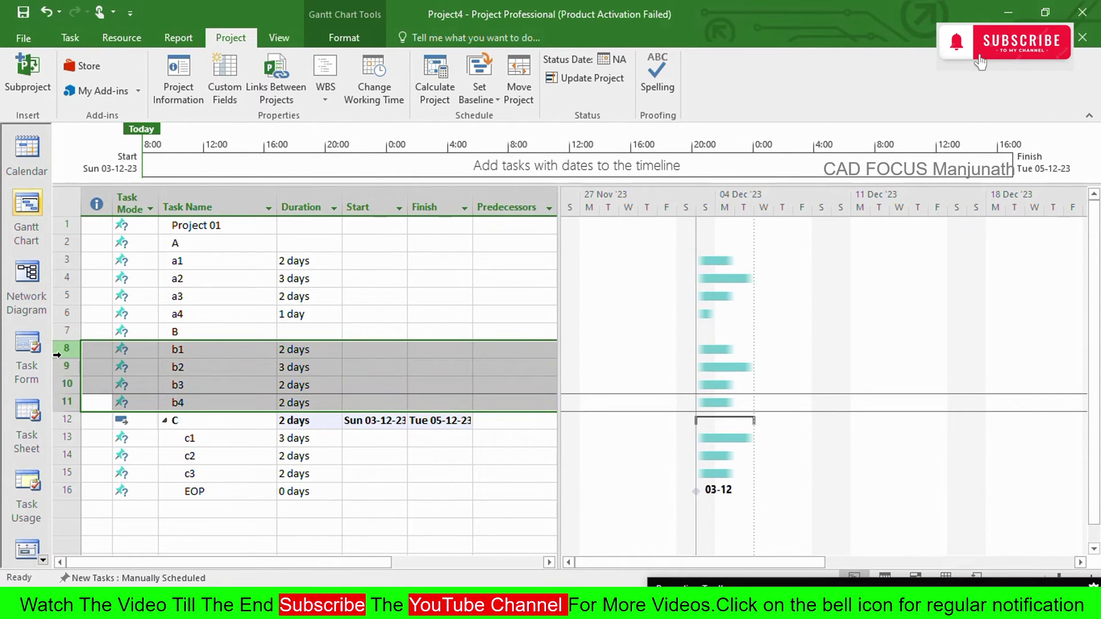
{"action": "key", "text": "alt+shift+Right"}
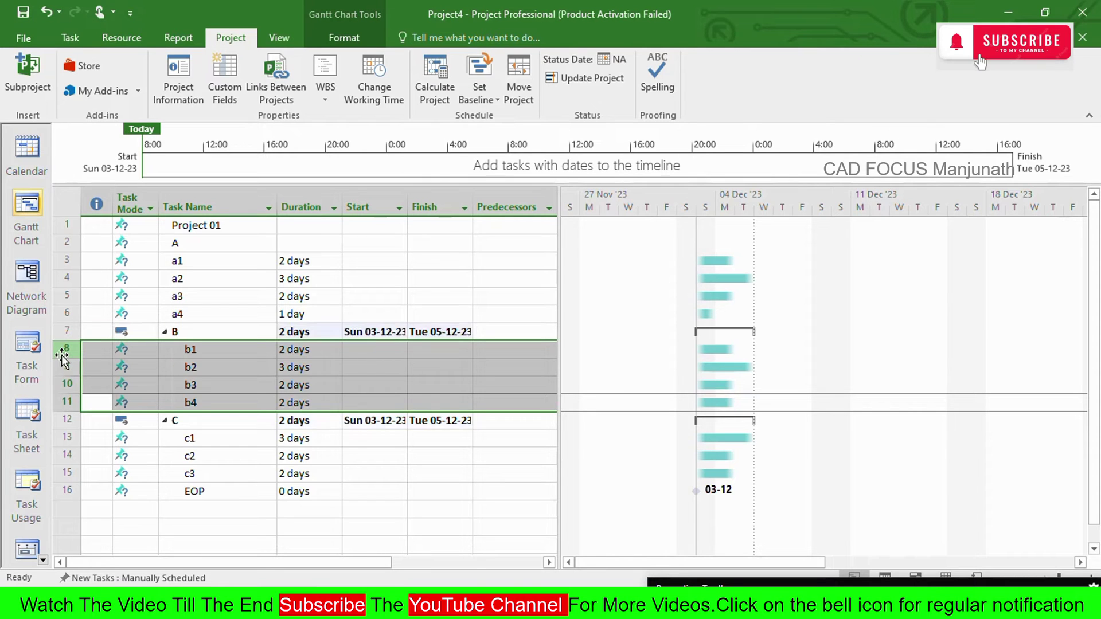
{"action": "left_click", "coordinate": [66, 314]}
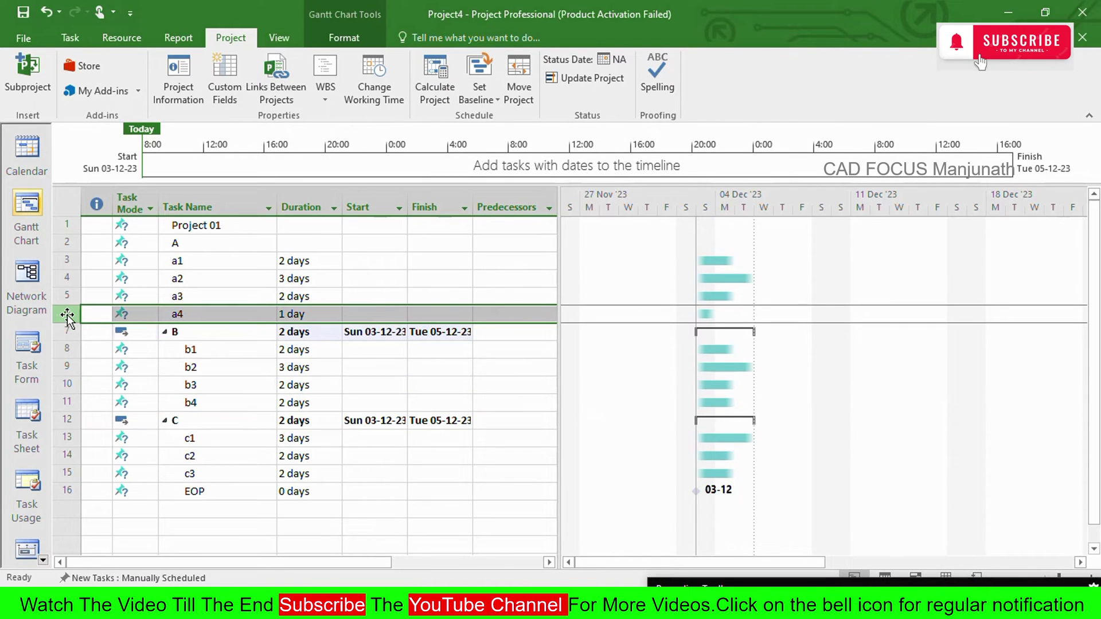
{"action": "left_click", "coordinate": [207, 312]}
{"action": "left_click_drag", "start_coordinate": [75, 314], "coordinate": [65, 262]}
{"action": "key", "text": "alt+shift+Right"}
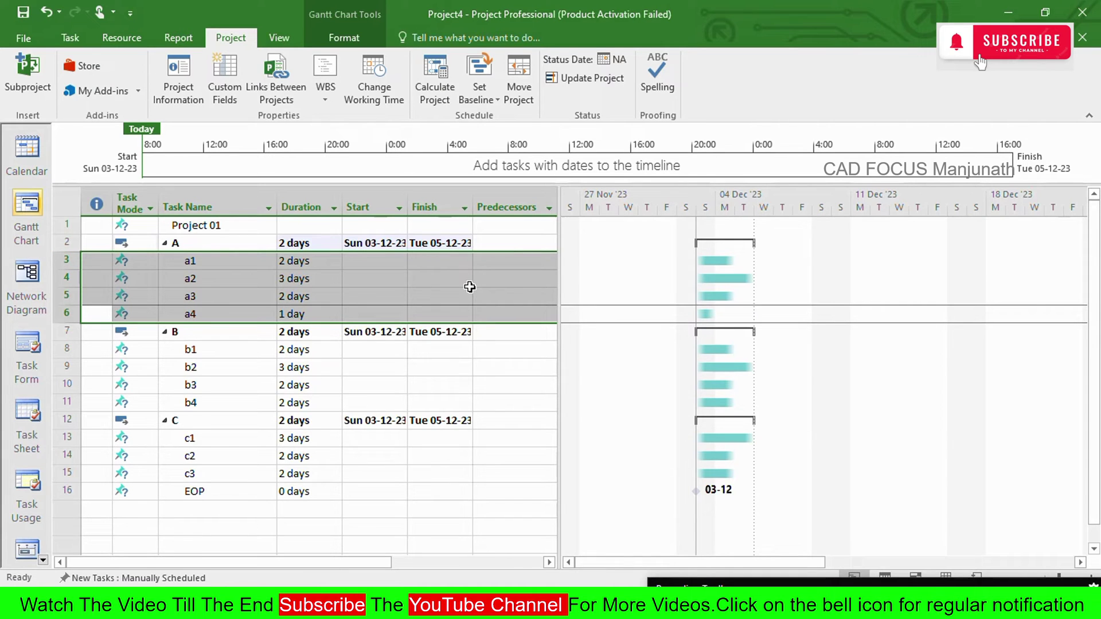
Step: Indent rows A through EOP under the Project 01 summary task
{"action": "left_click_drag", "start_coordinate": [67, 491], "coordinate": [55, 265]}
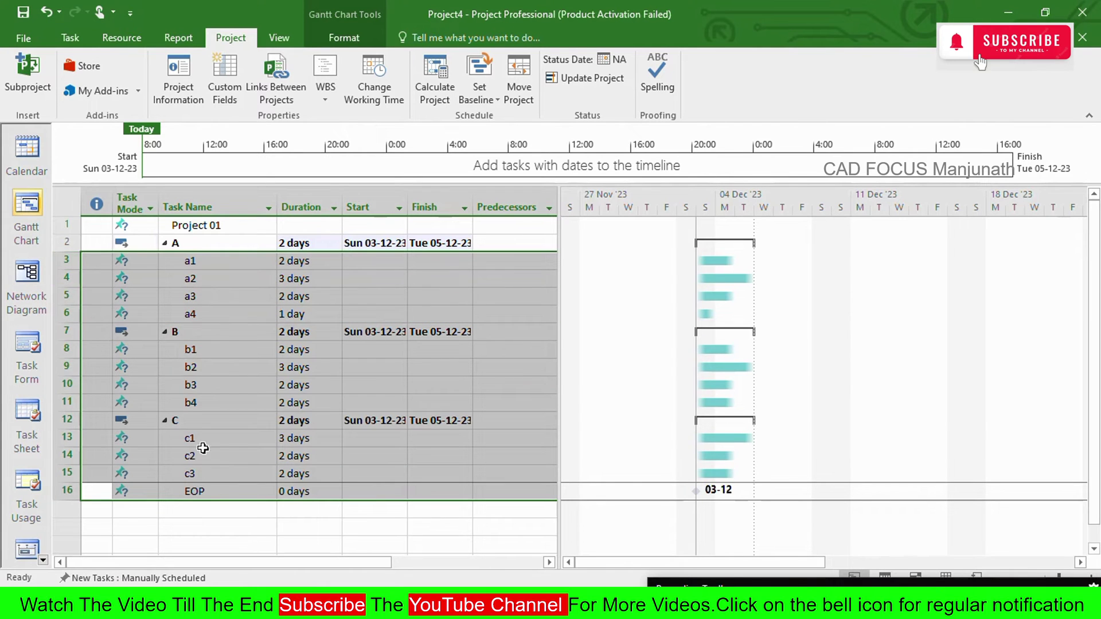
{"action": "left_click", "coordinate": [237, 443]}
{"action": "left_click_drag", "start_coordinate": [66, 491], "coordinate": [53, 246]}
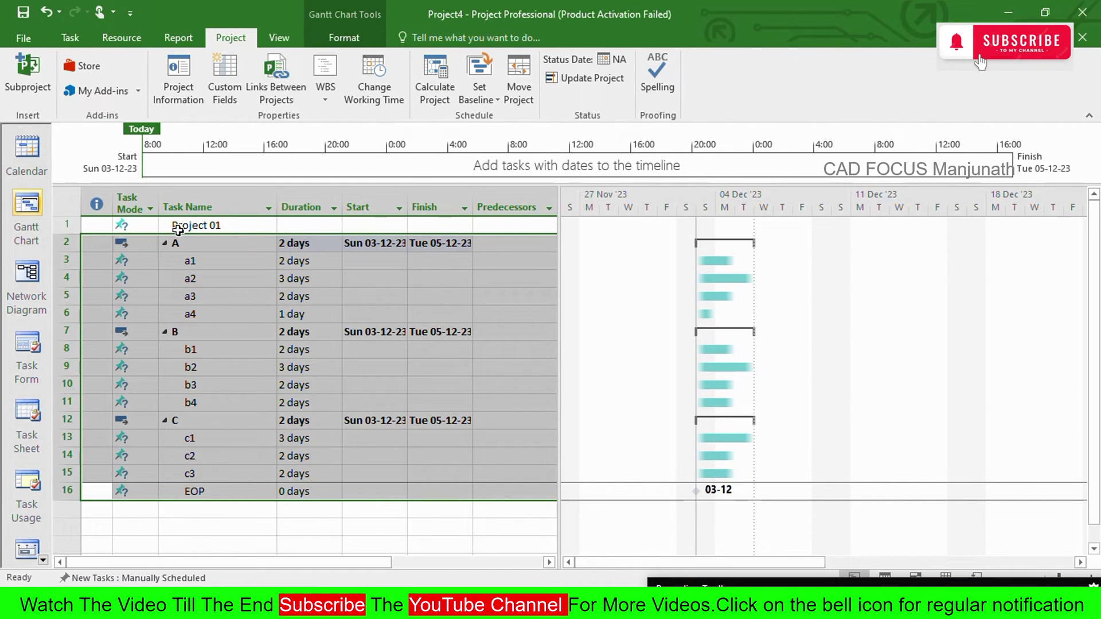
{"action": "key", "text": "alt+shift+Right"}
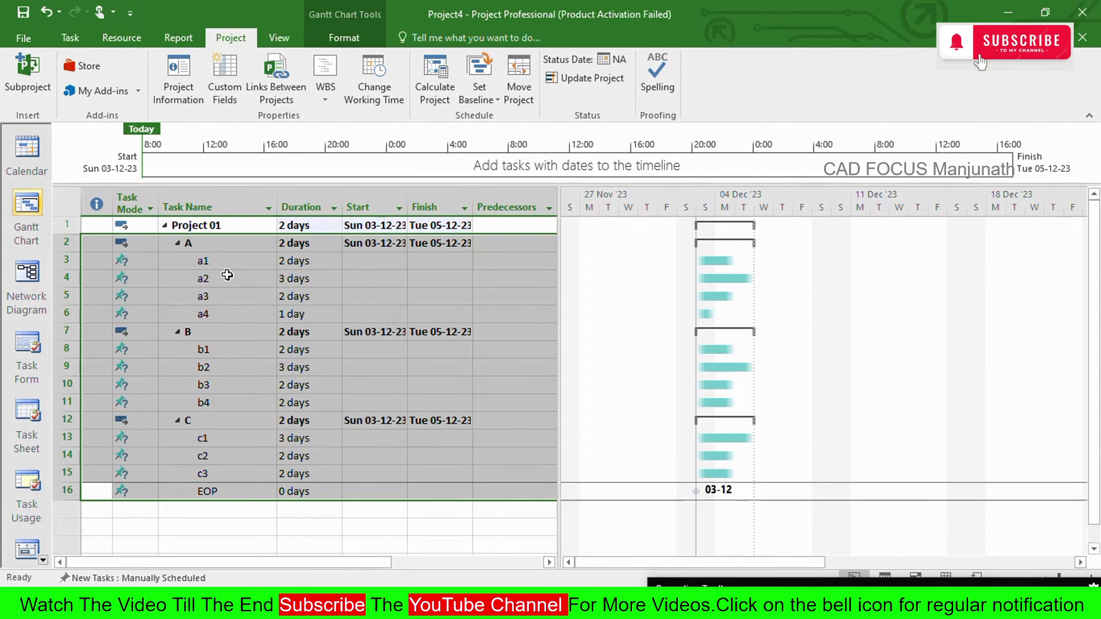
{"action": "left_click", "coordinate": [366, 293]}
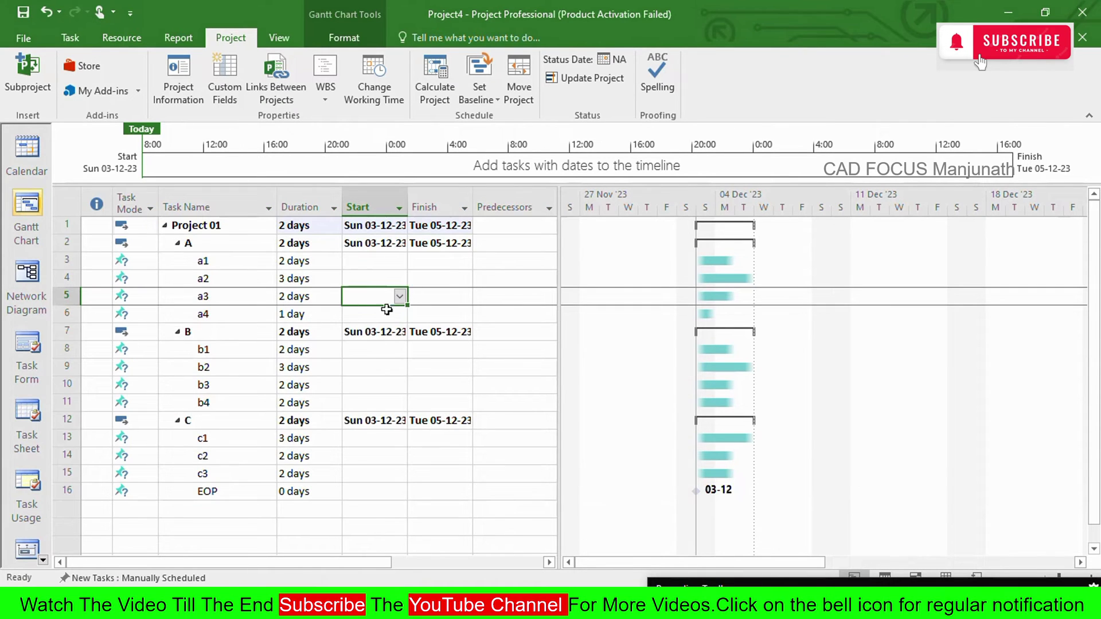
{"action": "left_click", "coordinate": [177, 420]}
{"action": "left_click", "coordinate": [177, 331]}
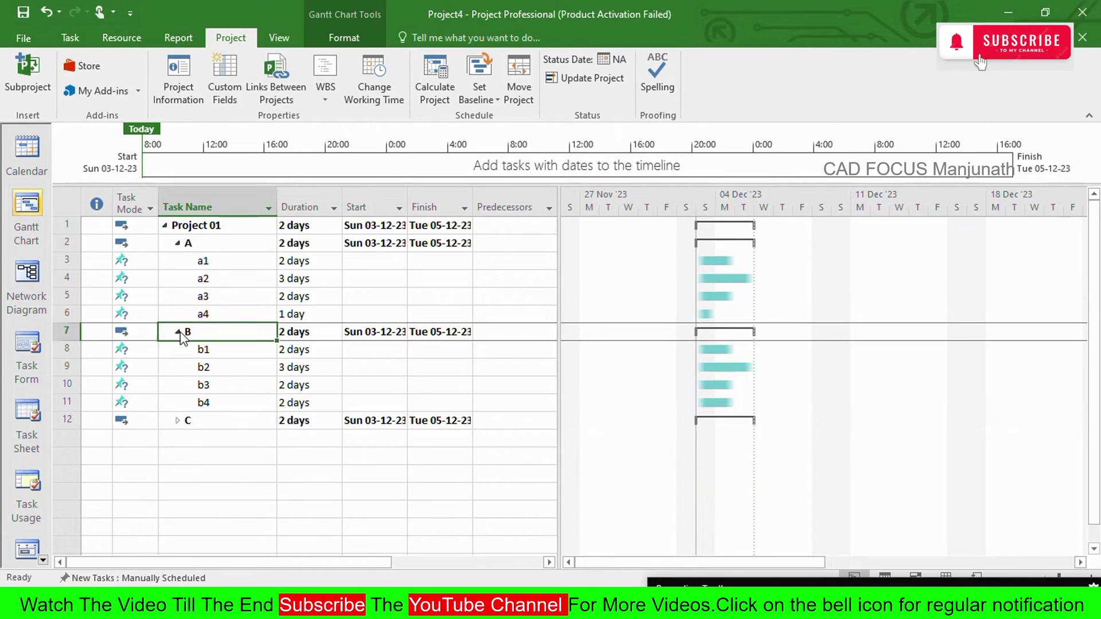
{"action": "left_click", "coordinate": [178, 243]}
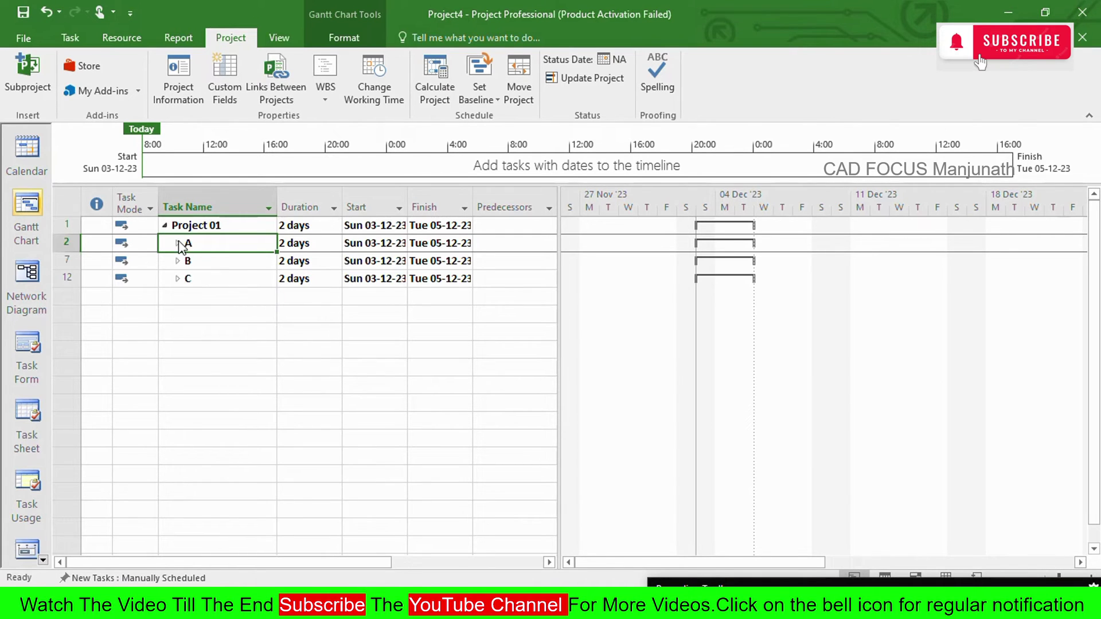
{"action": "left_click", "coordinate": [177, 243]}
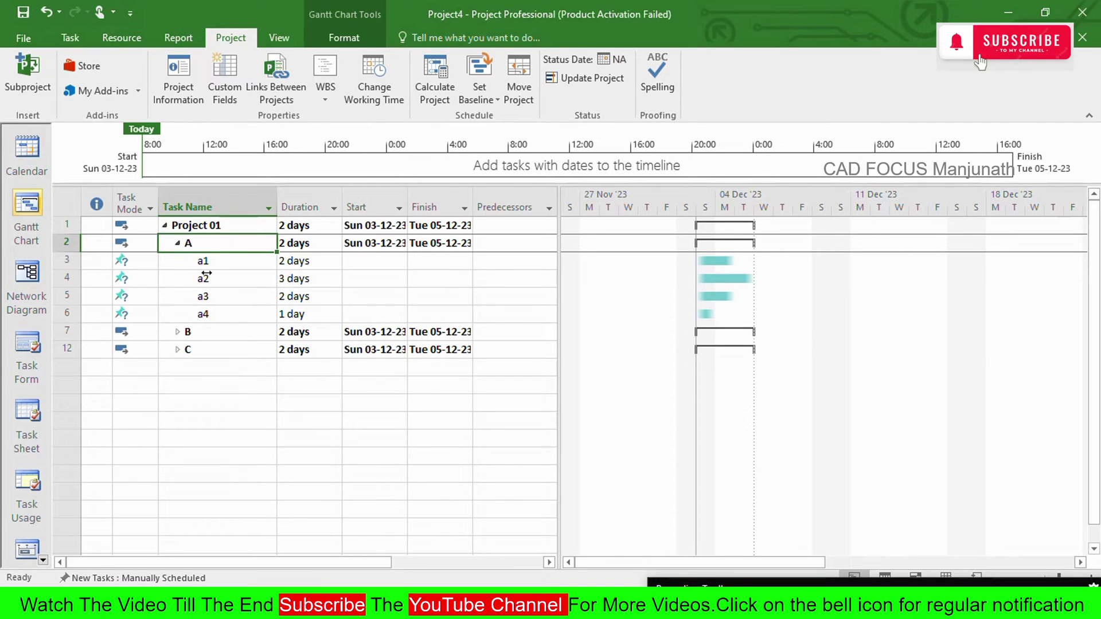
{"action": "left_click", "coordinate": [178, 333]}
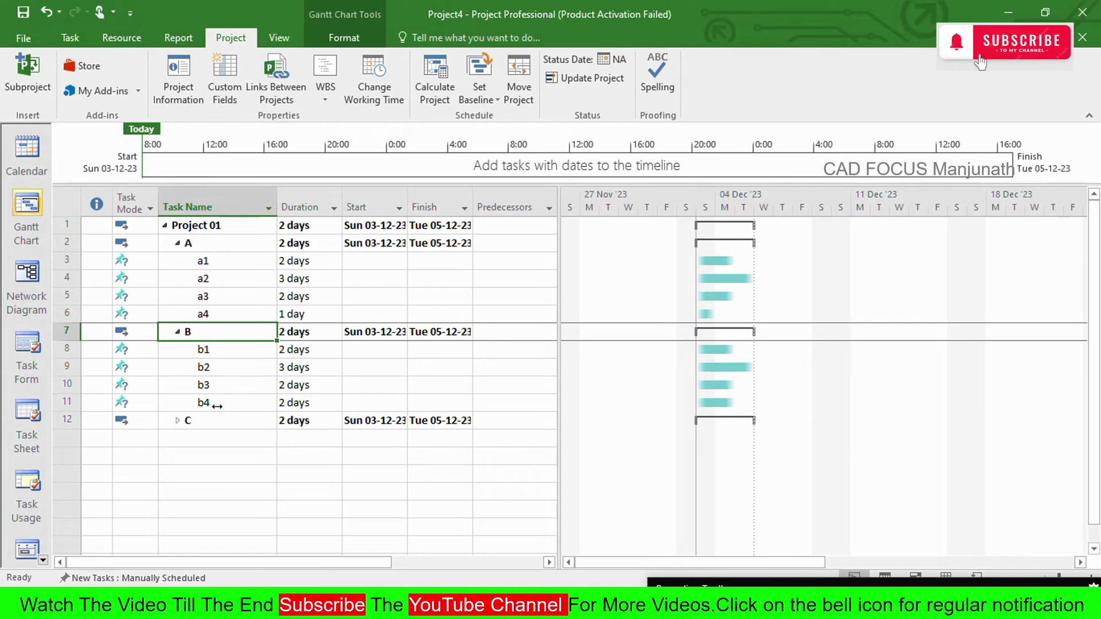
{"action": "left_click", "coordinate": [177, 420]}
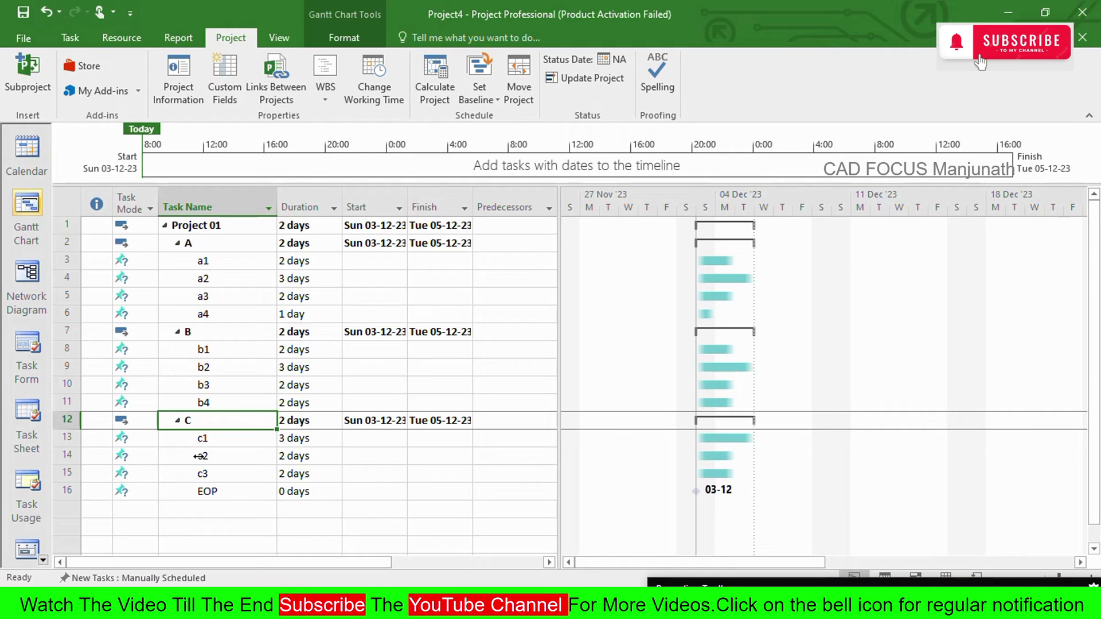
{"action": "left_click", "coordinate": [69, 259]}
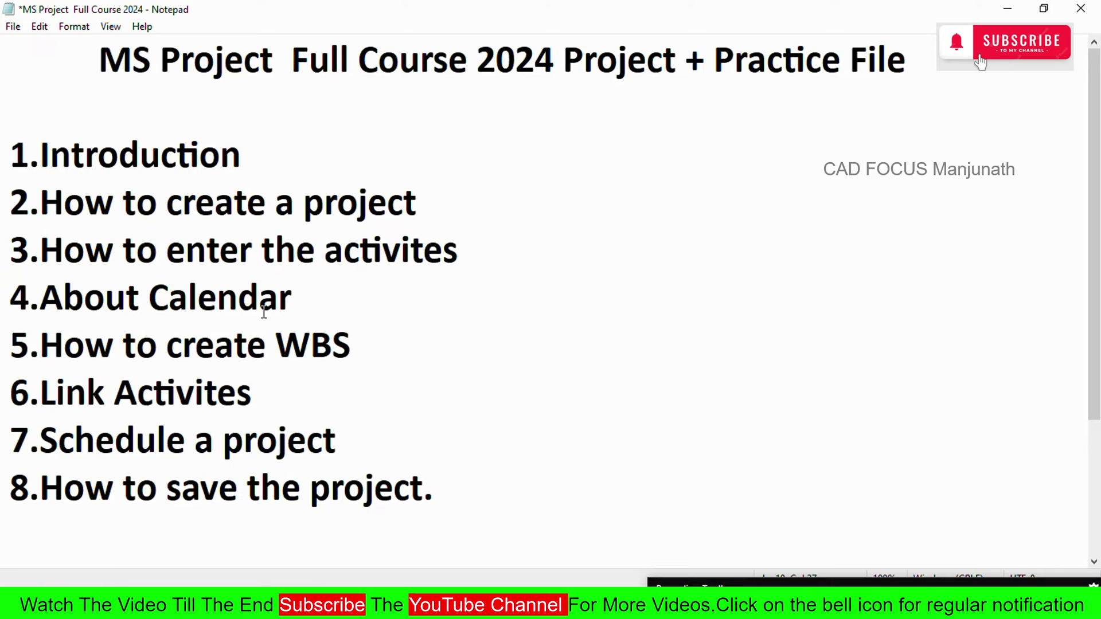
{"action": "left_click", "coordinate": [690, 608]}
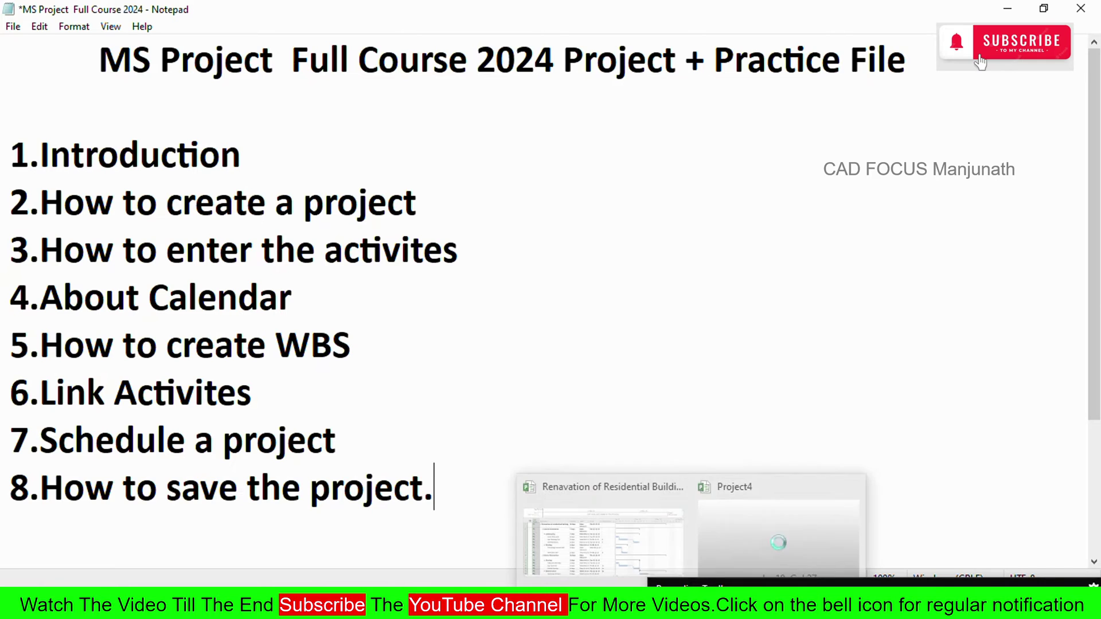
{"action": "left_click", "coordinate": [766, 558]}
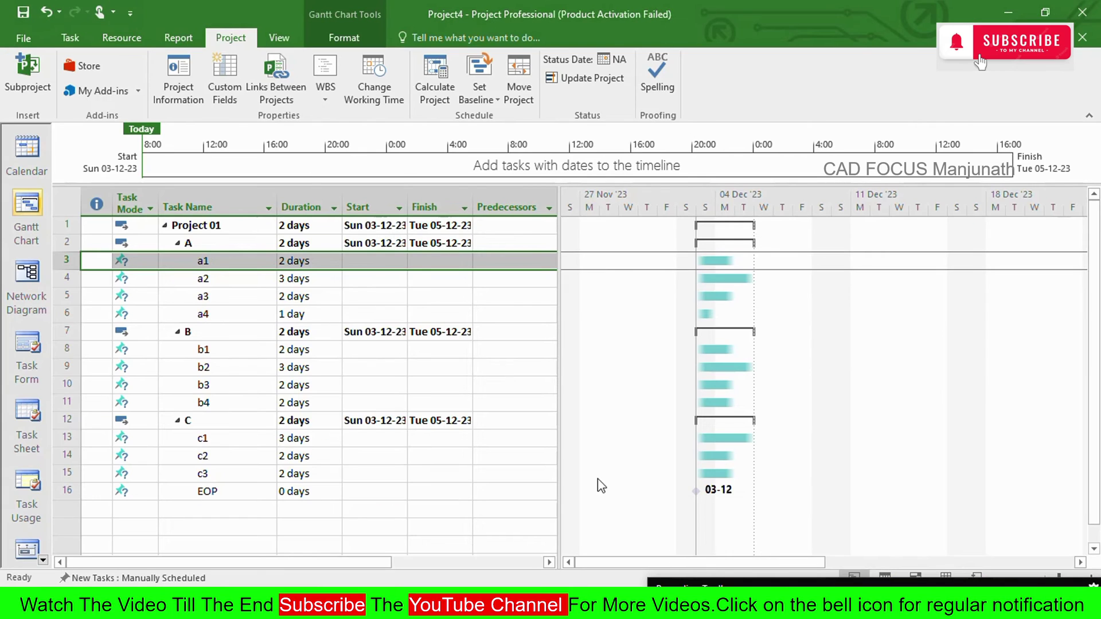
{"action": "left_click", "coordinate": [437, 292]}
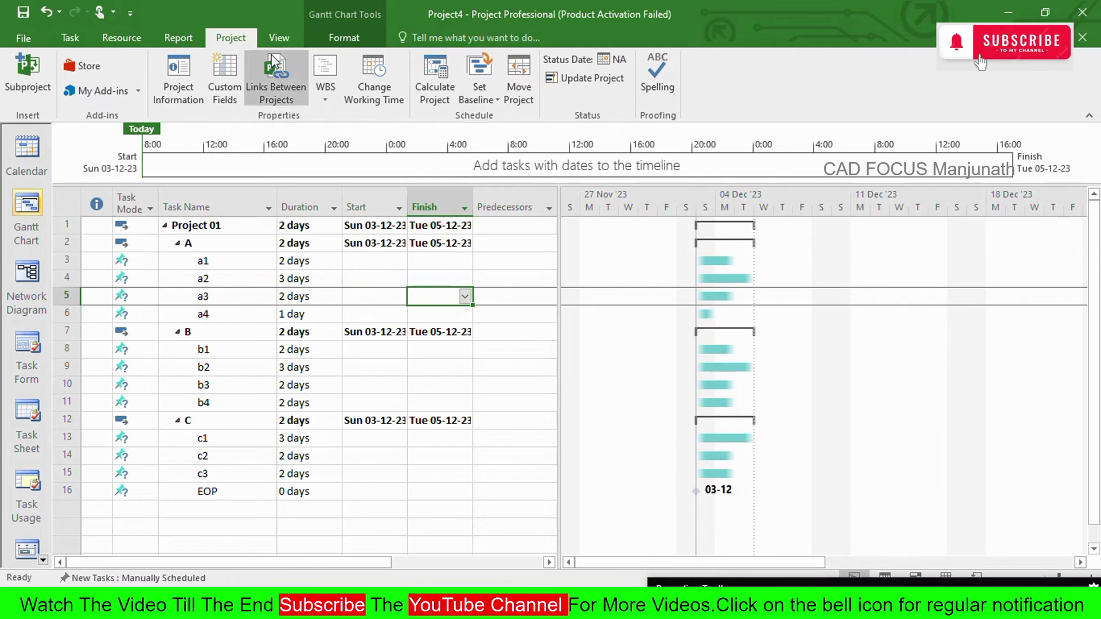
{"action": "left_click", "coordinate": [192, 32]}
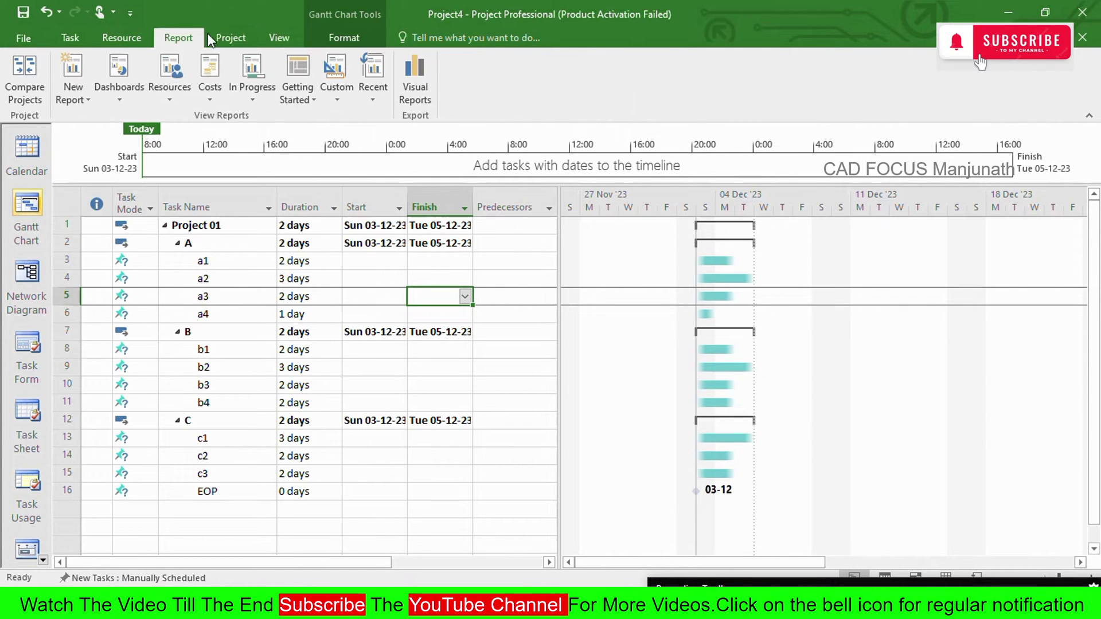
{"action": "left_click", "coordinate": [223, 36]}
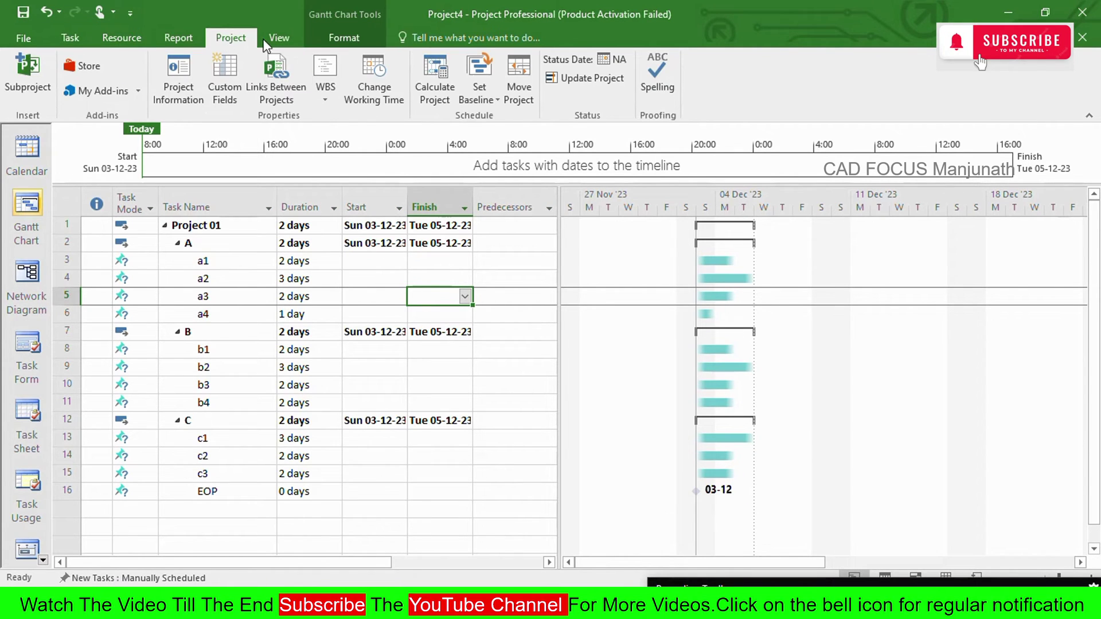
{"action": "left_click", "coordinate": [375, 81]}
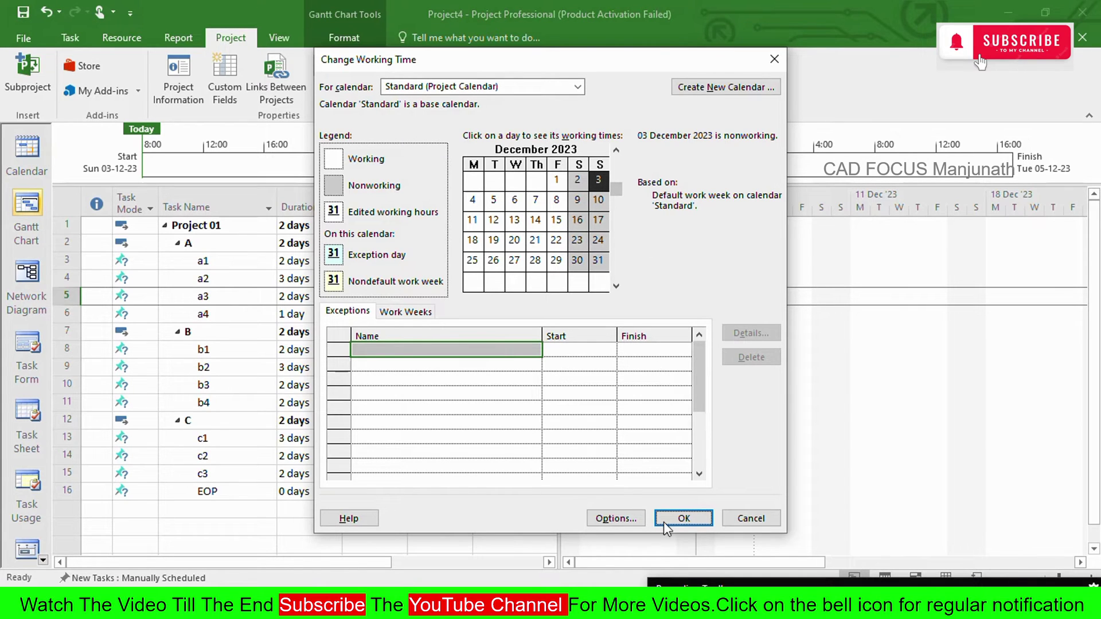
{"action": "left_click", "coordinate": [681, 519]}
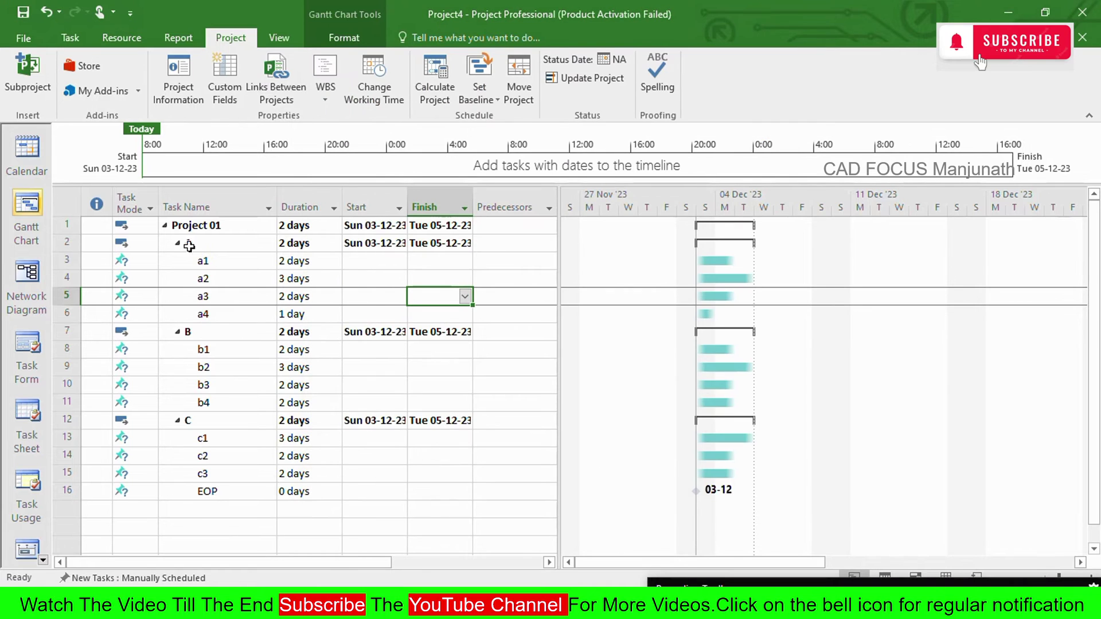
{"action": "left_click", "coordinate": [32, 42]}
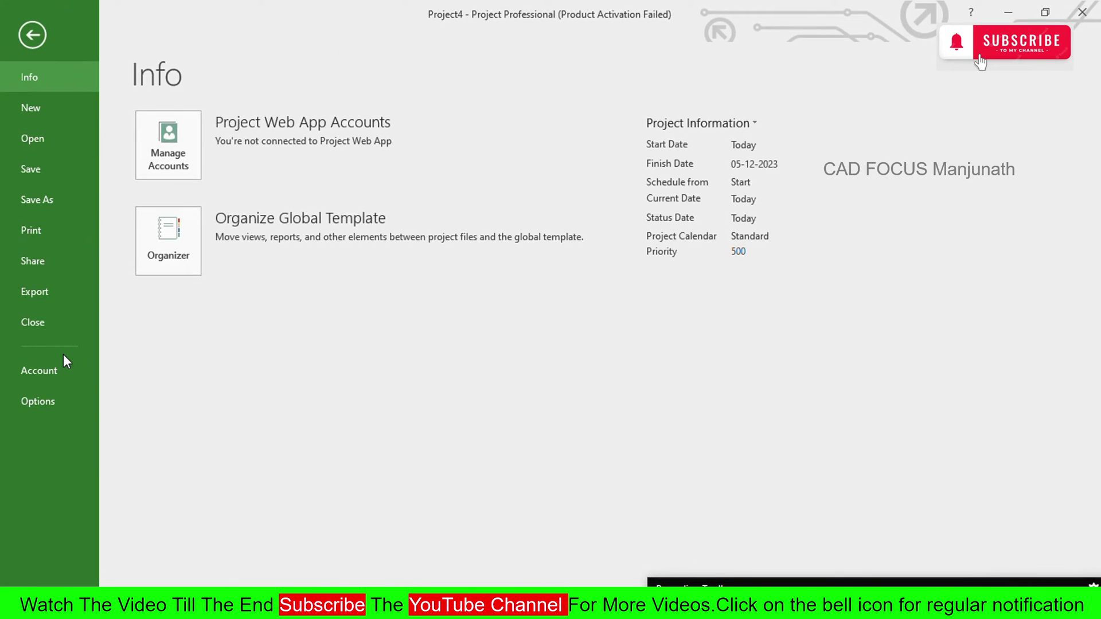
{"action": "left_click", "coordinate": [60, 401]}
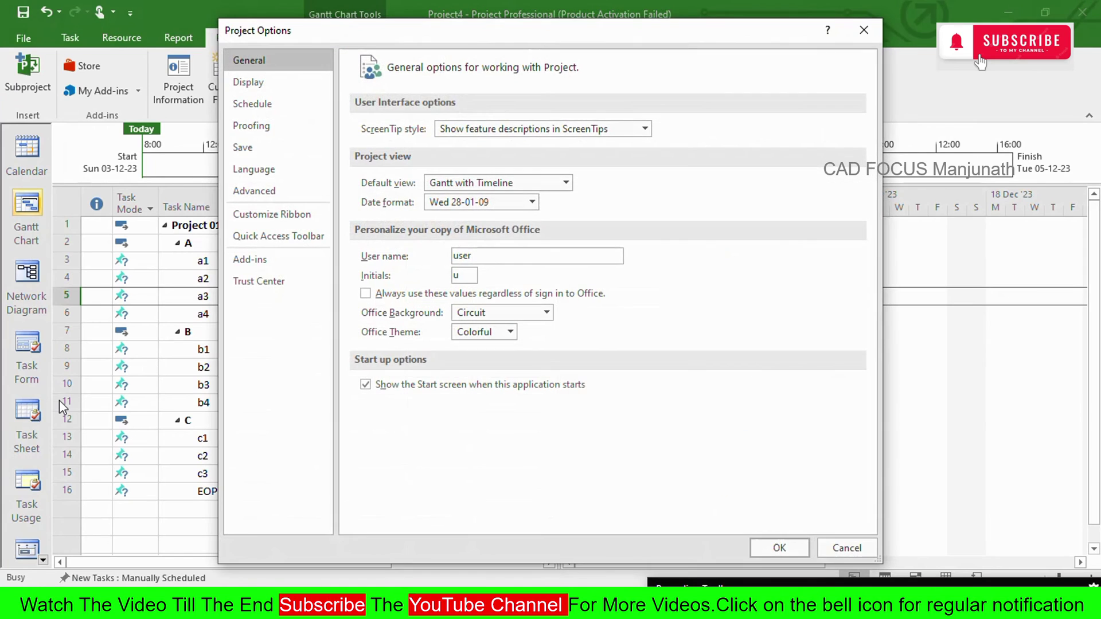
{"action": "left_click", "coordinate": [290, 100]}
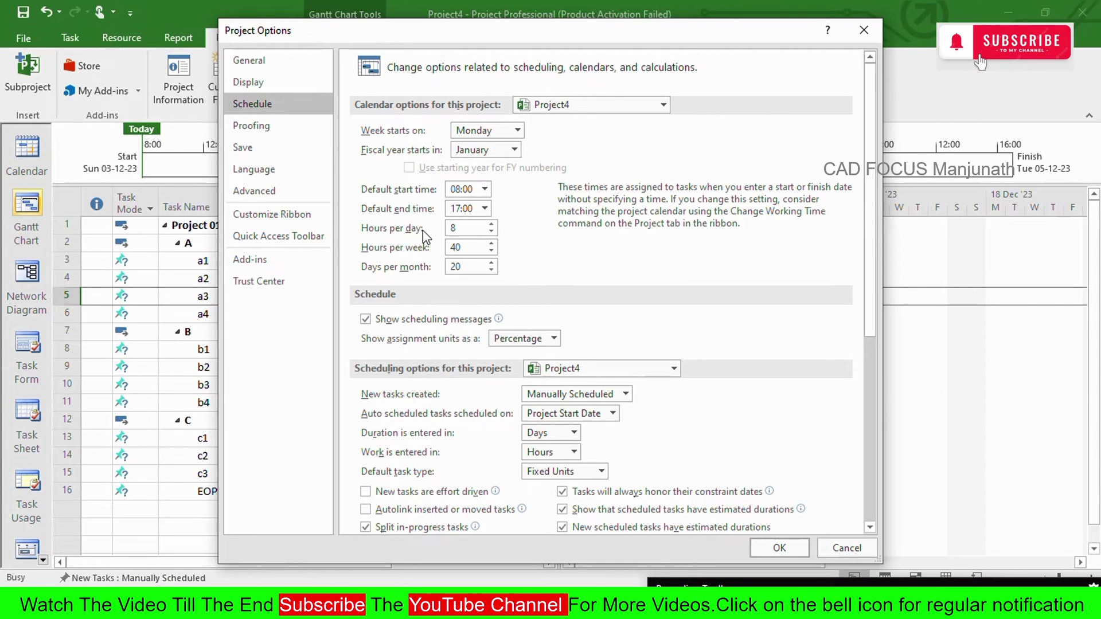
{"action": "left_click", "coordinate": [463, 227]}
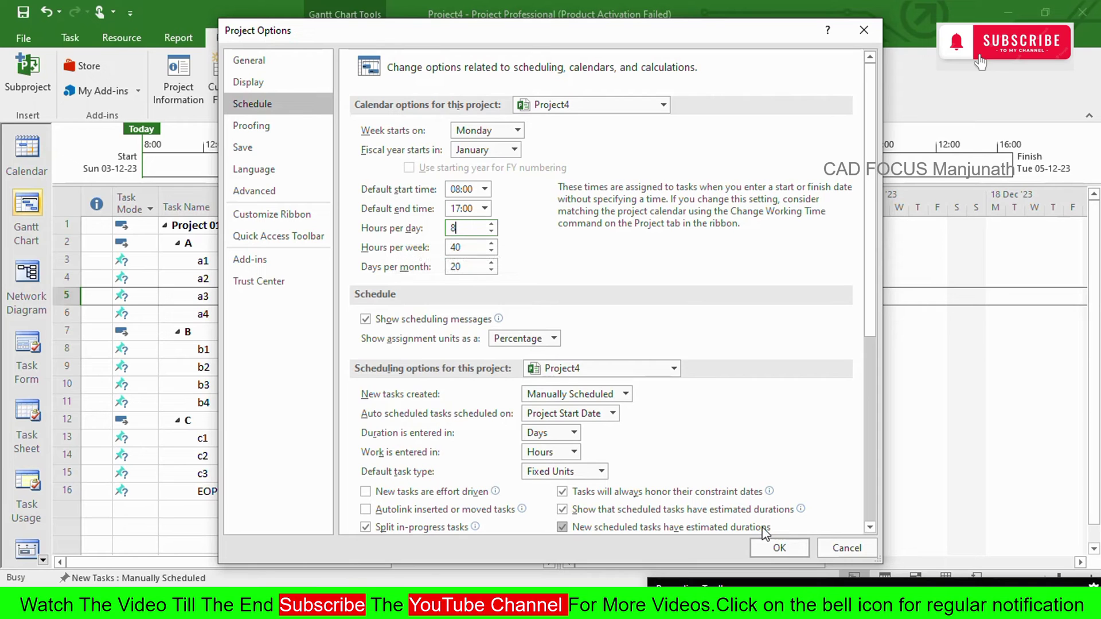
{"action": "left_click", "coordinate": [765, 548]}
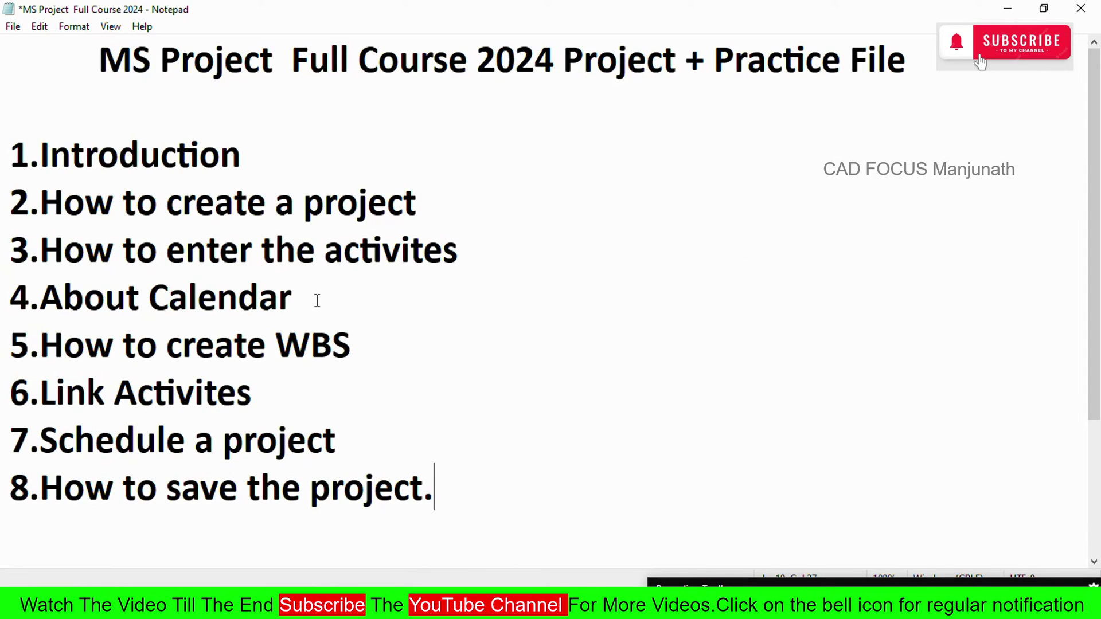
{"action": "left_click", "coordinate": [317, 300]}
{"action": "left_click", "coordinate": [355, 342]}
{"action": "mouse_move", "coordinate": [730, 607]}
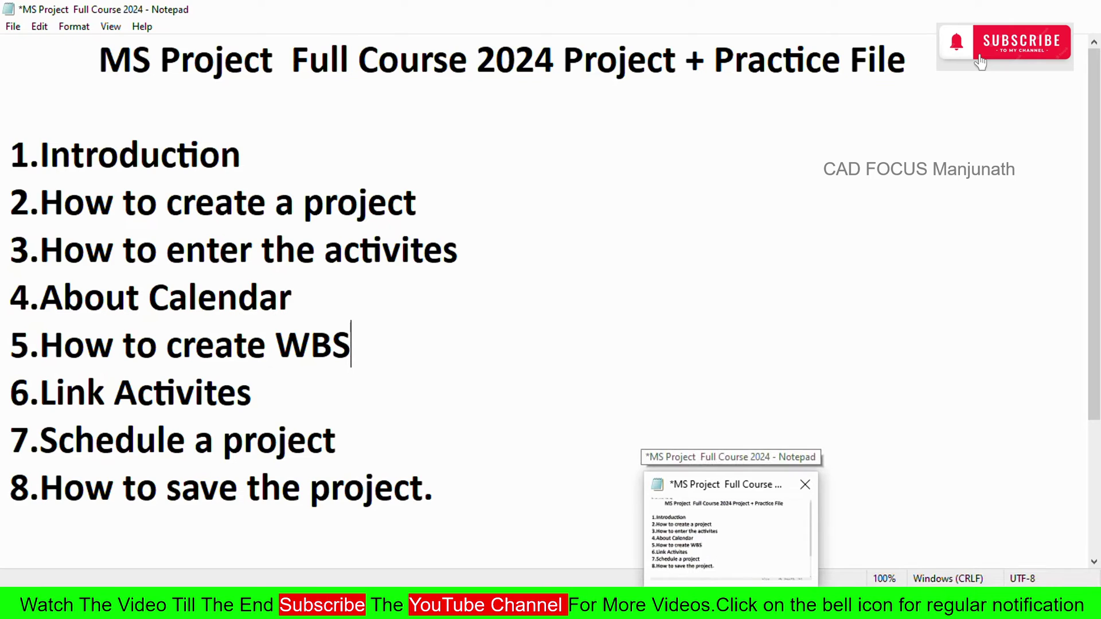
{"action": "mouse_move", "coordinate": [694, 606]}
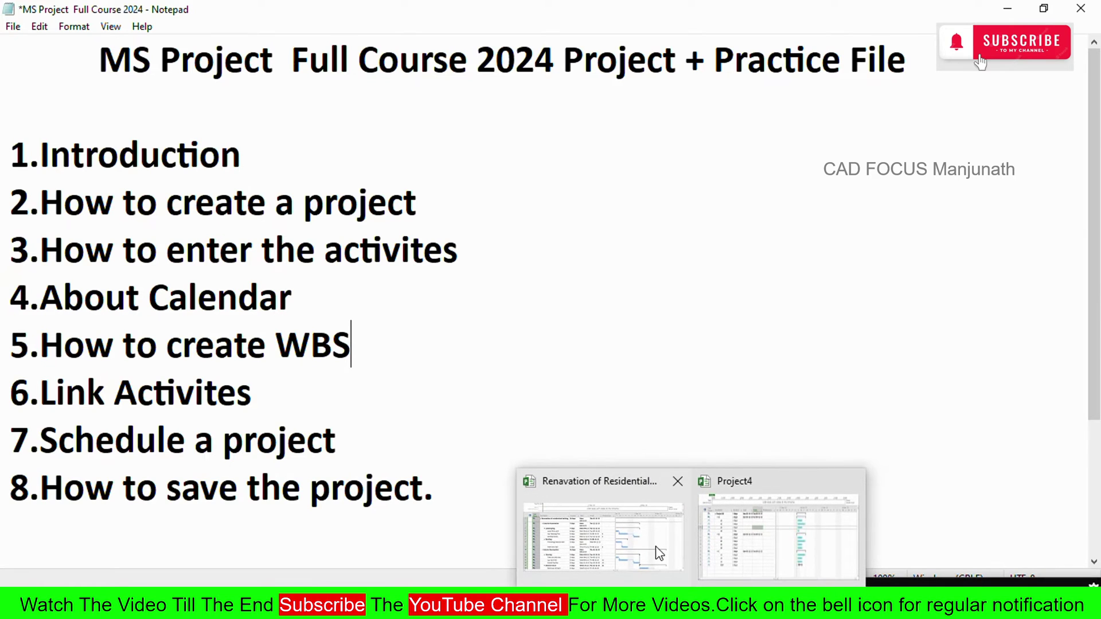
{"action": "left_click", "coordinate": [760, 547]}
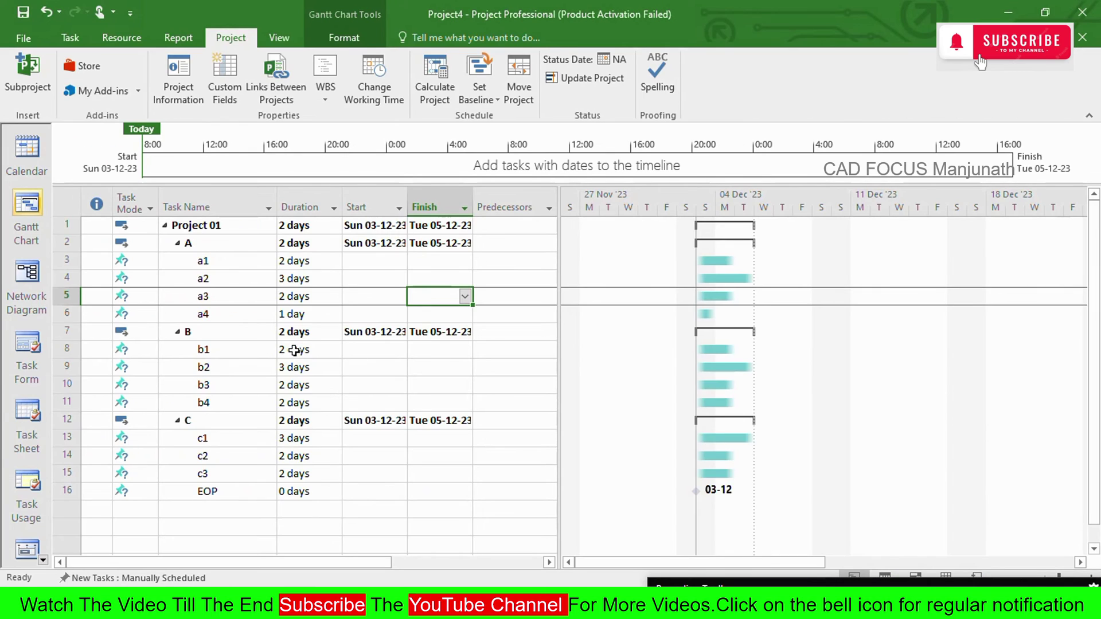
Step: Link tasks a1 through EOP in sequence with Link Tasks
{"action": "left_click", "coordinate": [63, 259]}
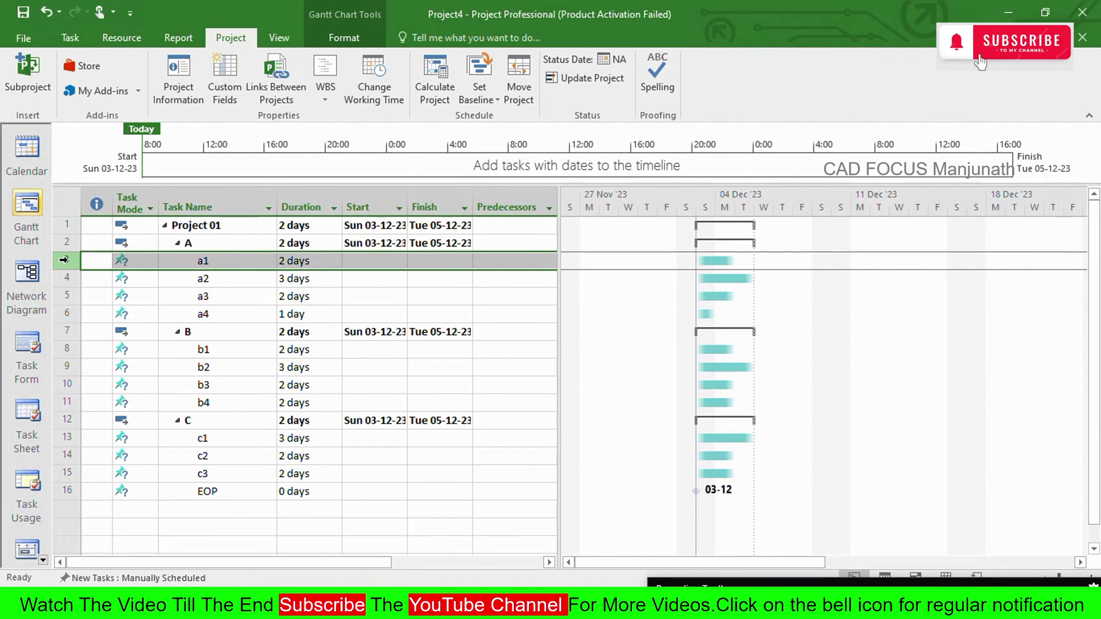
{"action": "left_click", "coordinate": [67, 491], "text": "shift"}
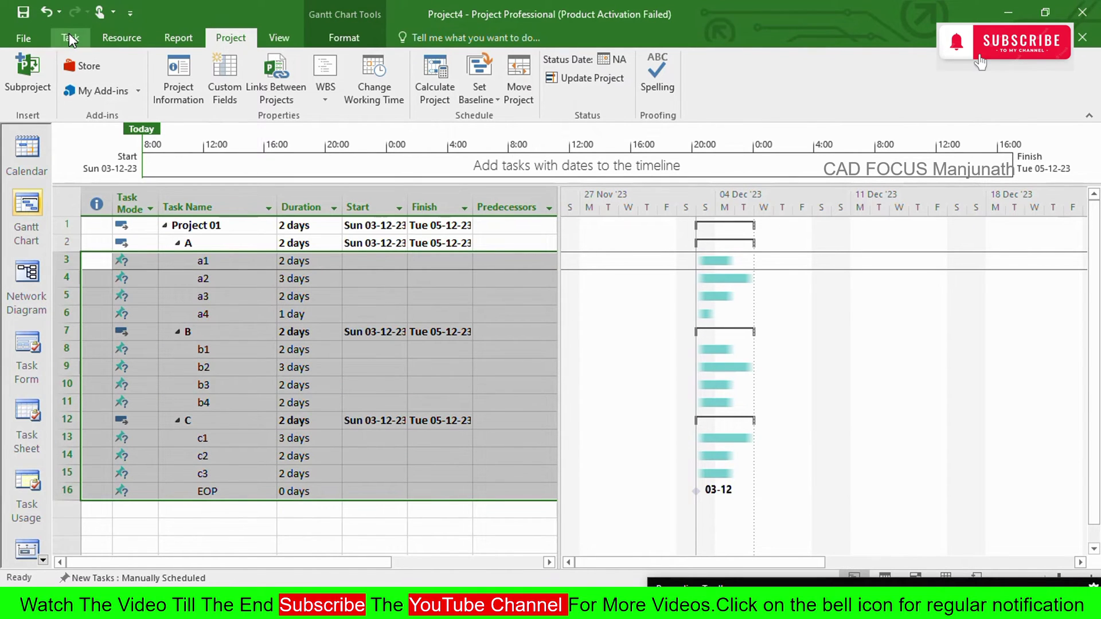
{"action": "left_click", "coordinate": [69, 37]}
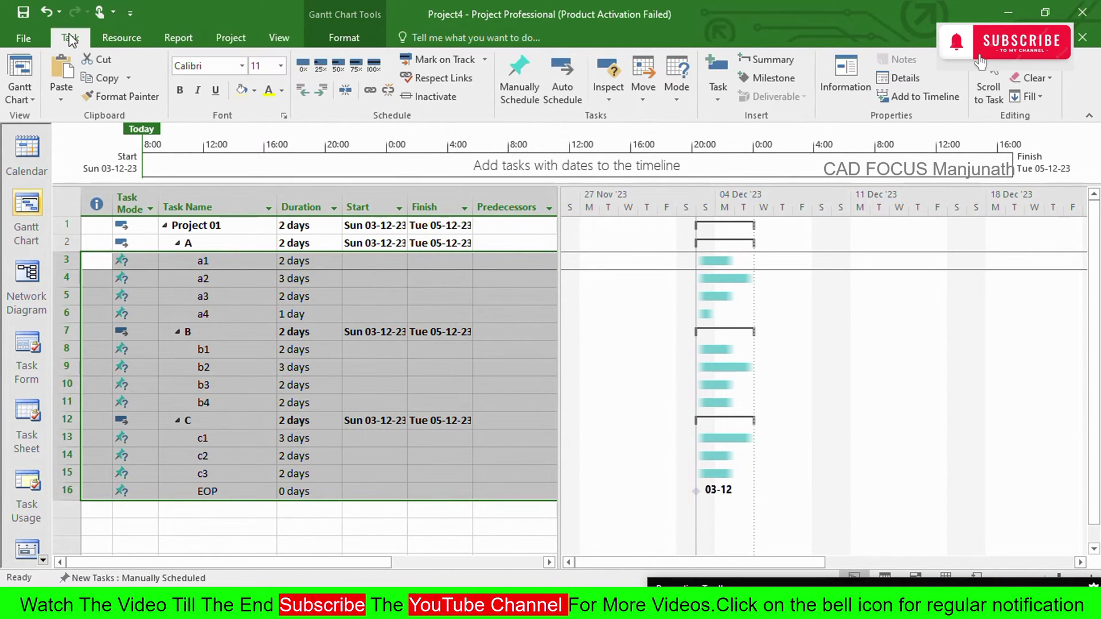
{"action": "left_click", "coordinate": [371, 90]}
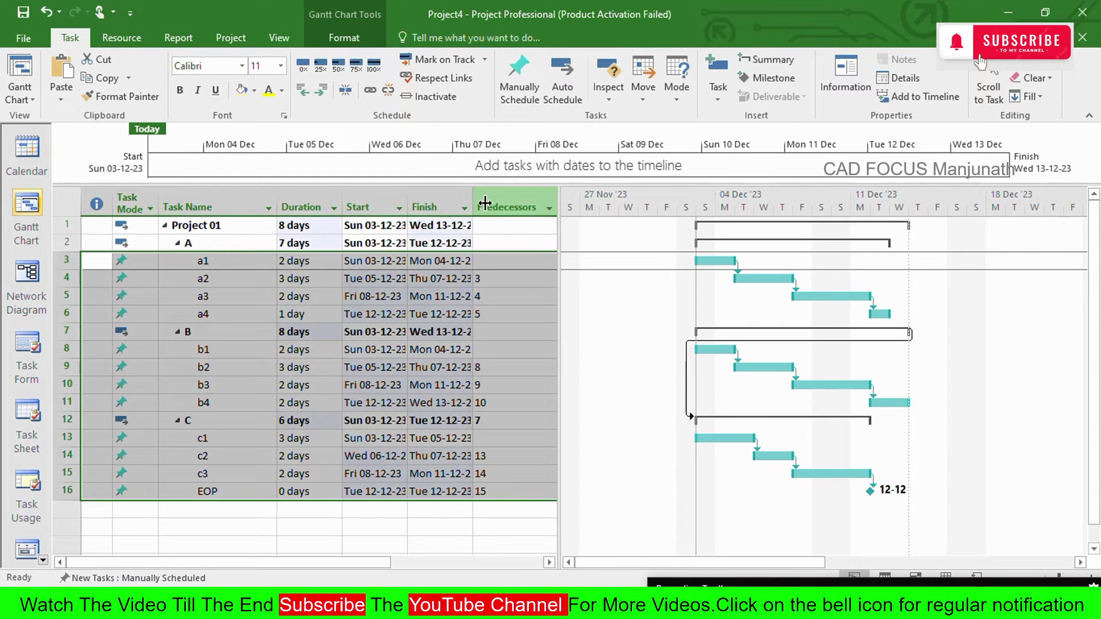
Step: Widen the Finish column to show full dates and select all tasks
{"action": "left_click_drag", "start_coordinate": [472, 203], "coordinate": [485, 203]}
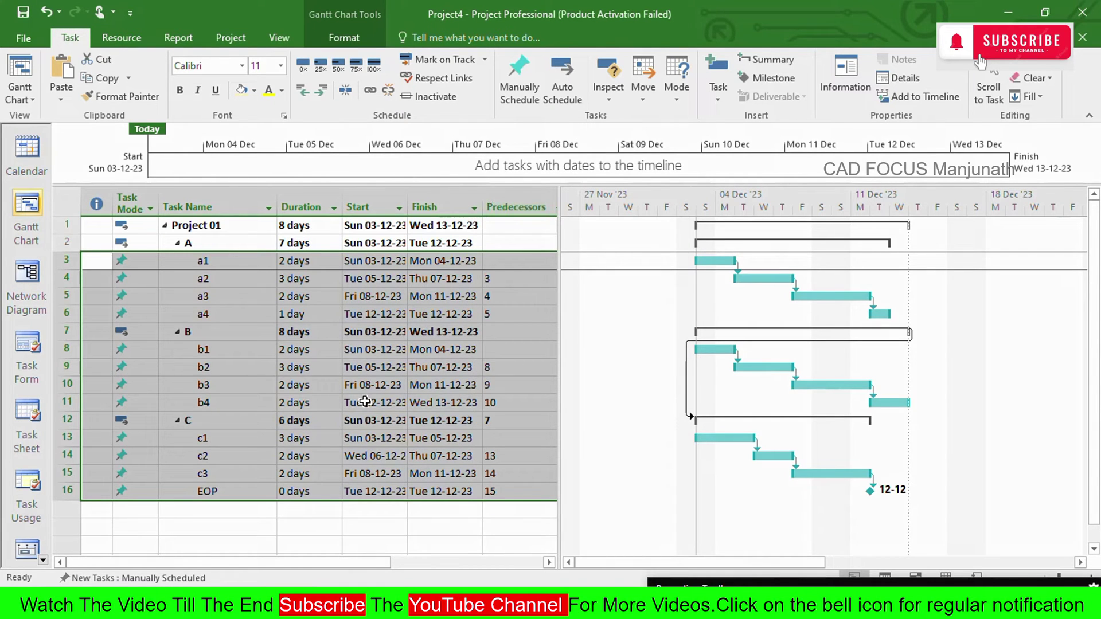
{"action": "left_click", "coordinate": [347, 417]}
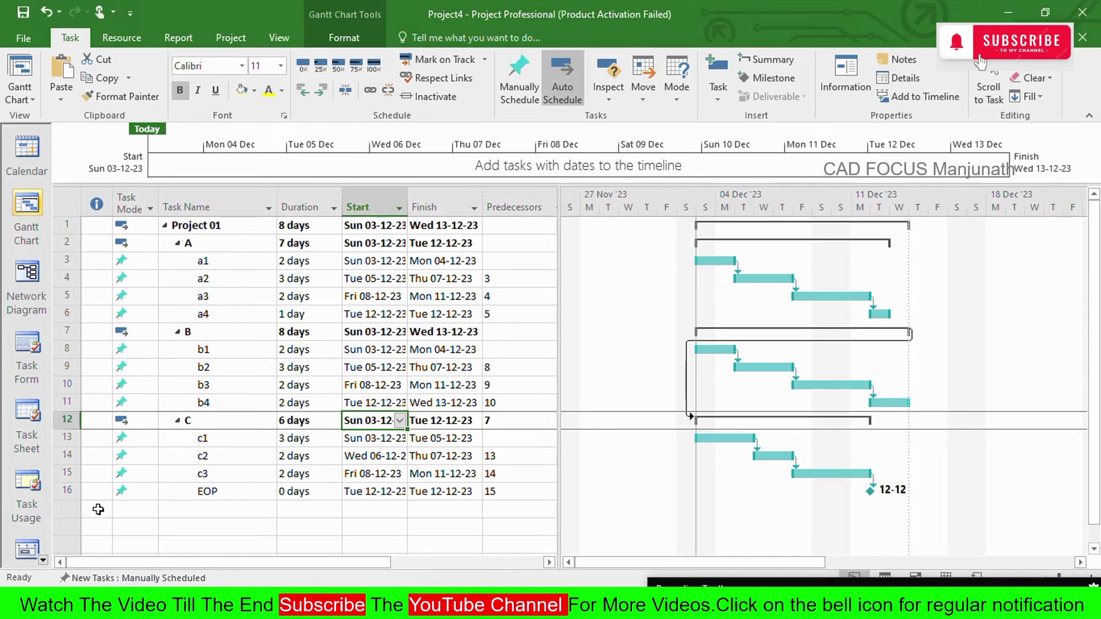
{"action": "left_click", "coordinate": [68, 195]}
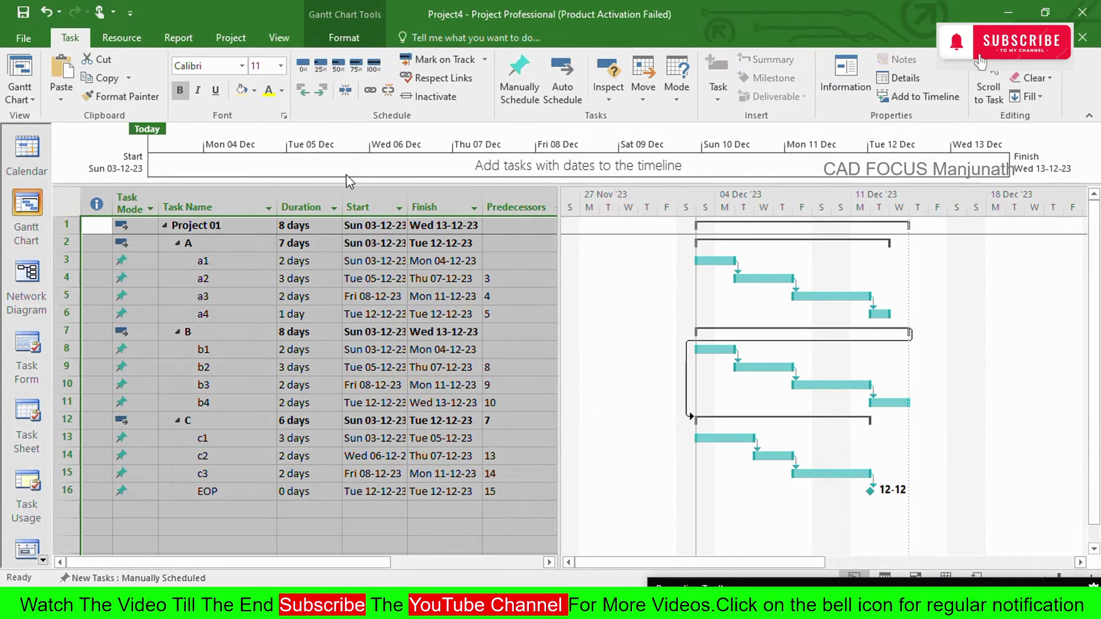
Step: Auto-schedule all tasks (16 days, 04-12-23 to 25-12-23), widen Start, and collapse summary C
{"action": "left_click", "coordinate": [569, 90]}
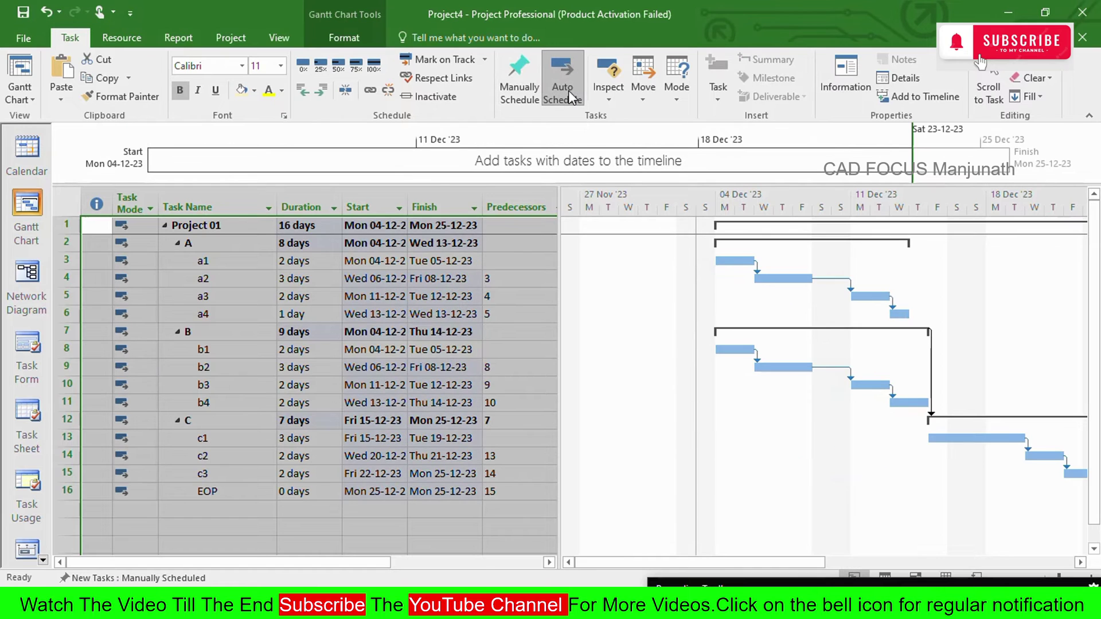
{"action": "left_click", "coordinate": [391, 347]}
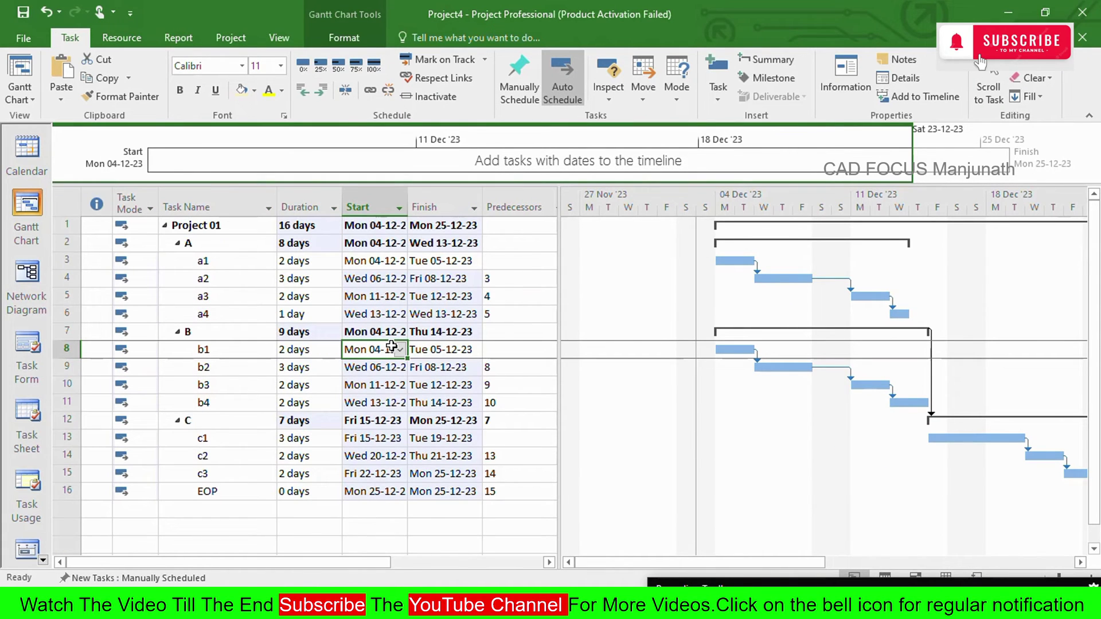
{"action": "left_click_drag", "start_coordinate": [410, 207], "coordinate": [418, 207]}
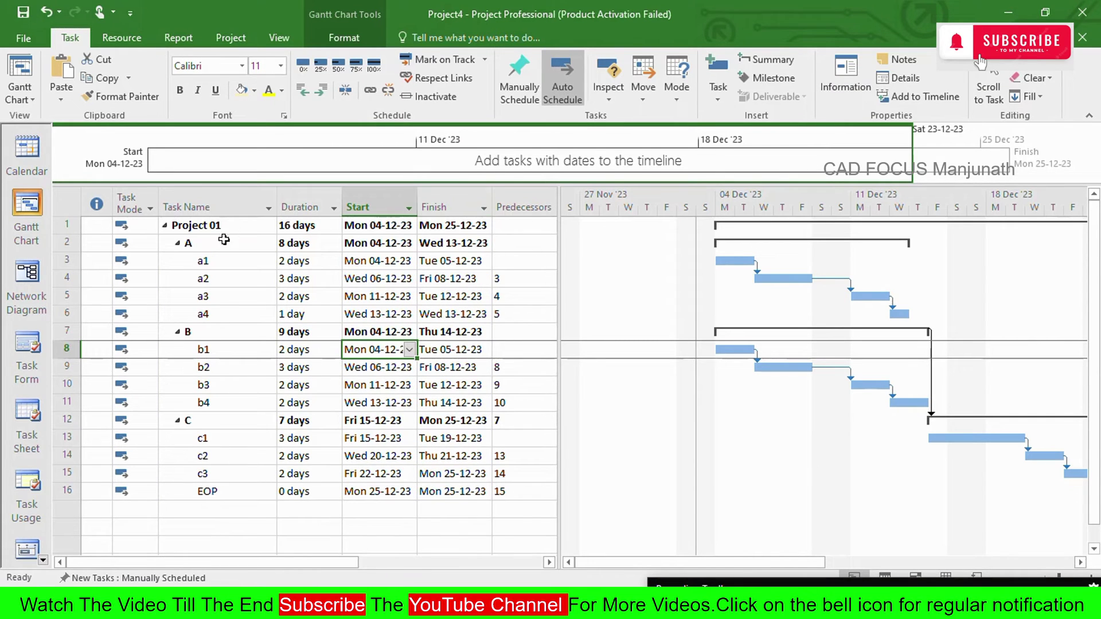
{"action": "left_click", "coordinate": [177, 420]}
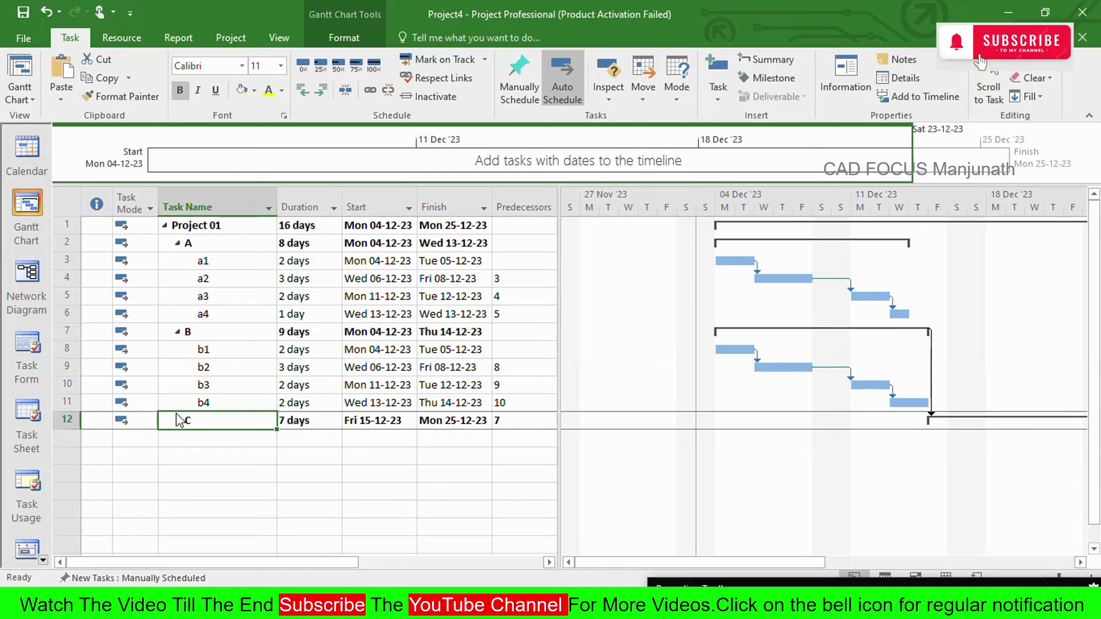
Step: Collapse and re-expand Project 01, A, B and C so all subtasks and EOP show
{"action": "left_click", "coordinate": [177, 332]}
{"action": "left_click", "coordinate": [177, 243]}
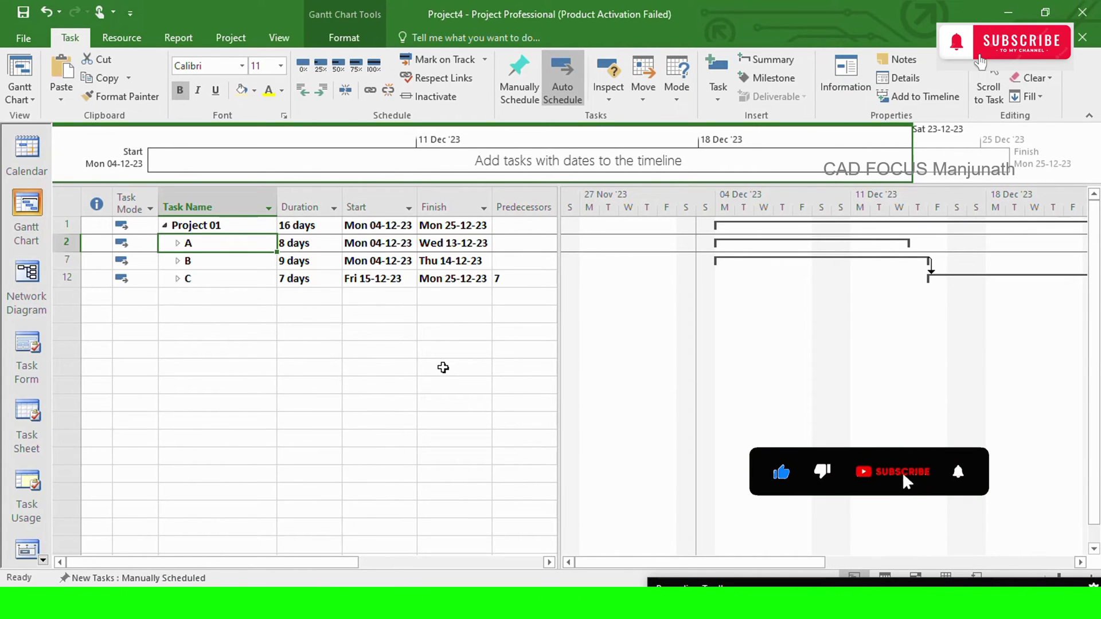
{"action": "left_click", "coordinate": [165, 225]}
{"action": "left_click", "coordinate": [164, 226]}
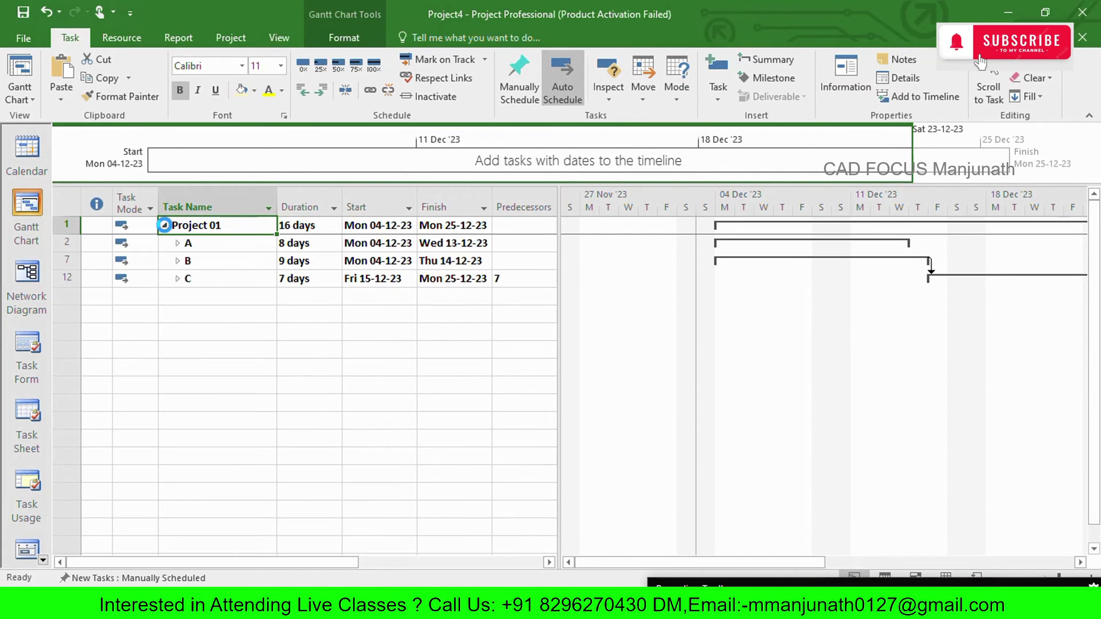
{"action": "left_click", "coordinate": [176, 242]}
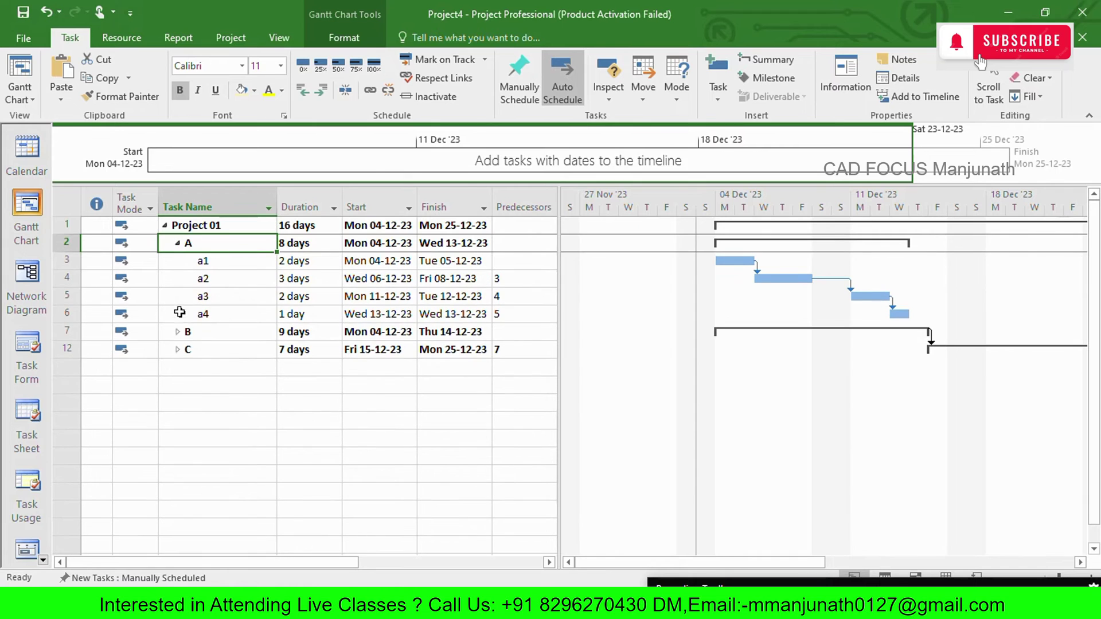
{"action": "left_click", "coordinate": [177, 332]}
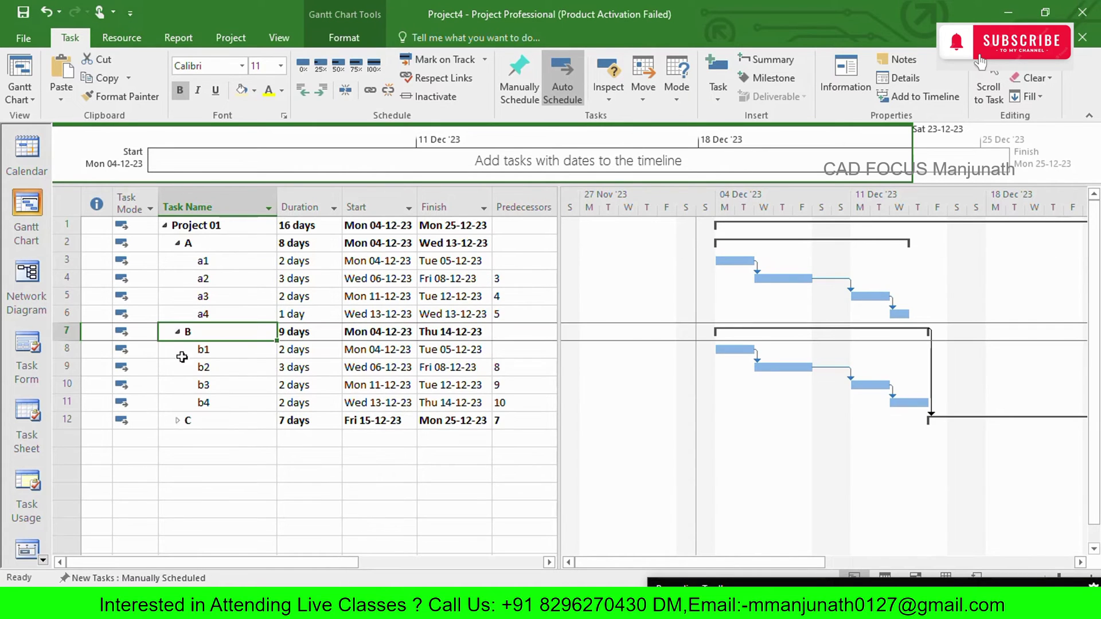
{"action": "left_click", "coordinate": [177, 420]}
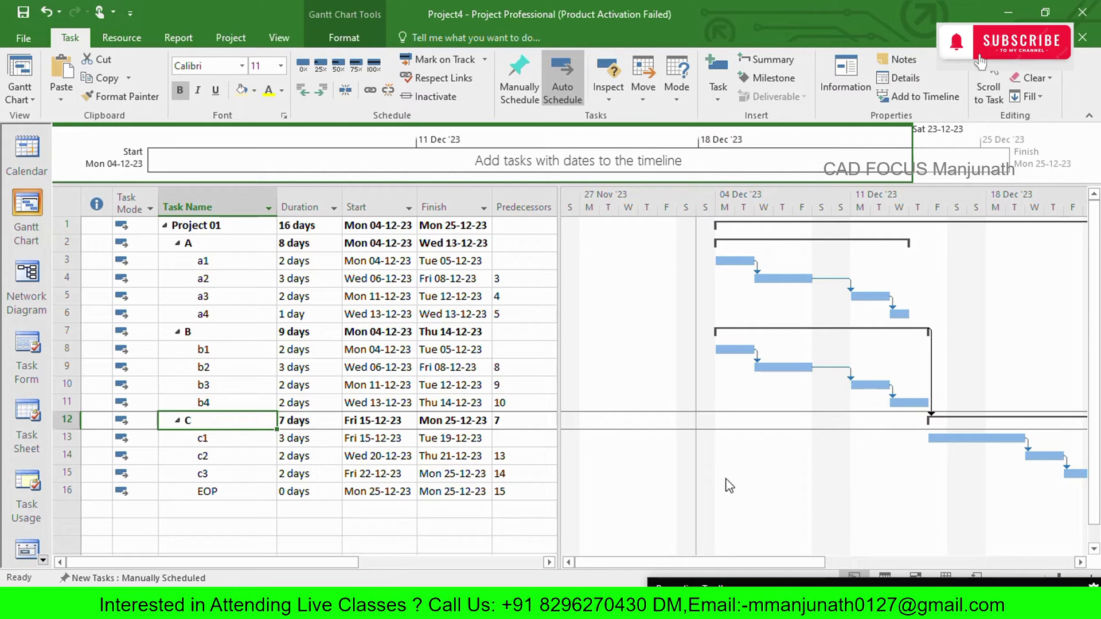
Step: Page through the WBS sample pictures in Photos, returning to the residential building example
{"action": "key", "text": "alt+Tab"}
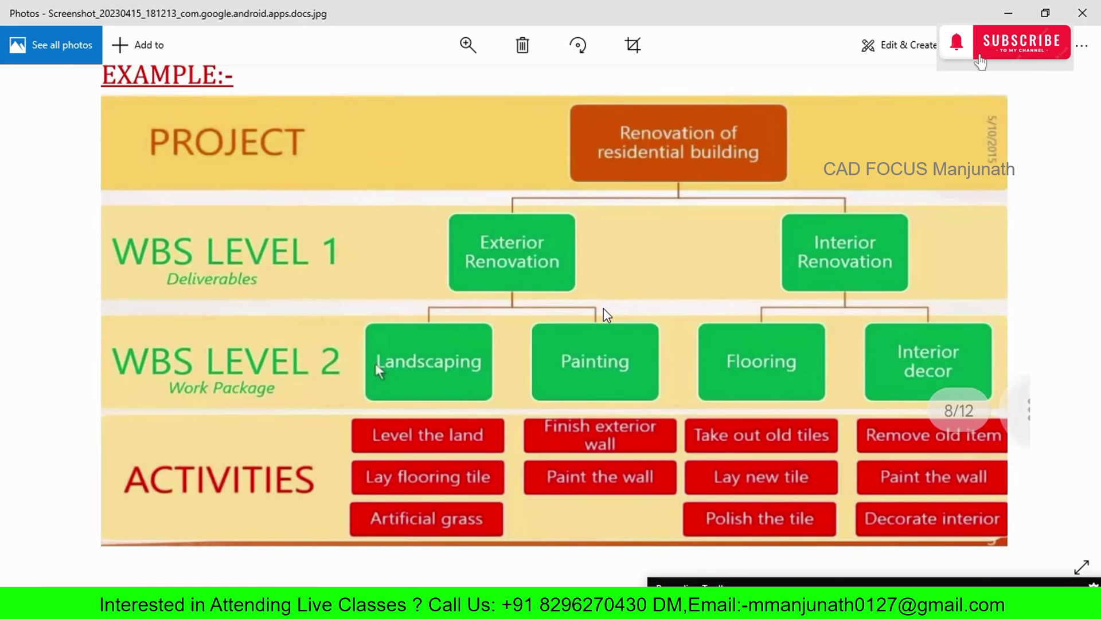
{"action": "key", "text": "Right"}
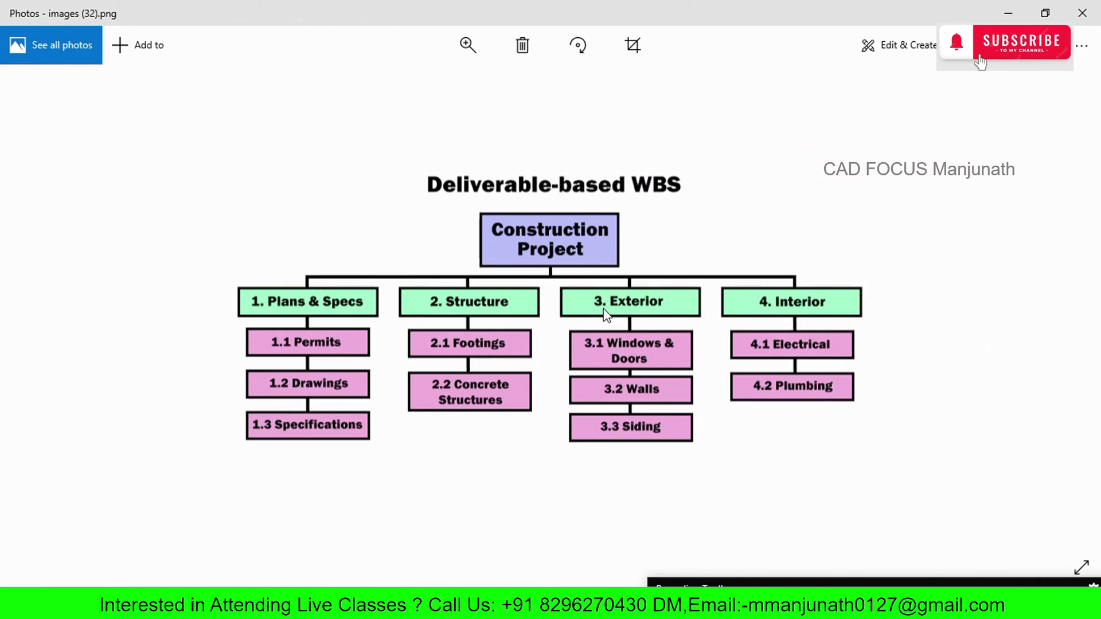
{"action": "key", "text": "Right"}
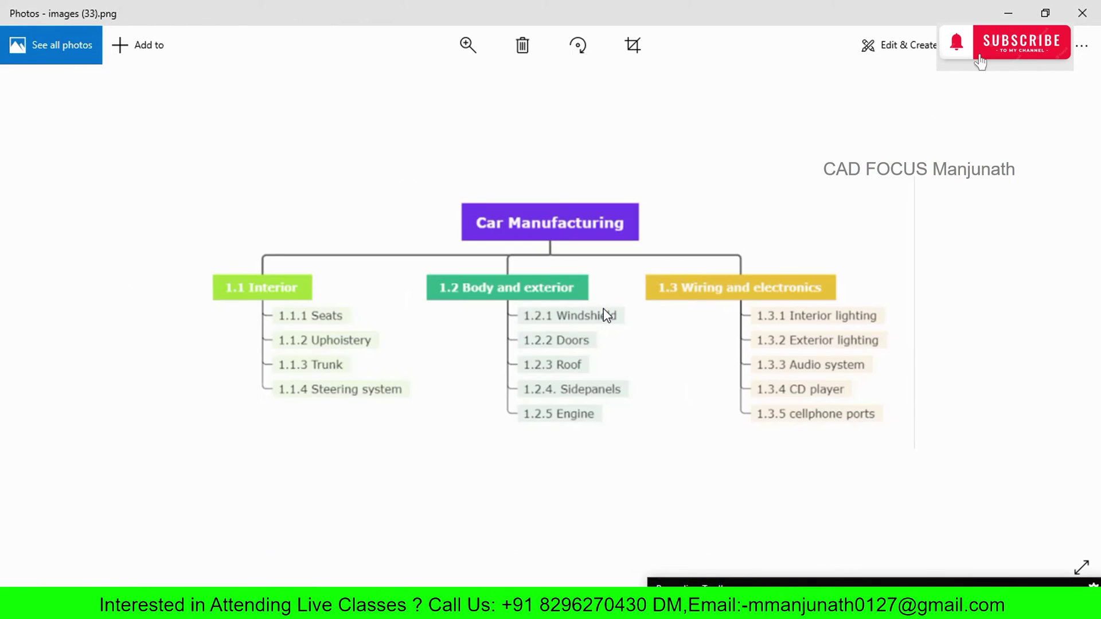
{"action": "key", "text": "Right"}
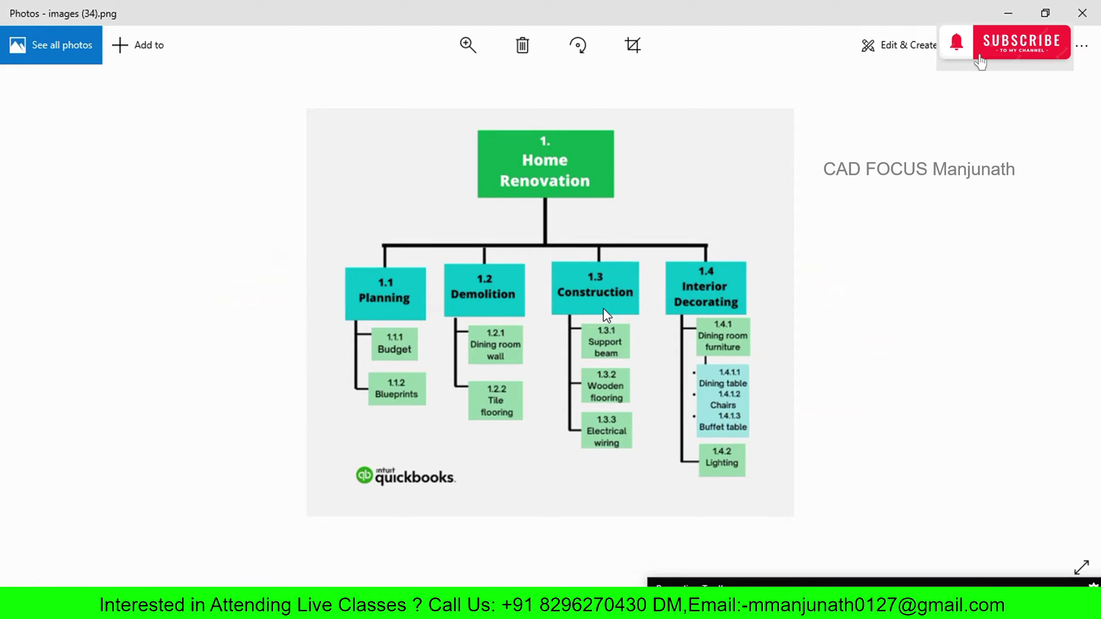
{"action": "key", "text": "Left"}
{"action": "key", "text": "Left"}
{"action": "key", "text": "Left"}
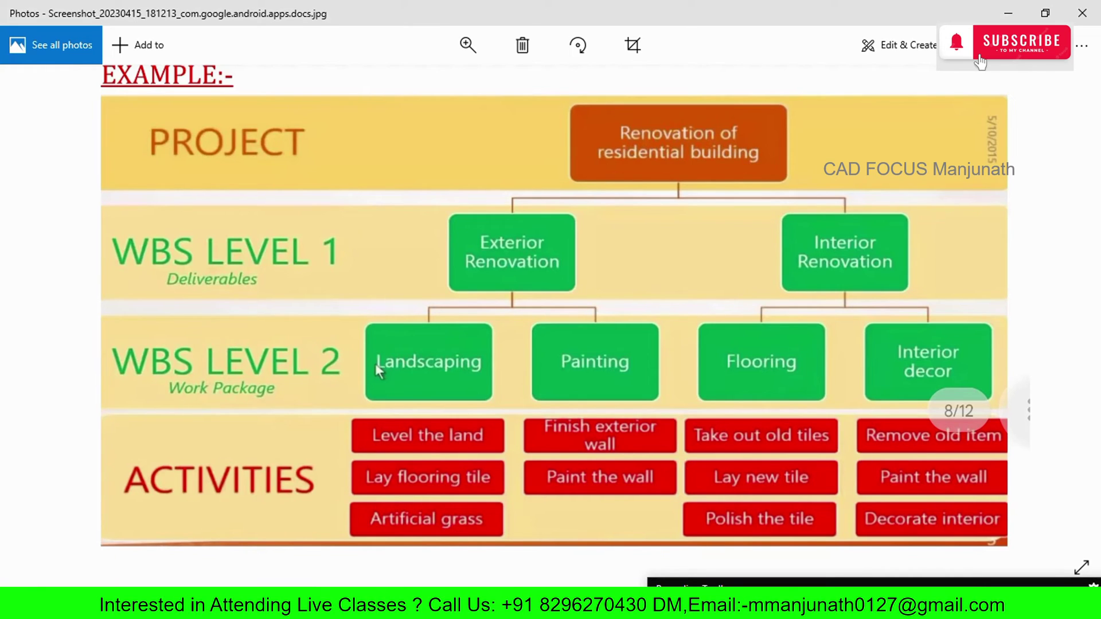
{"action": "left_click", "coordinate": [691, 609]}
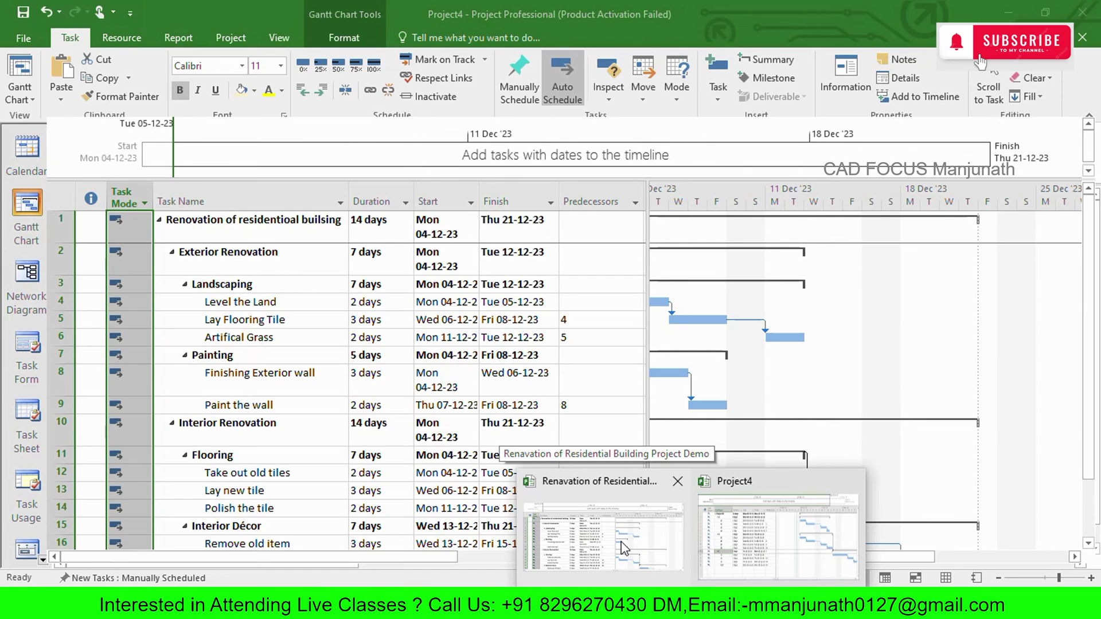
Step: Collapse Interior, Exterior and the top summary in the Renavation demo, then return to Photos
{"action": "left_click", "coordinate": [615, 553]}
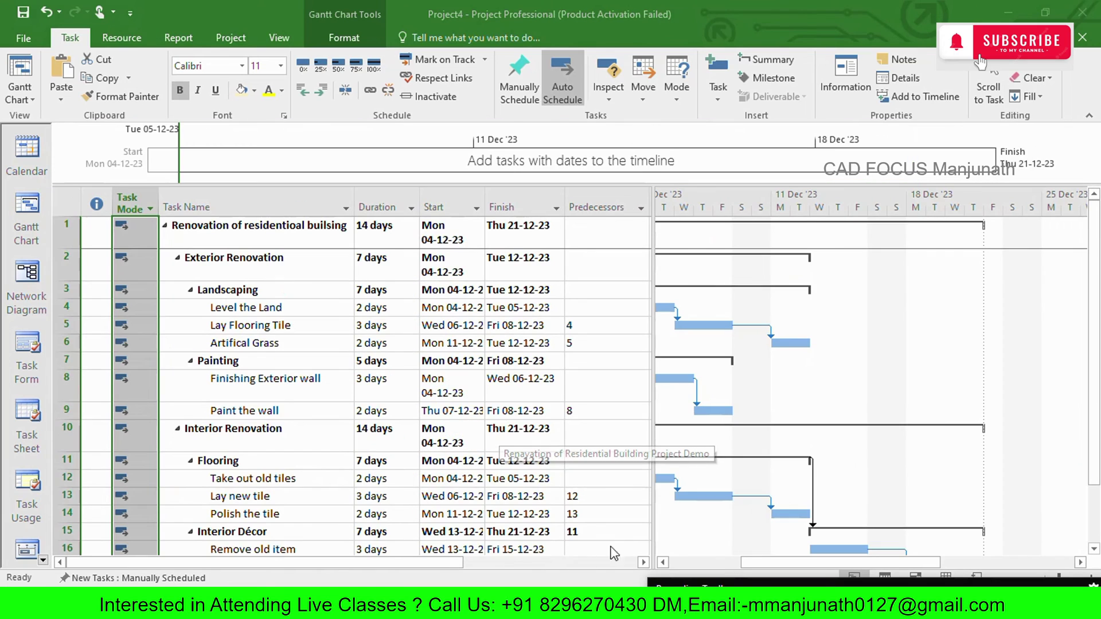
{"action": "left_click", "coordinate": [400, 394]}
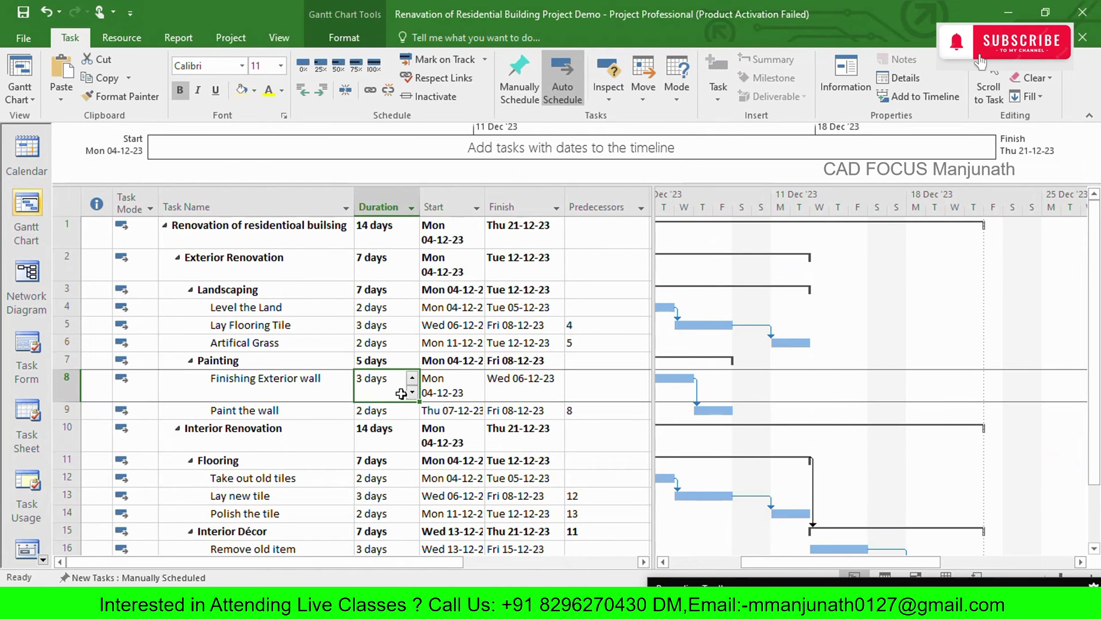
{"action": "scroll", "coordinate": [573, 462], "scroll_direction": "down", "scroll_amount": 10}
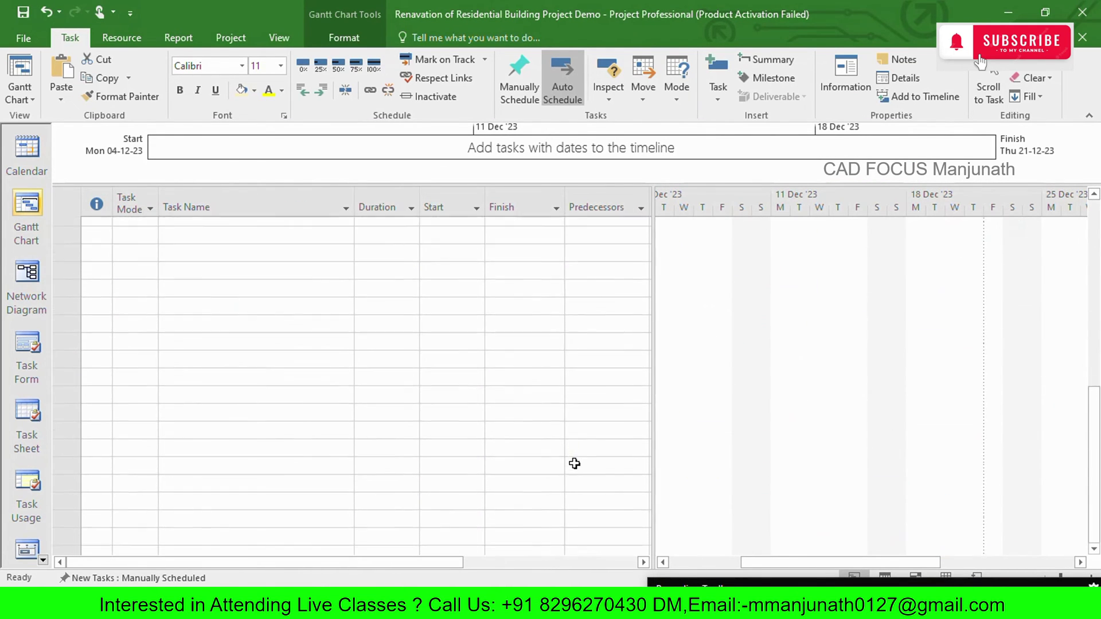
{"action": "scroll", "coordinate": [574, 463], "scroll_direction": "up", "scroll_amount": 10}
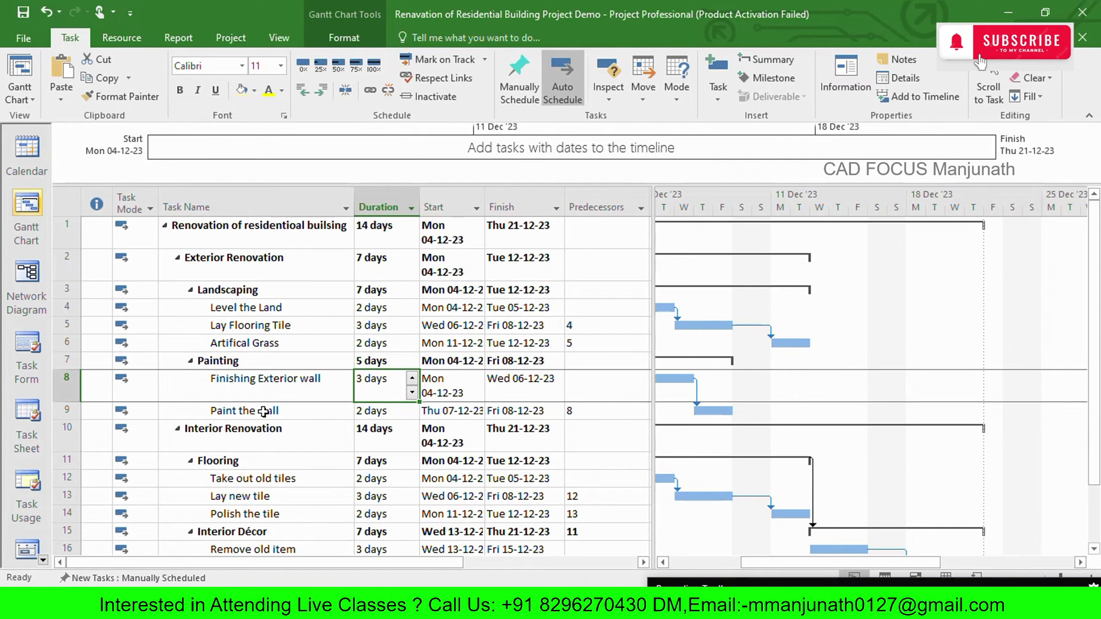
{"action": "scroll", "coordinate": [263, 410], "scroll_direction": "down", "scroll_amount": 3}
{"action": "scroll", "coordinate": [263, 412], "scroll_direction": "up", "scroll_amount": 2}
{"action": "scroll", "coordinate": [263, 412], "scroll_direction": "up", "scroll_amount": 1}
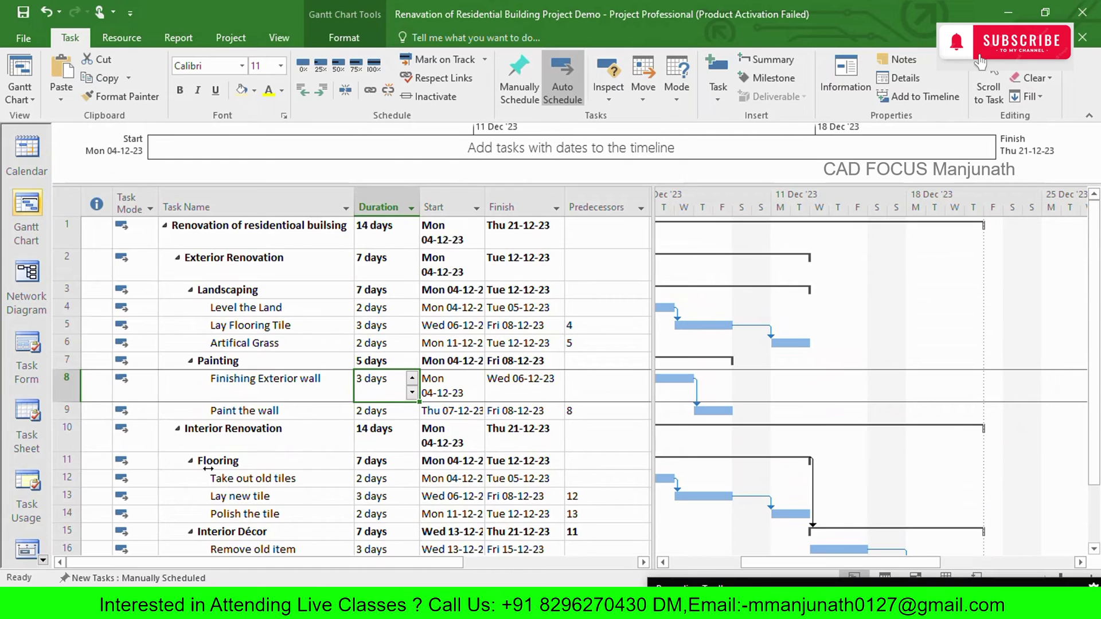
{"action": "left_click", "coordinate": [177, 430]}
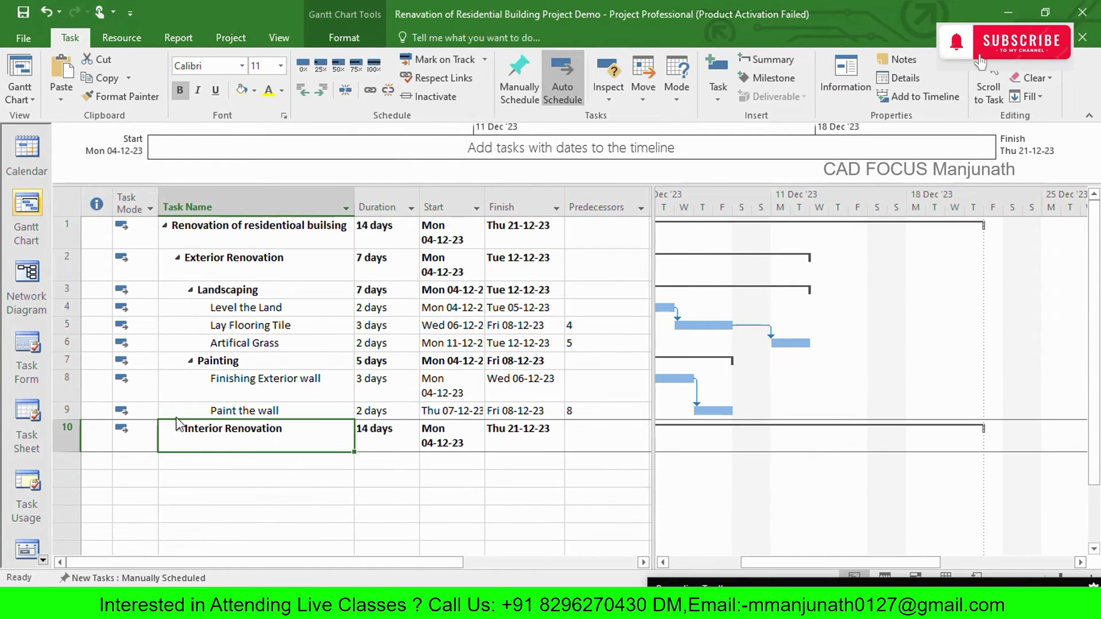
{"action": "left_click", "coordinate": [178, 259]}
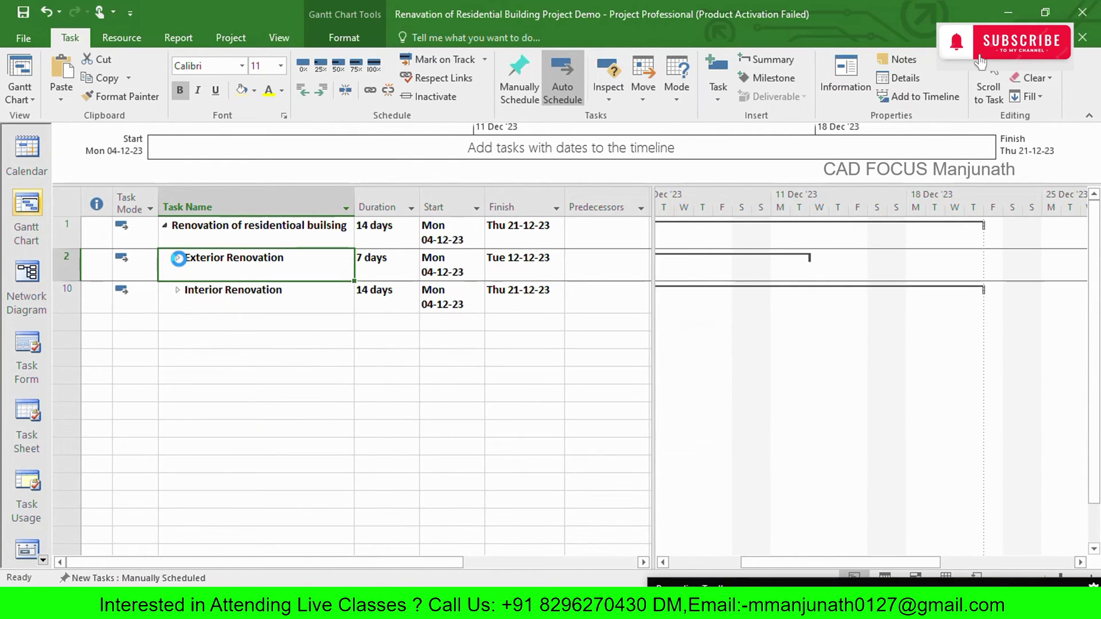
{"action": "left_click", "coordinate": [165, 227]}
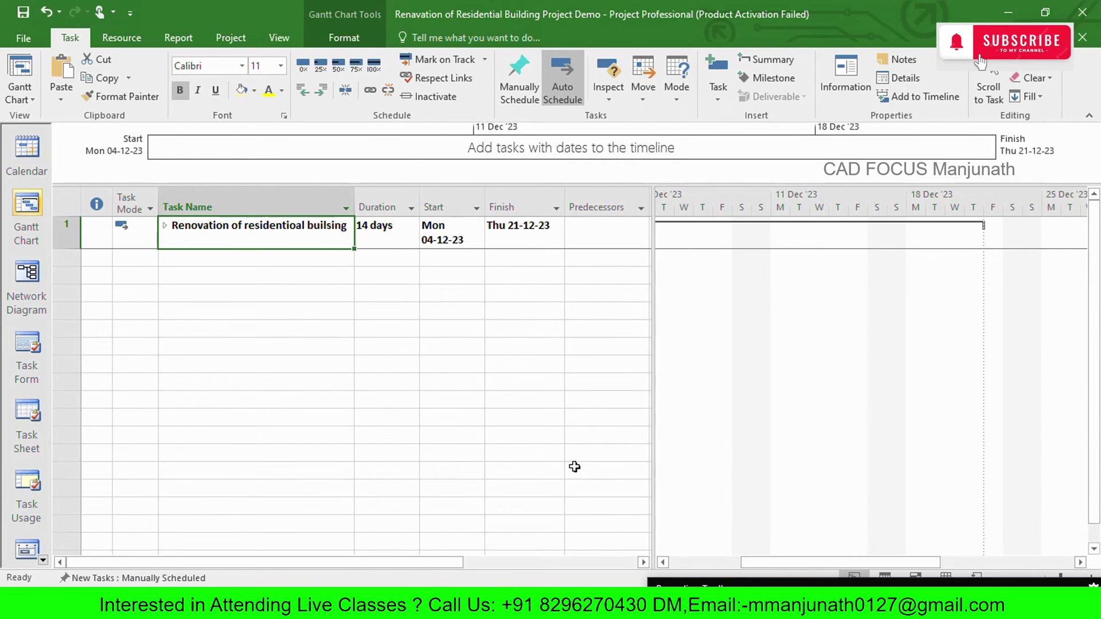
{"action": "key", "text": "alt+Tab"}
{"action": "key", "text": "alt+Tab"}
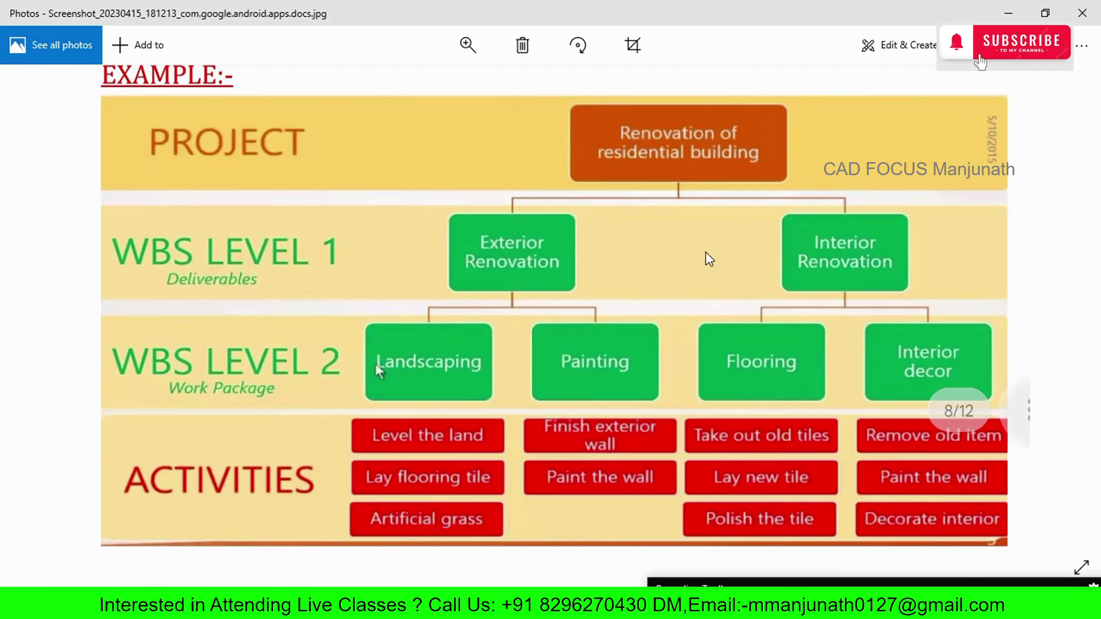
Step: Expand the project summary to show the Exterior and Interior Renovation phases
{"action": "key", "text": "alt+Tab"}
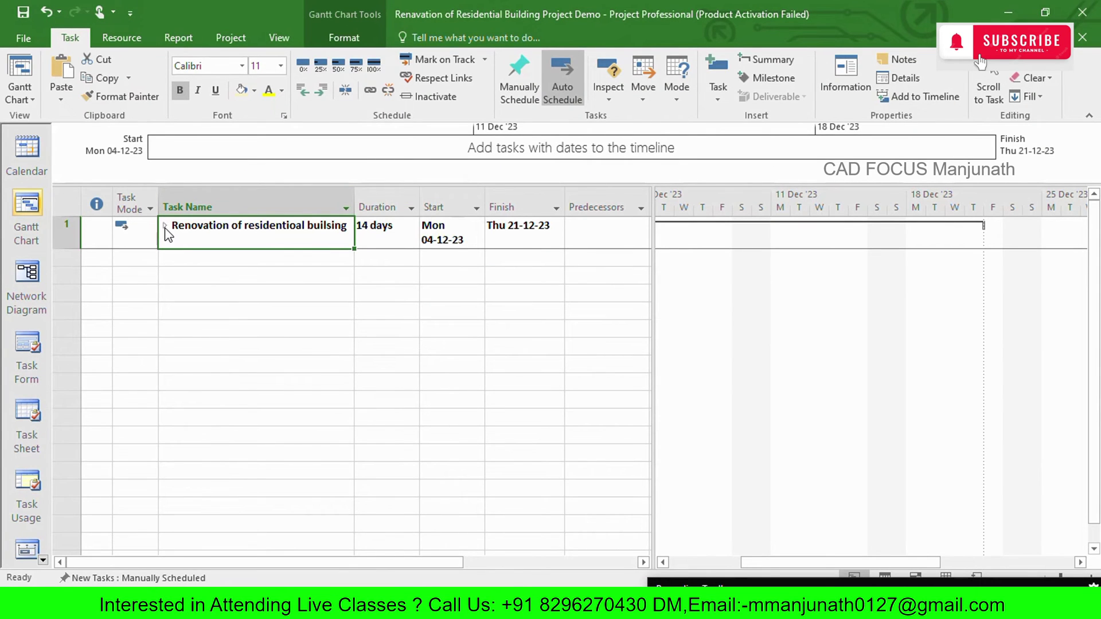
{"action": "left_click", "coordinate": [165, 226]}
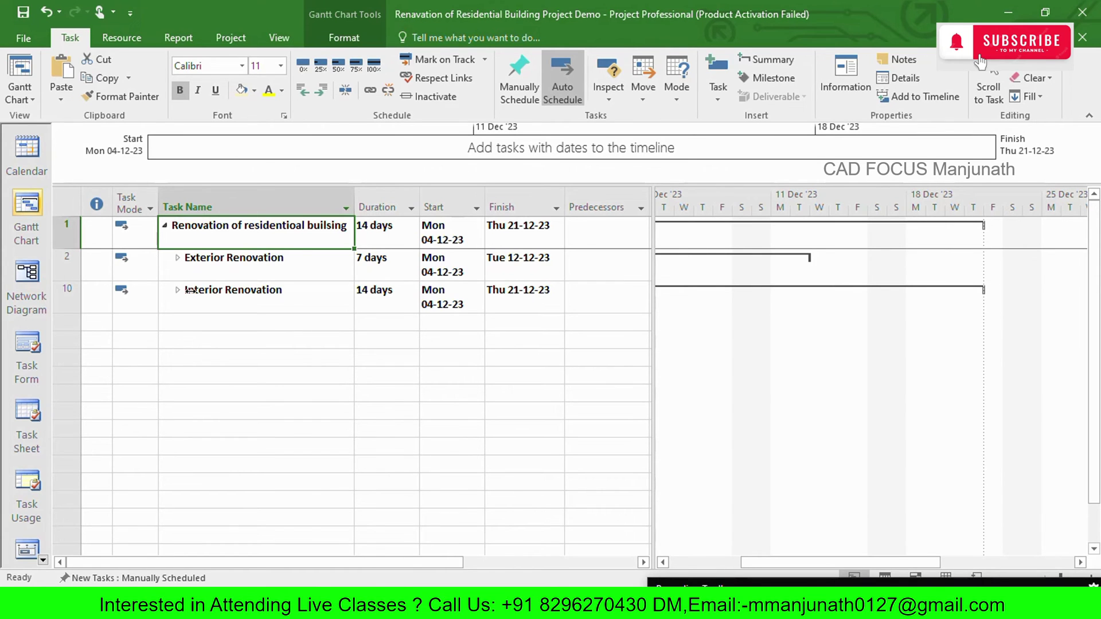
{"action": "key", "text": "alt+Tab"}
{"action": "key", "text": "alt+Tab"}
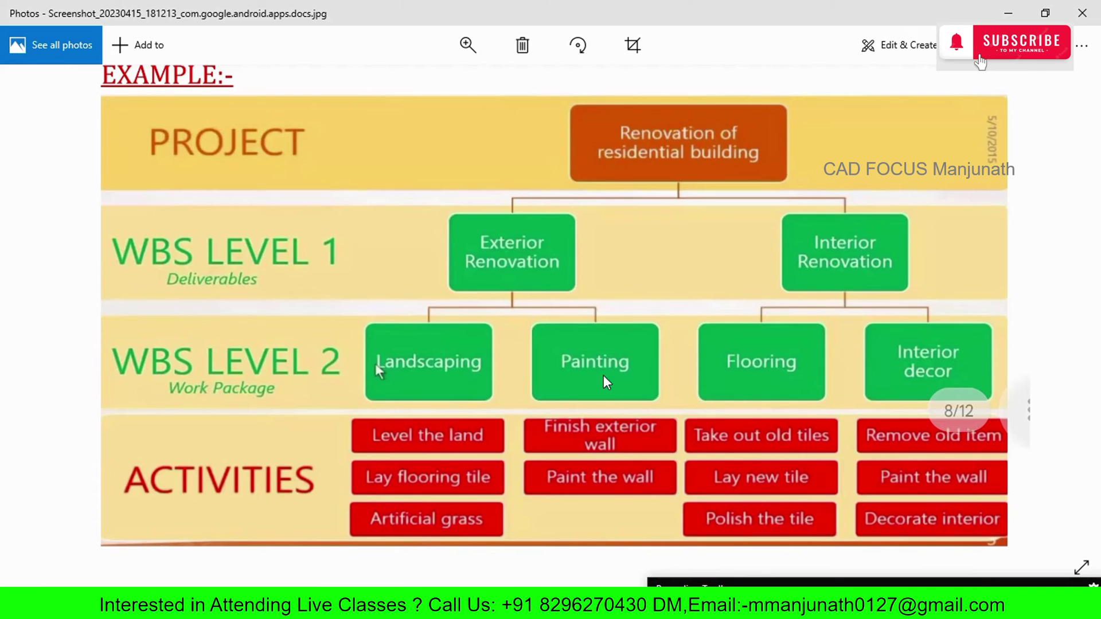
{"action": "key", "text": "alt+Tab"}
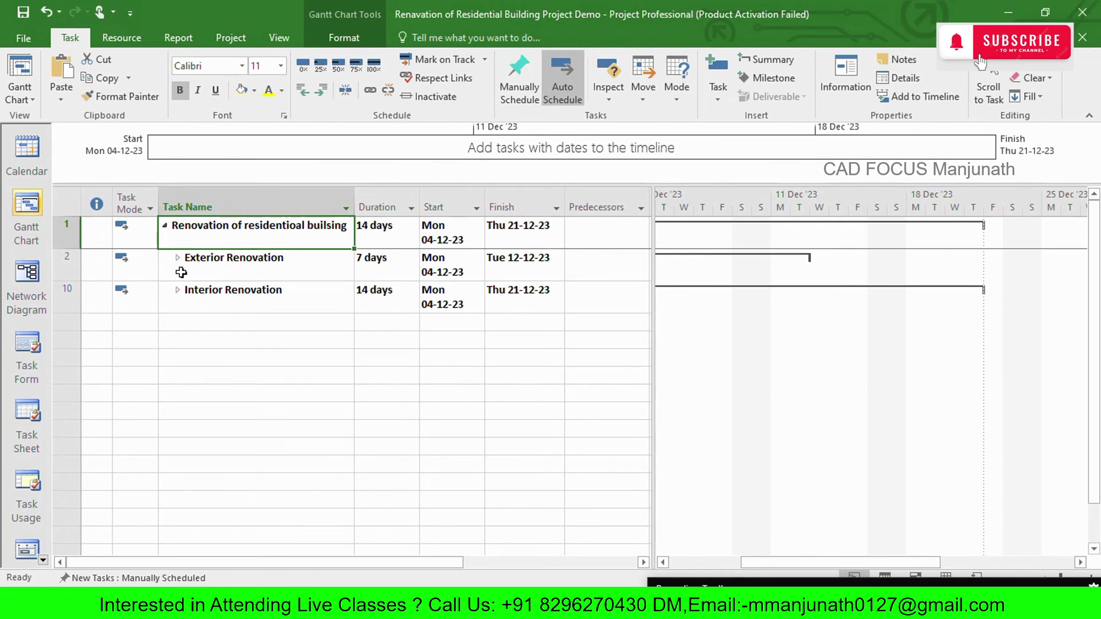
Step: Show Landscaping, Painting, Flooring and Interior Décor with their activities collapsed, checking the WBS example picture
{"action": "left_click", "coordinate": [179, 259]}
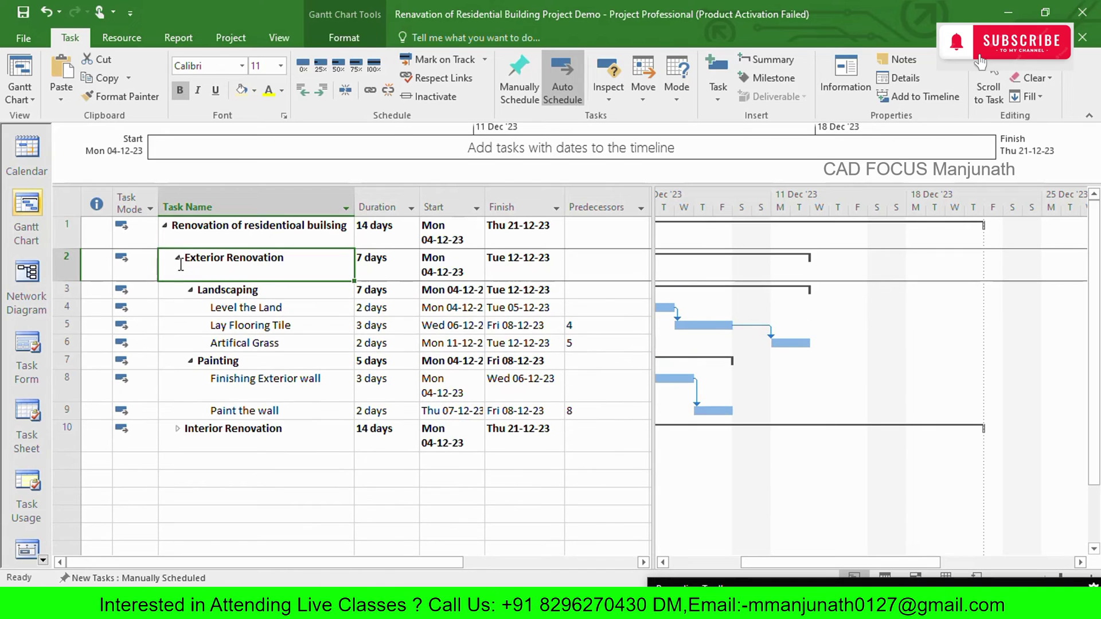
{"action": "left_click", "coordinate": [190, 290]}
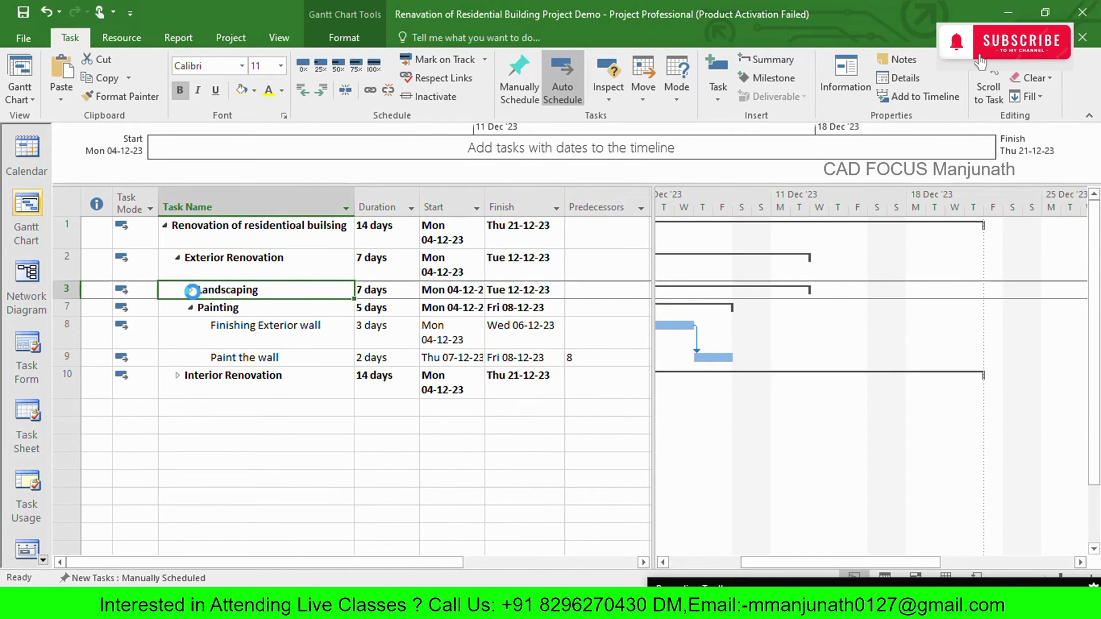
{"action": "left_click", "coordinate": [191, 308]}
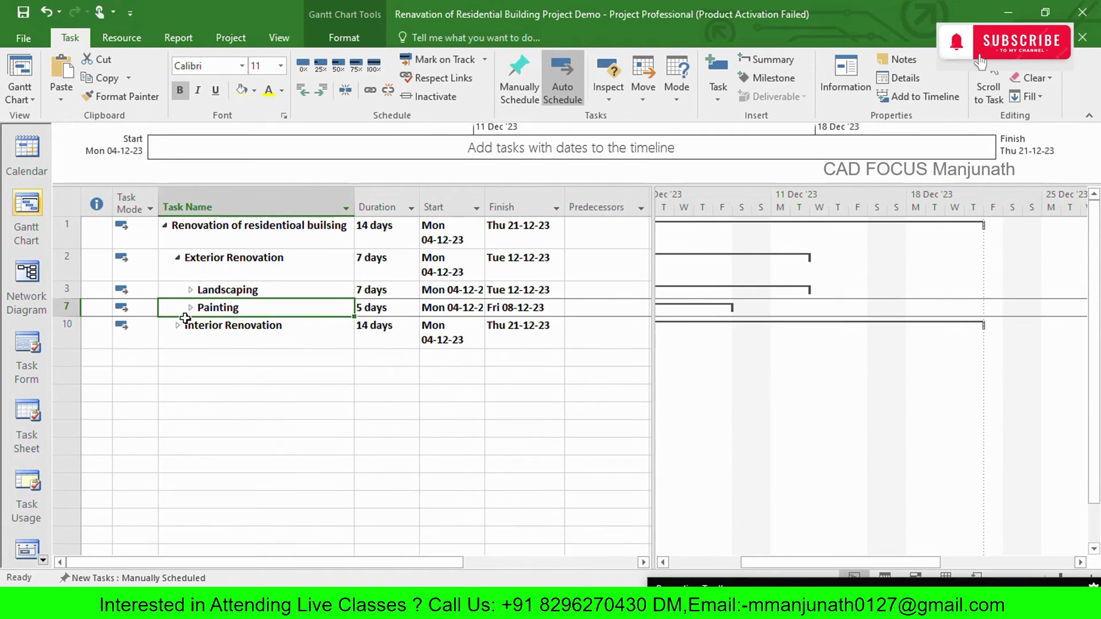
{"action": "left_click", "coordinate": [177, 325]}
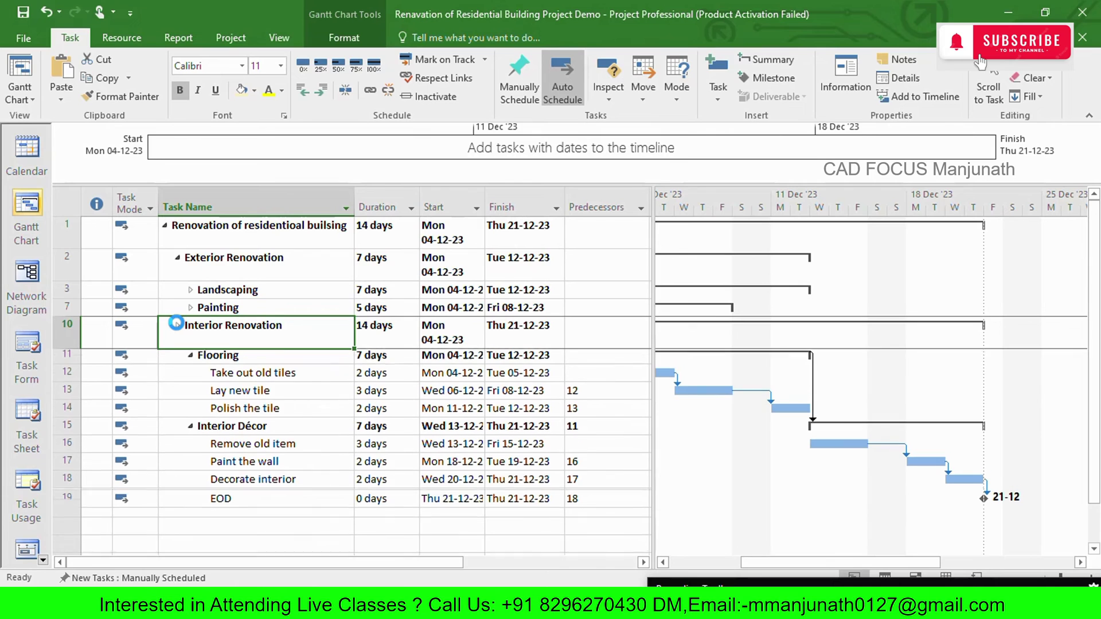
{"action": "left_click", "coordinate": [192, 358]}
{"action": "left_click", "coordinate": [191, 375]}
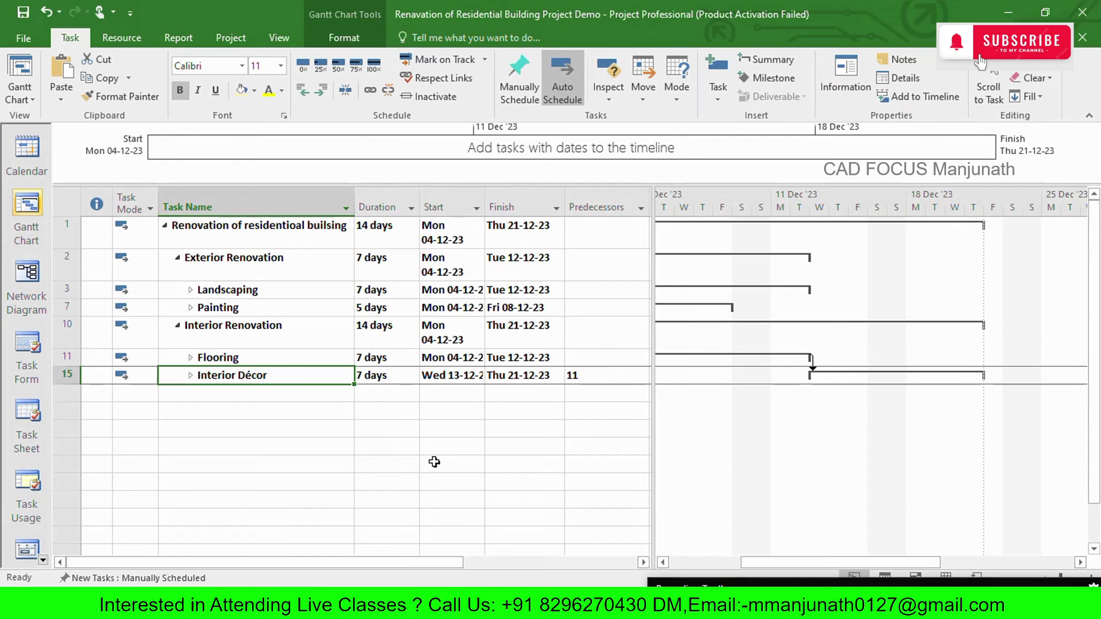
{"action": "key", "text": "alt+Tab"}
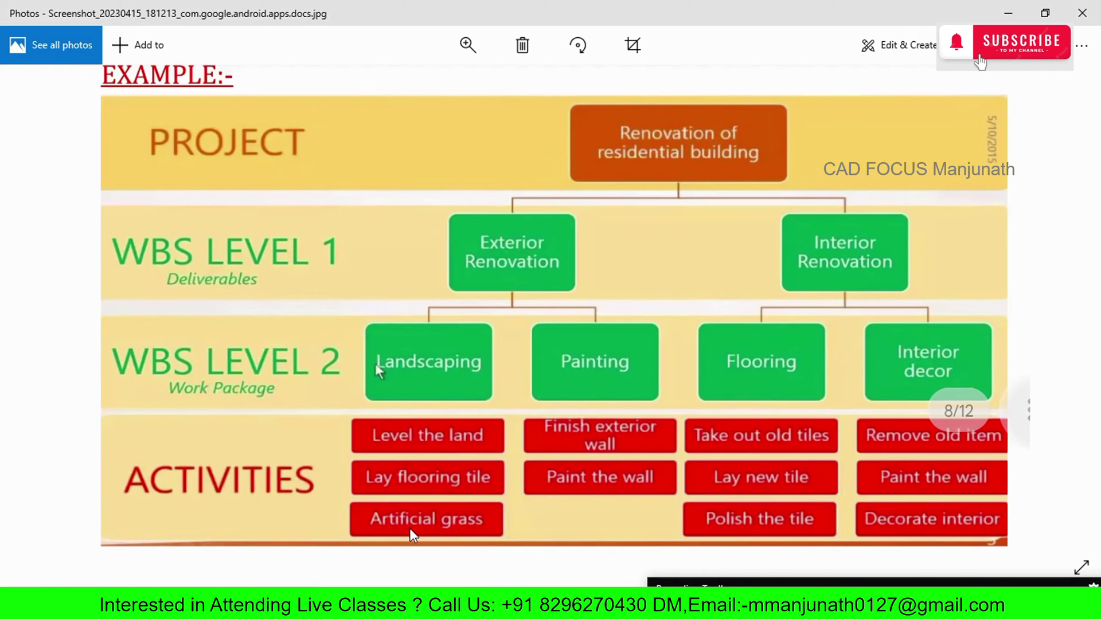
{"action": "key", "text": "alt+Tab"}
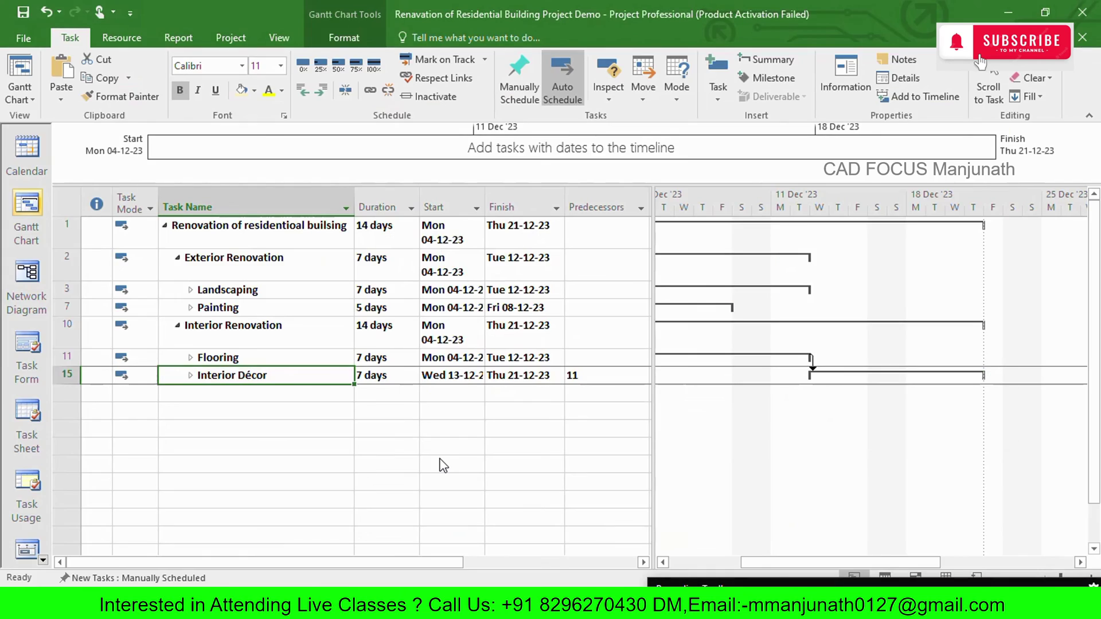
Step: Collapse both renovation phases, then reopen them to their four work packages
{"action": "left_click", "coordinate": [189, 290]}
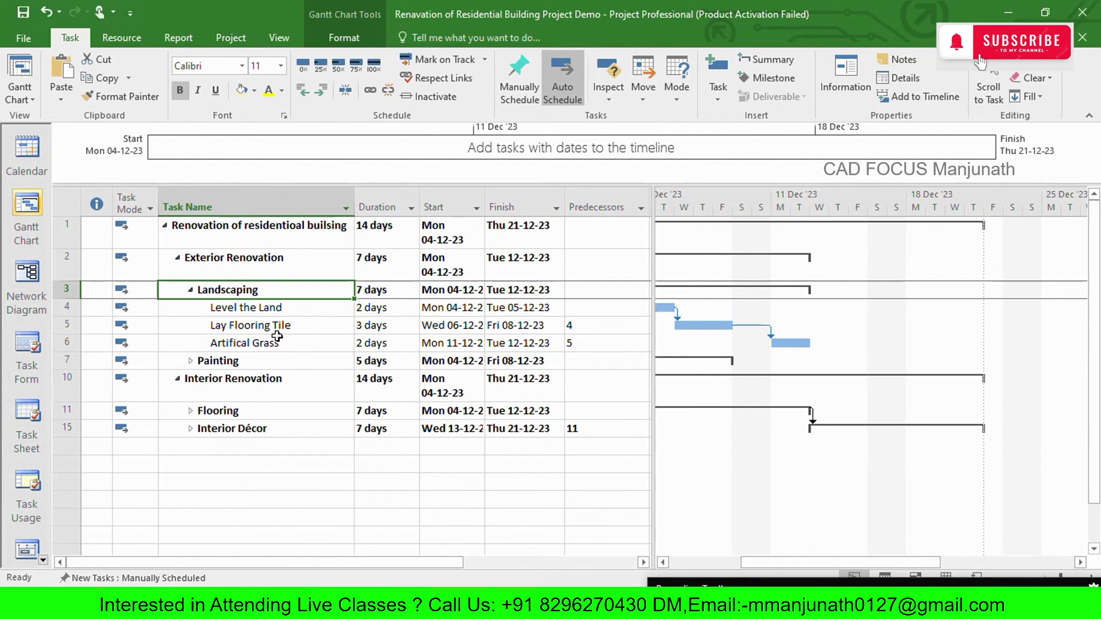
{"action": "left_click", "coordinate": [191, 290]}
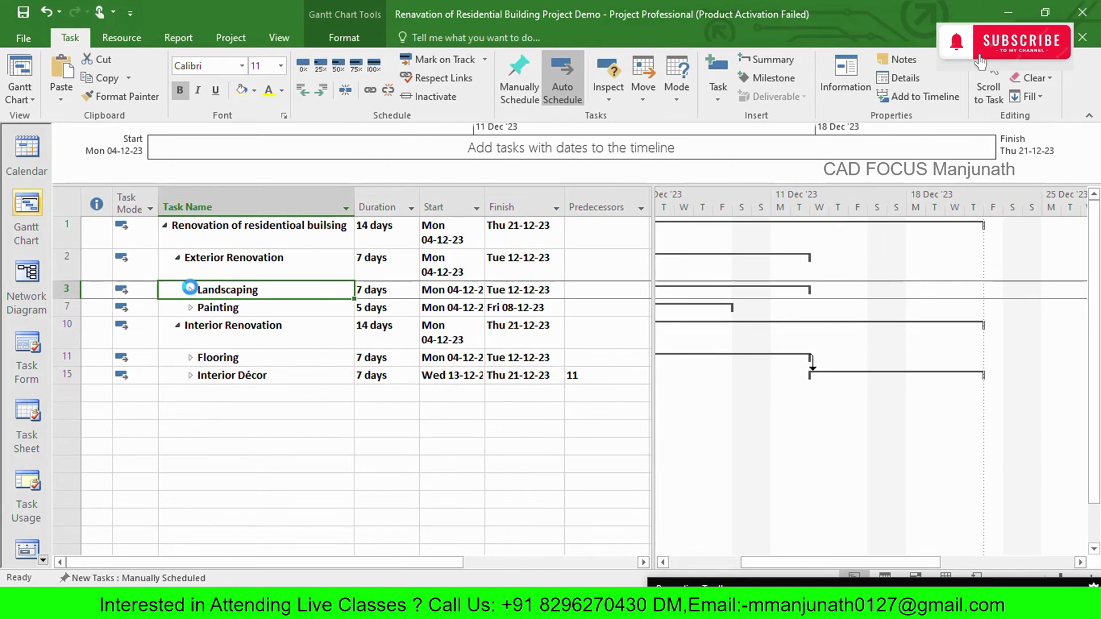
{"action": "left_click", "coordinate": [177, 325]}
{"action": "left_click", "coordinate": [178, 257]}
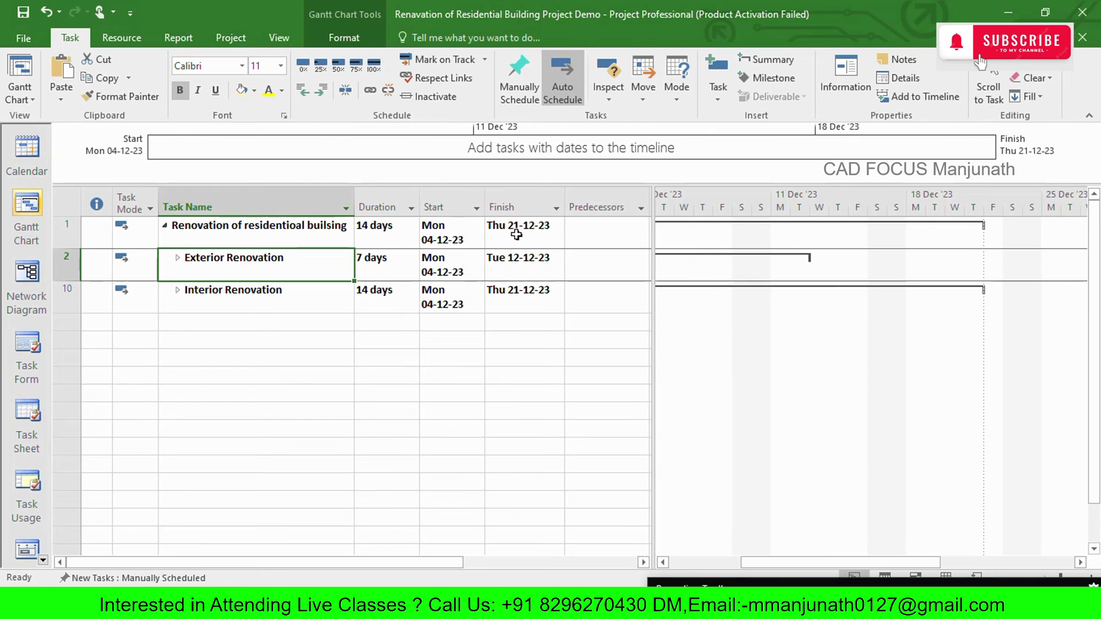
{"action": "left_click", "coordinate": [178, 258]}
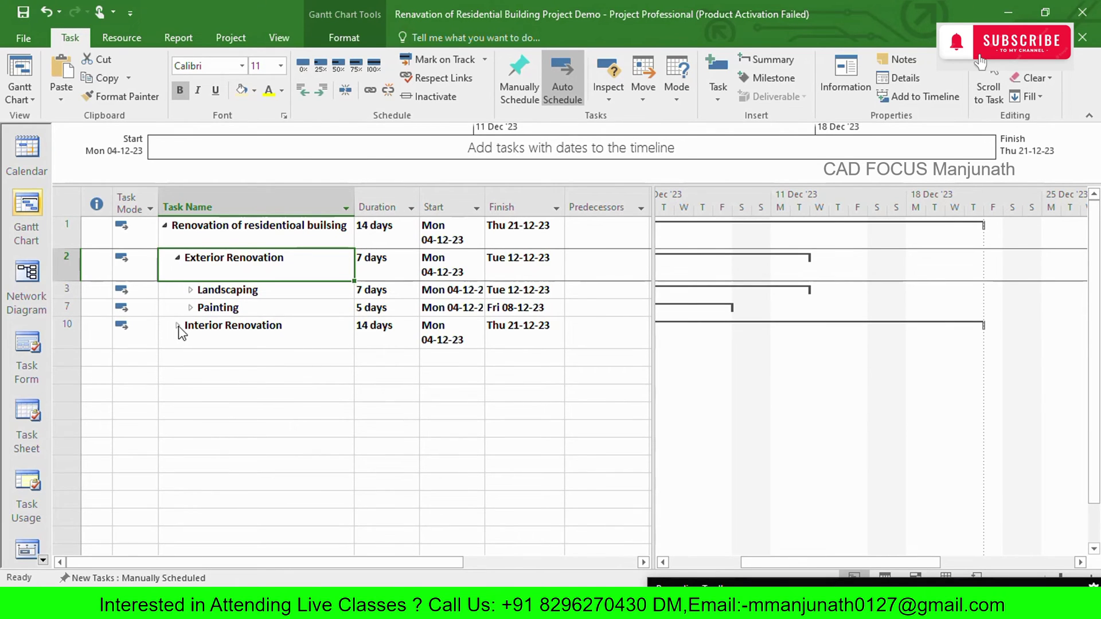
{"action": "left_click", "coordinate": [178, 326]}
Step: Expand Landscaping, Painting, Flooring and Interior Décor to reveal all their subtasks and Gantt bars
{"action": "left_click", "coordinate": [192, 294]}
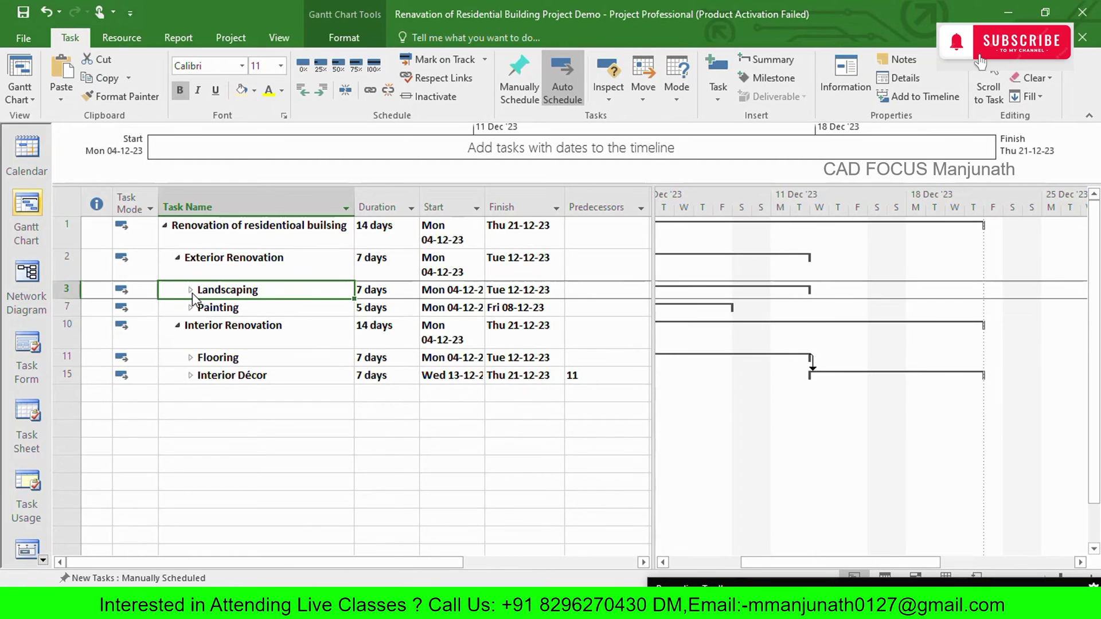
{"action": "left_click", "coordinate": [191, 291]}
{"action": "left_click", "coordinate": [190, 361]}
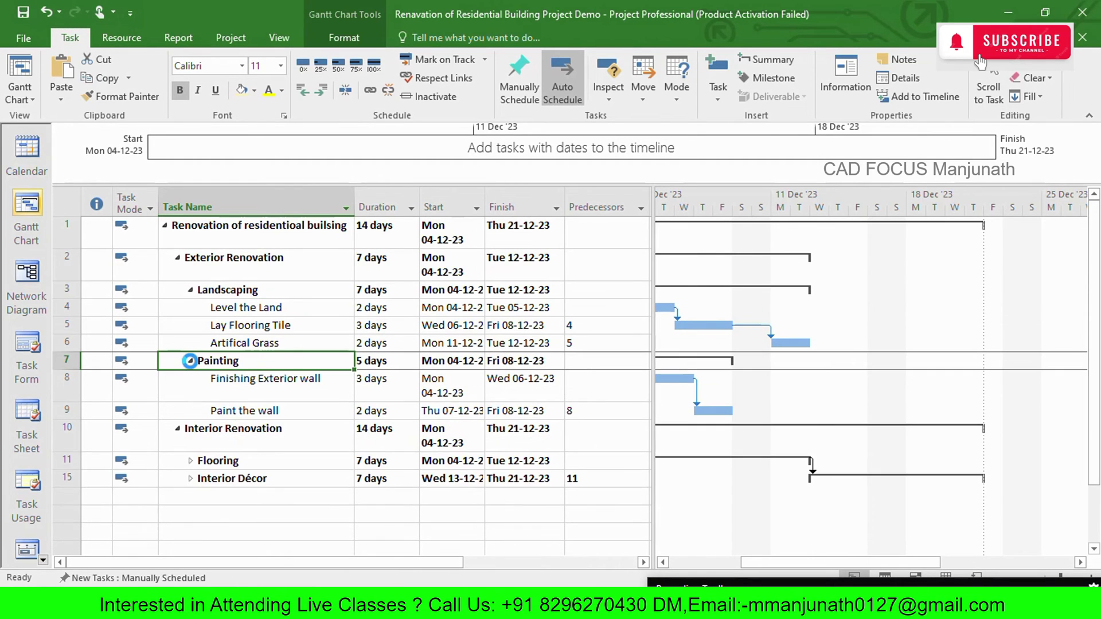
{"action": "left_click", "coordinate": [190, 460]}
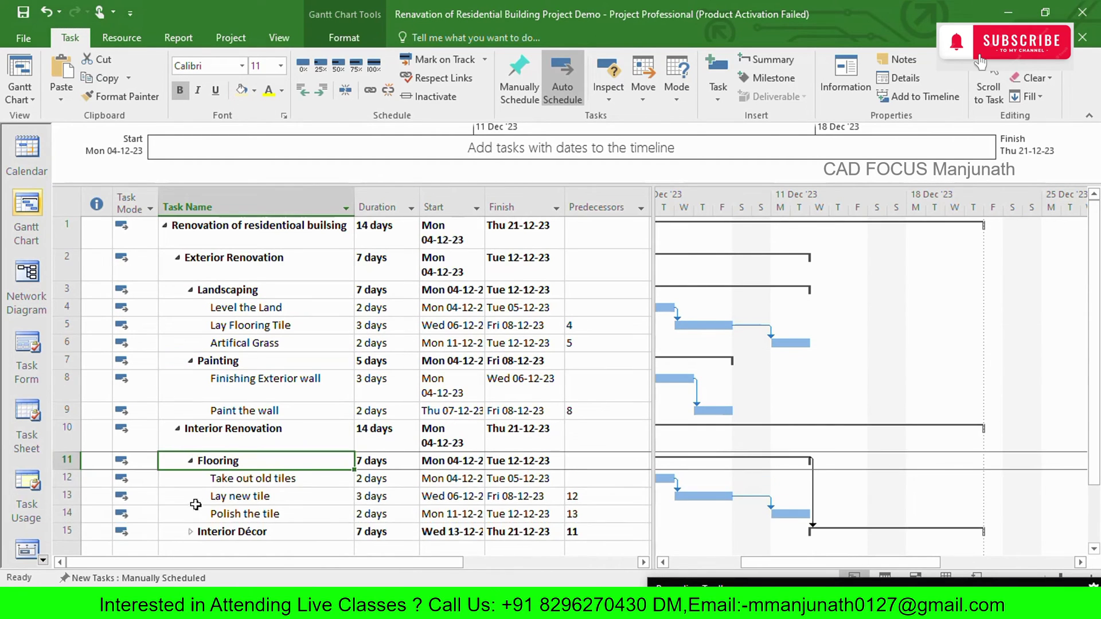
{"action": "left_click", "coordinate": [190, 533]}
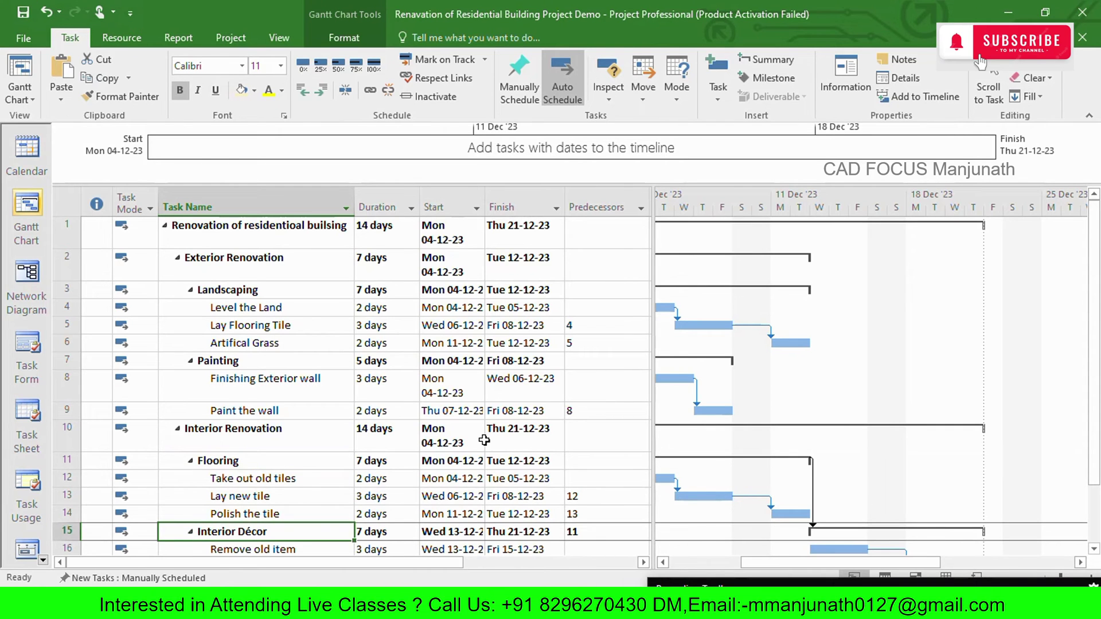
{"action": "scroll", "coordinate": [576, 405], "scroll_direction": "down", "scroll_amount": 3}
{"action": "scroll", "coordinate": [578, 405], "scroll_direction": "up", "scroll_amount": 4}
Step: Insert a WBS column left of Task Mode, displaying codes like RRB - 1 and RRB - 1.A
{"action": "left_click", "coordinate": [136, 197]}
{"action": "right_click", "coordinate": [136, 198]}
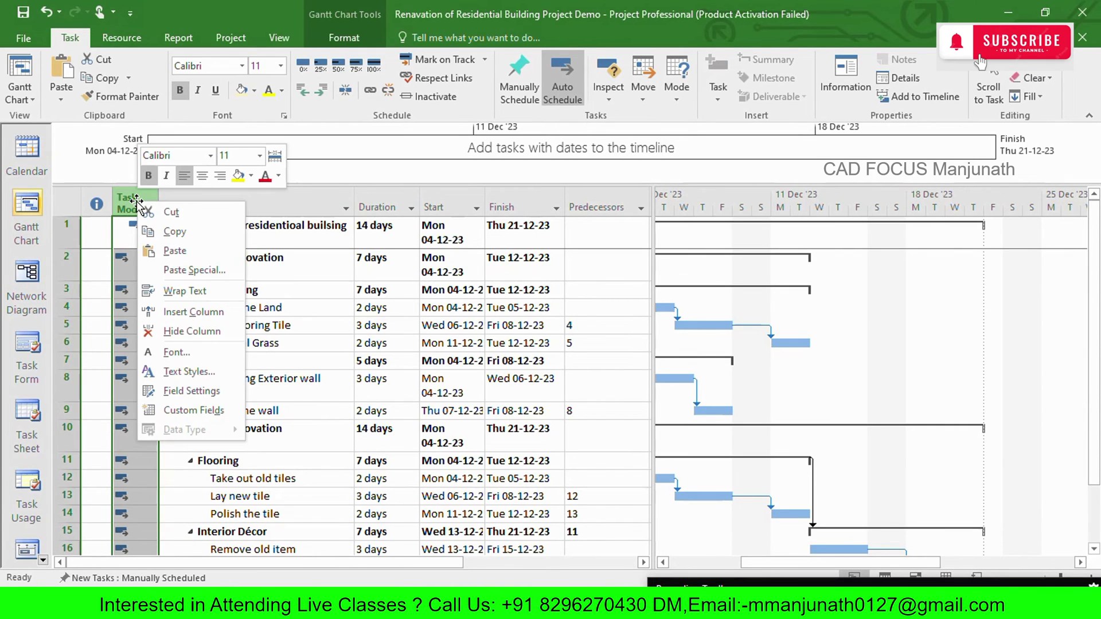
{"action": "left_click", "coordinate": [186, 315]}
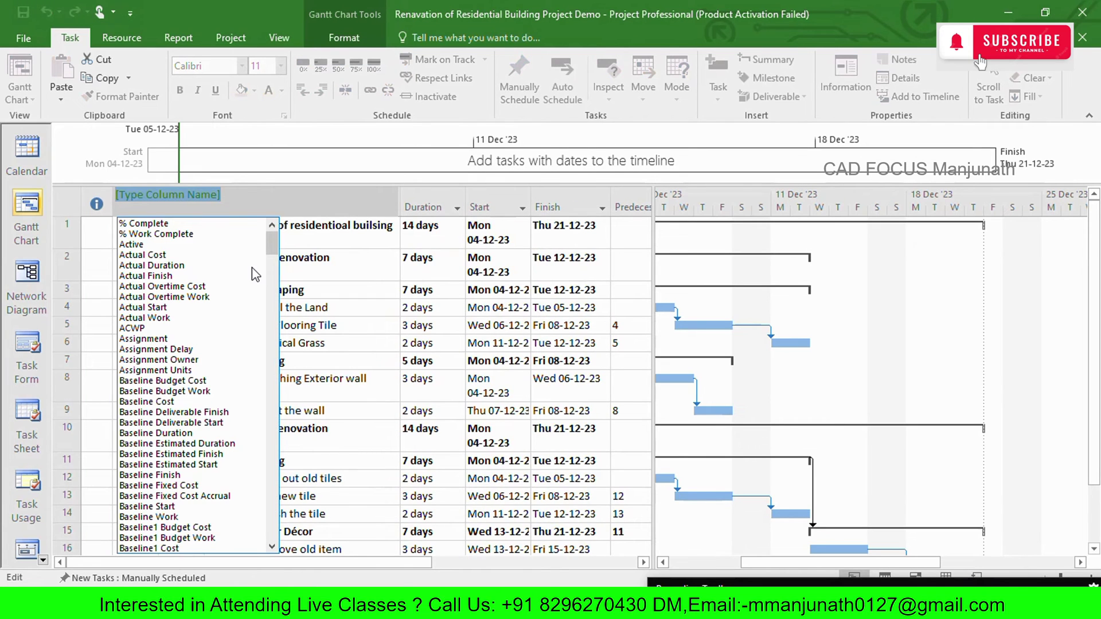
{"action": "left_click_drag", "start_coordinate": [269, 244], "coordinate": [270, 528]}
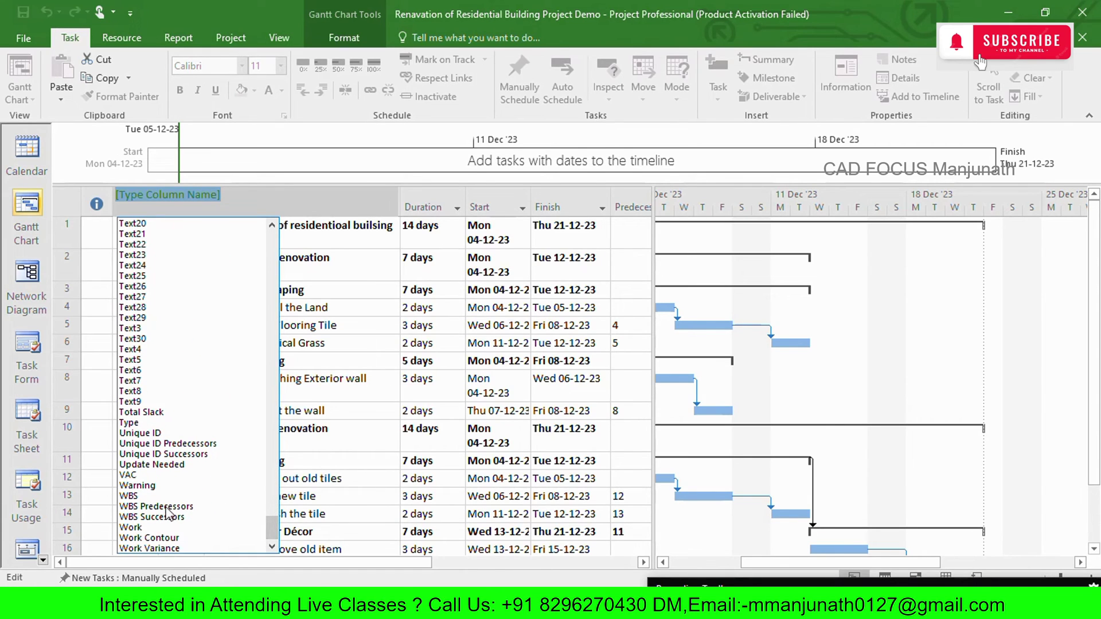
{"action": "left_click", "coordinate": [136, 503]}
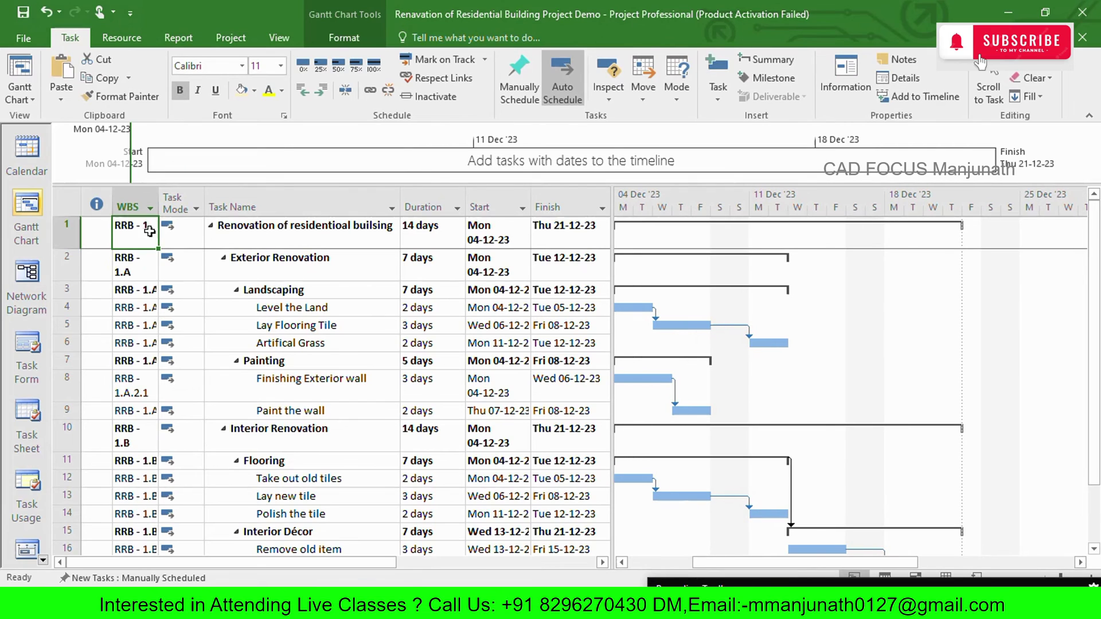
Step: Widen the WBS column so codes read fully, and collapse both renovation phases
{"action": "left_click_drag", "start_coordinate": [159, 196], "coordinate": [195, 196]}
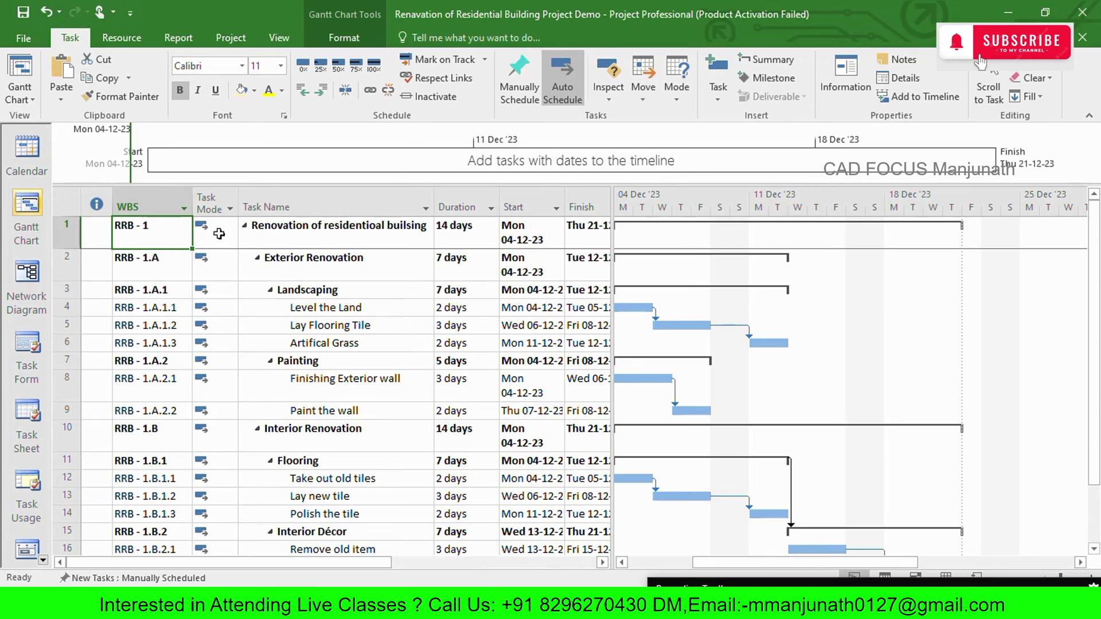
{"action": "left_click", "coordinate": [258, 258]}
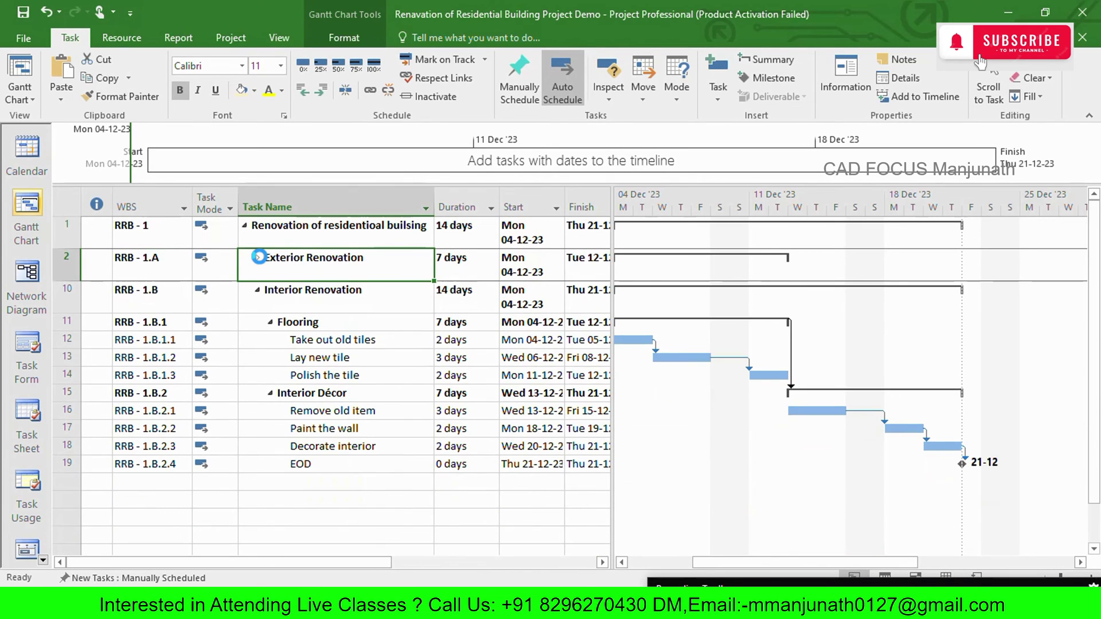
{"action": "left_click", "coordinate": [256, 290]}
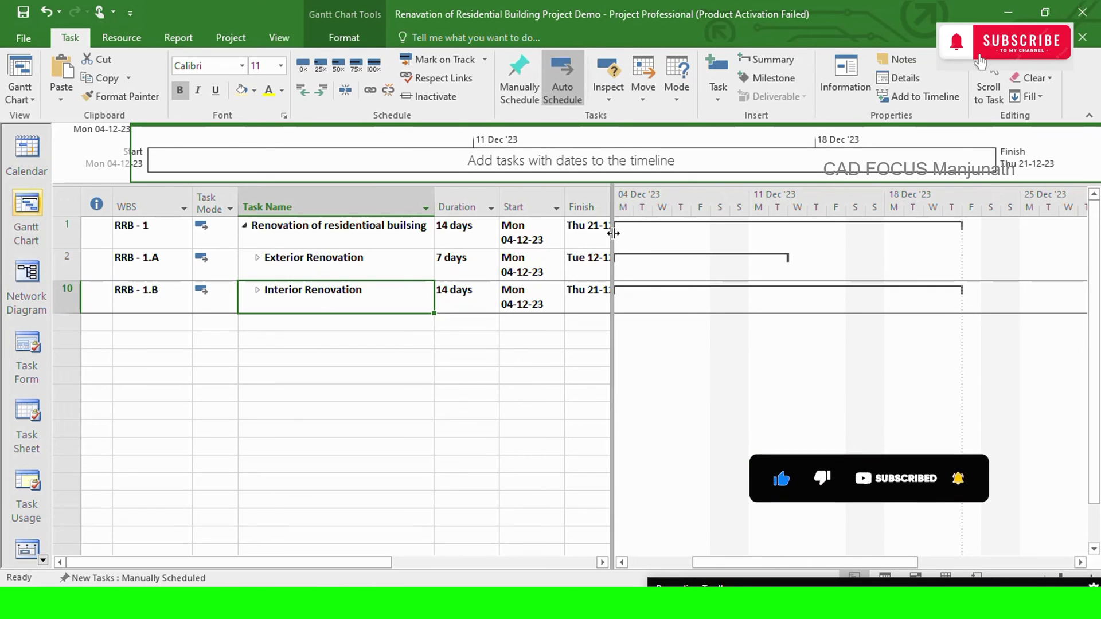
Step: Widen the task table to reveal Finish and Predecessors, and re-expand both phases down to RRB - 1.B.2.4
{"action": "left_click_drag", "start_coordinate": [612, 233], "coordinate": [714, 229]}
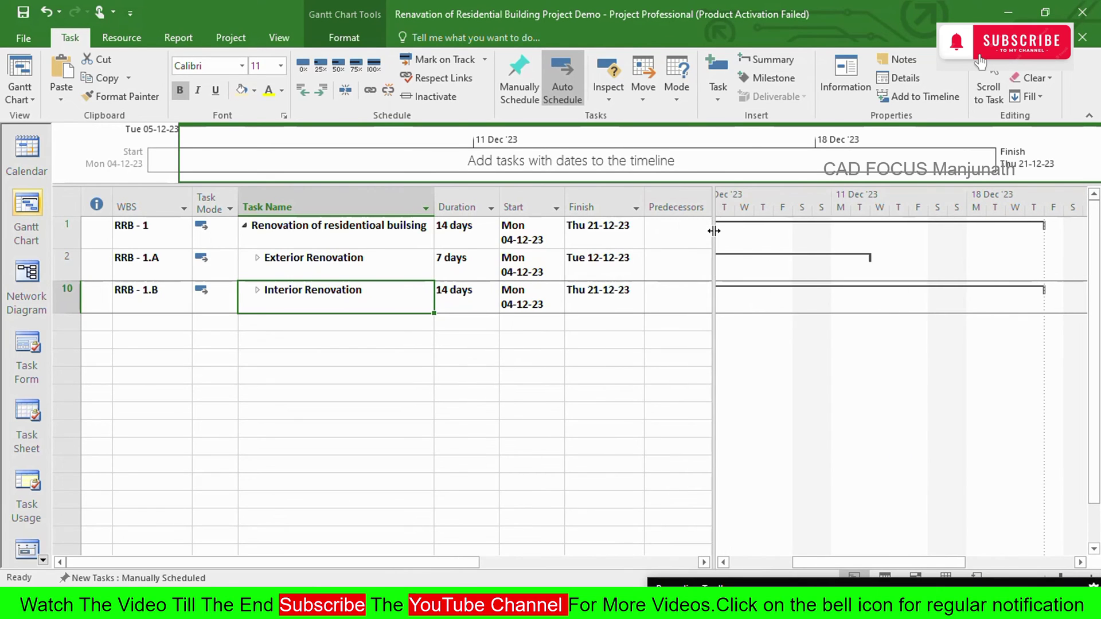
{"action": "left_click", "coordinate": [257, 259]}
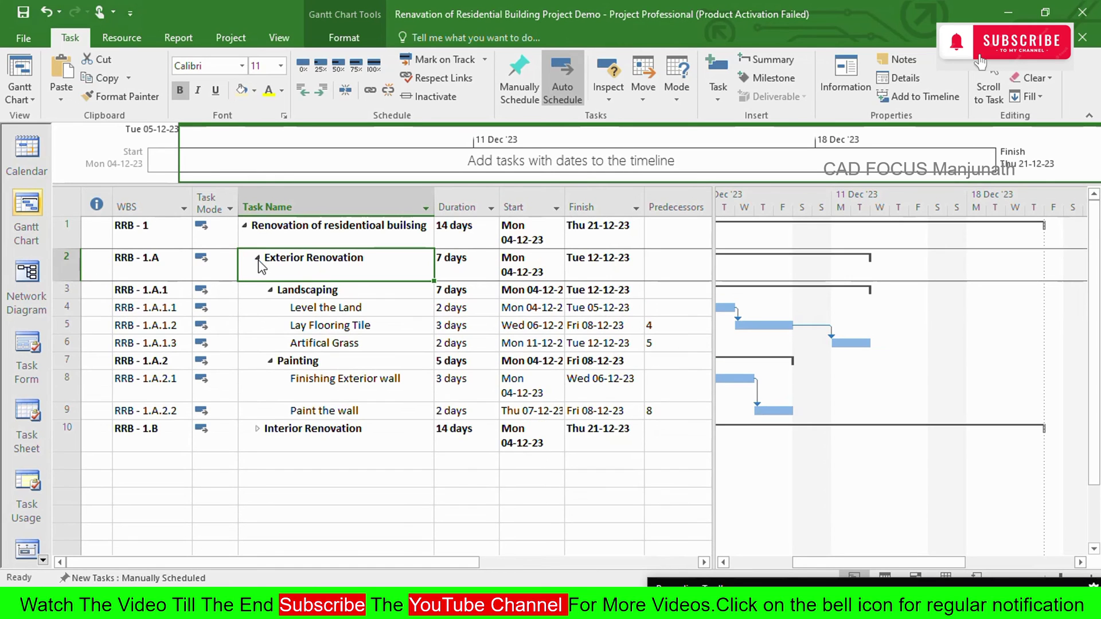
{"action": "left_click", "coordinate": [258, 430]}
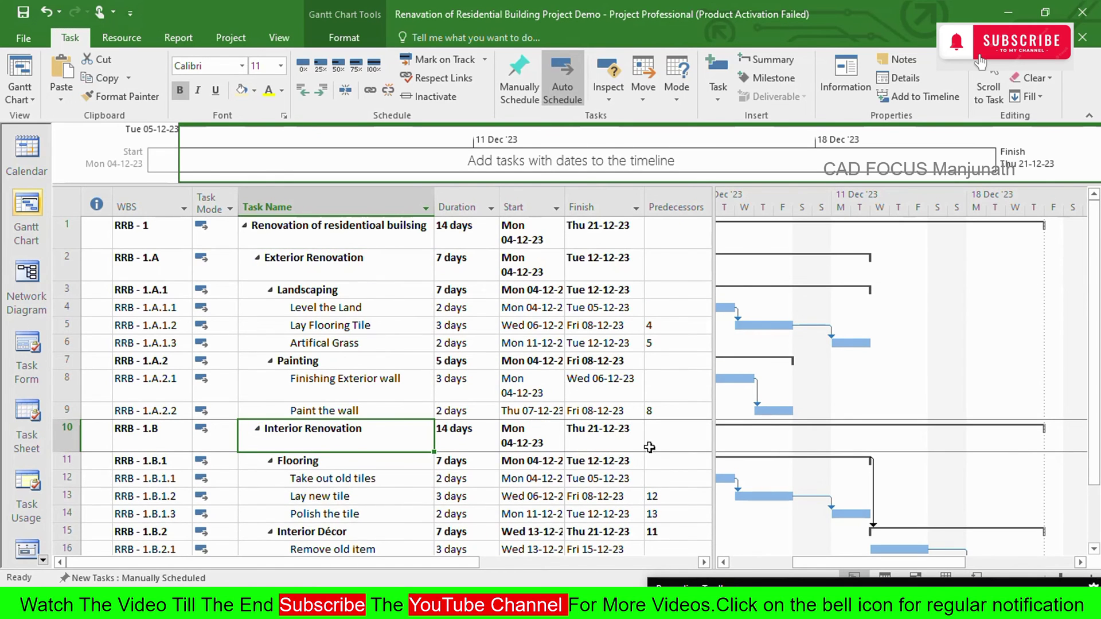
{"action": "scroll", "coordinate": [645, 439], "scroll_direction": "down", "scroll_amount": 3}
{"action": "scroll", "coordinate": [645, 439], "scroll_direction": "up", "scroll_amount": 3}
{"action": "scroll", "coordinate": [645, 440], "scroll_direction": "down", "scroll_amount": 1}
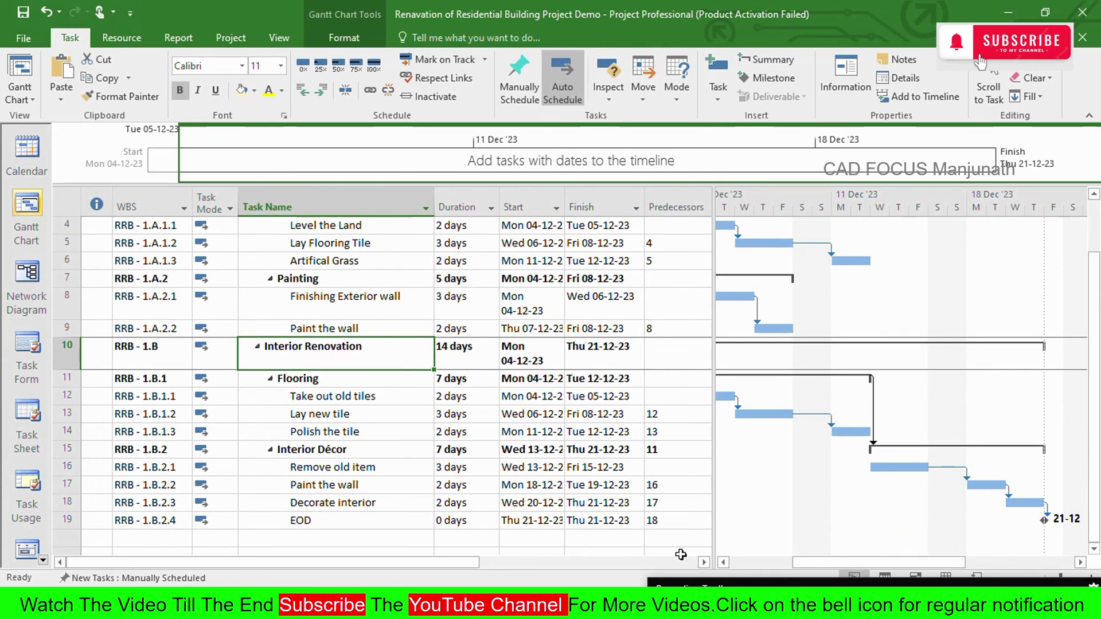
{"action": "mouse_move", "coordinate": [729, 599]}
{"action": "left_click", "coordinate": [728, 516]}
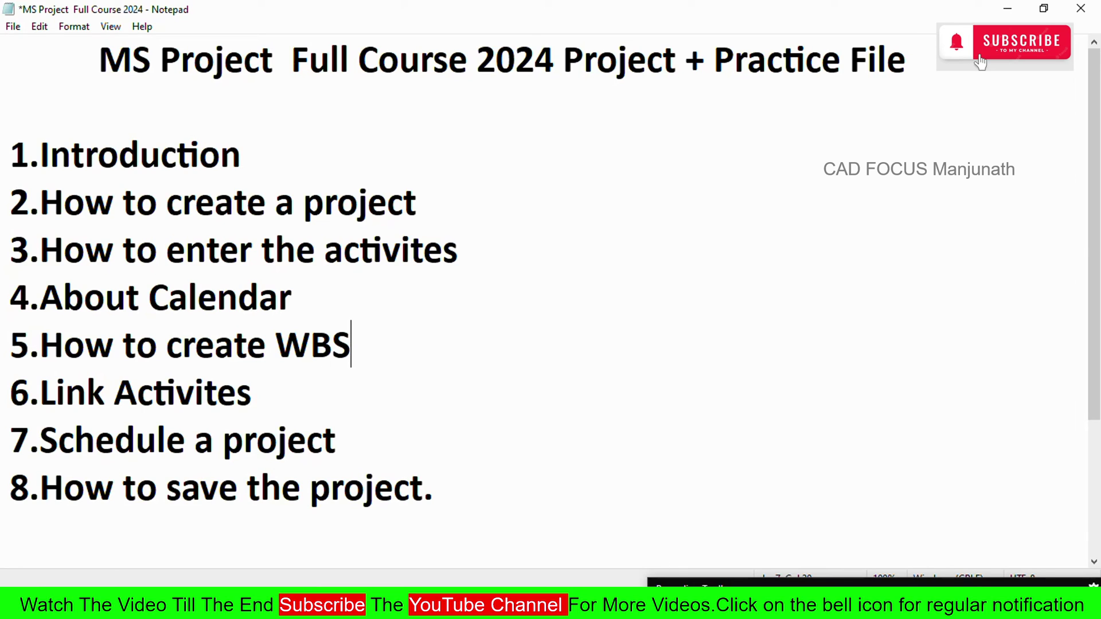
{"action": "left_click", "coordinate": [666, 540]}
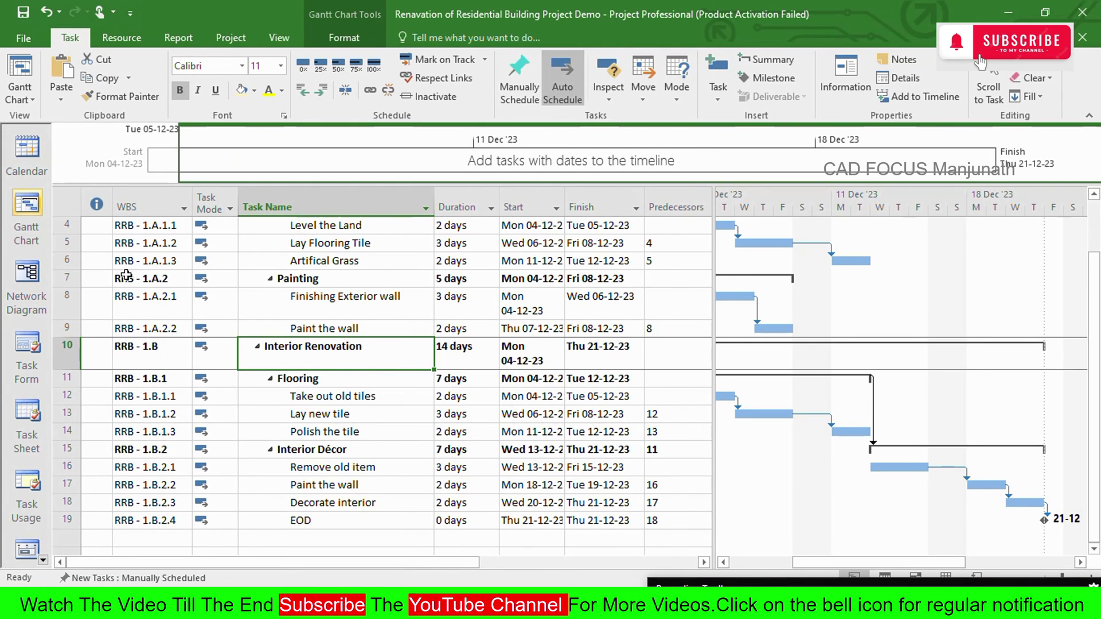
Step: Save the project in the MS Project folder as 'Renavation of Residential Building Project Demo01'
{"action": "left_click", "coordinate": [126, 260]}
{"action": "scroll", "coordinate": [358, 330], "scroll_direction": "up", "scroll_amount": 3}
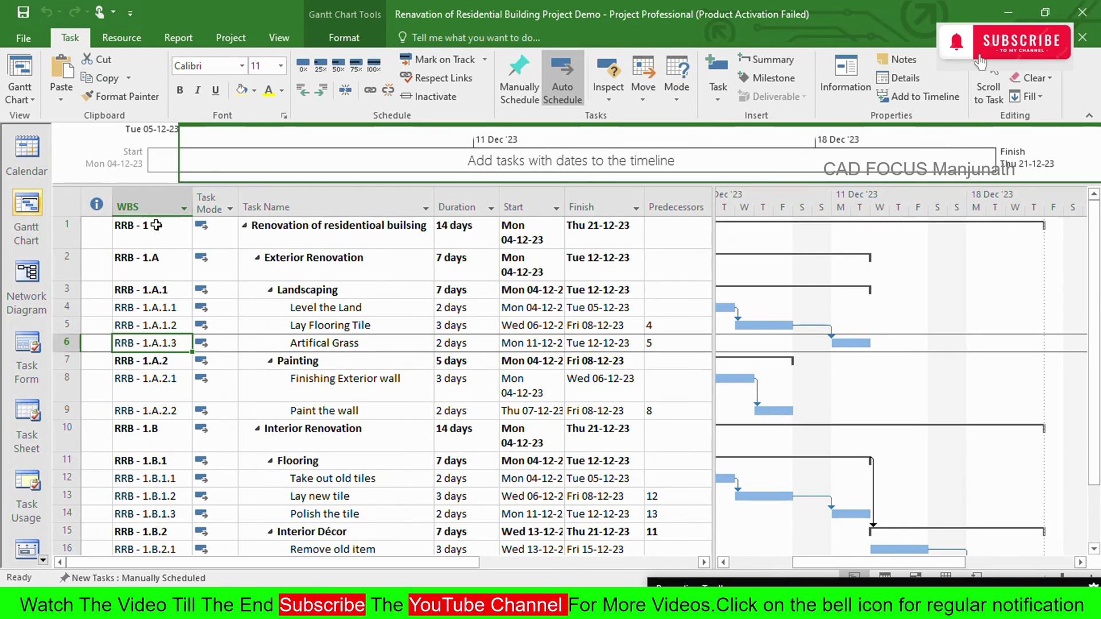
{"action": "left_click", "coordinate": [26, 39]}
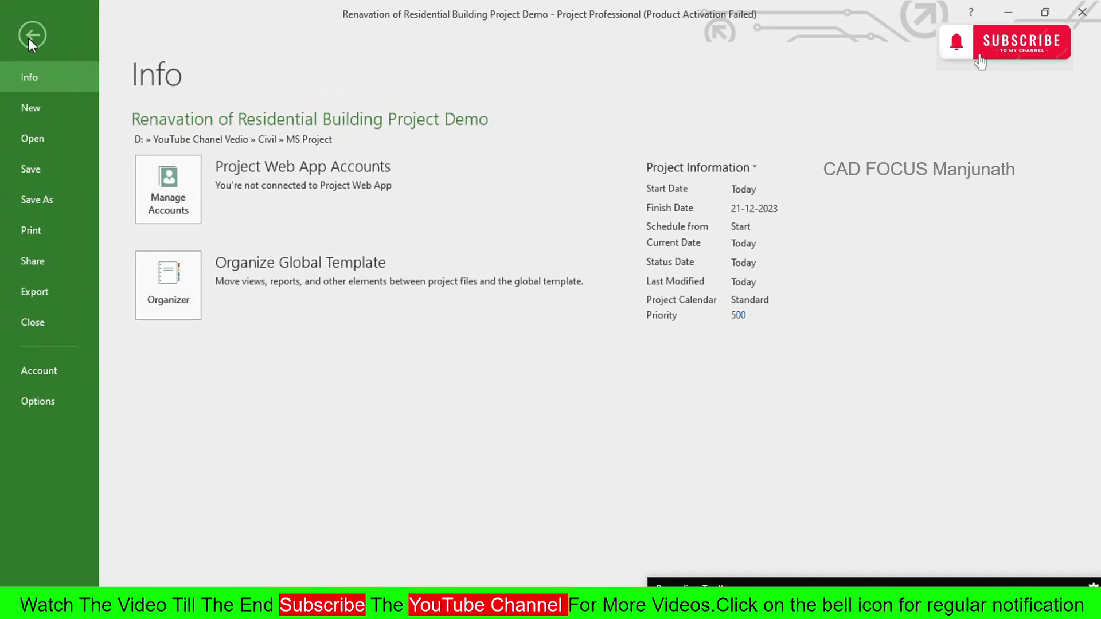
{"action": "left_click", "coordinate": [56, 199]}
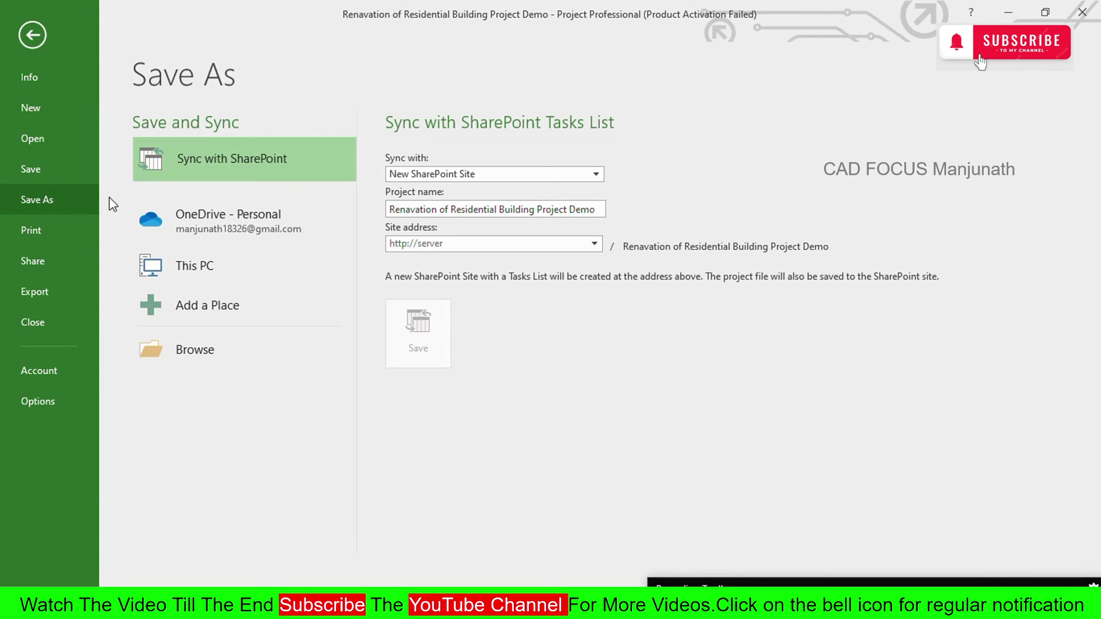
{"action": "left_click", "coordinate": [212, 274]}
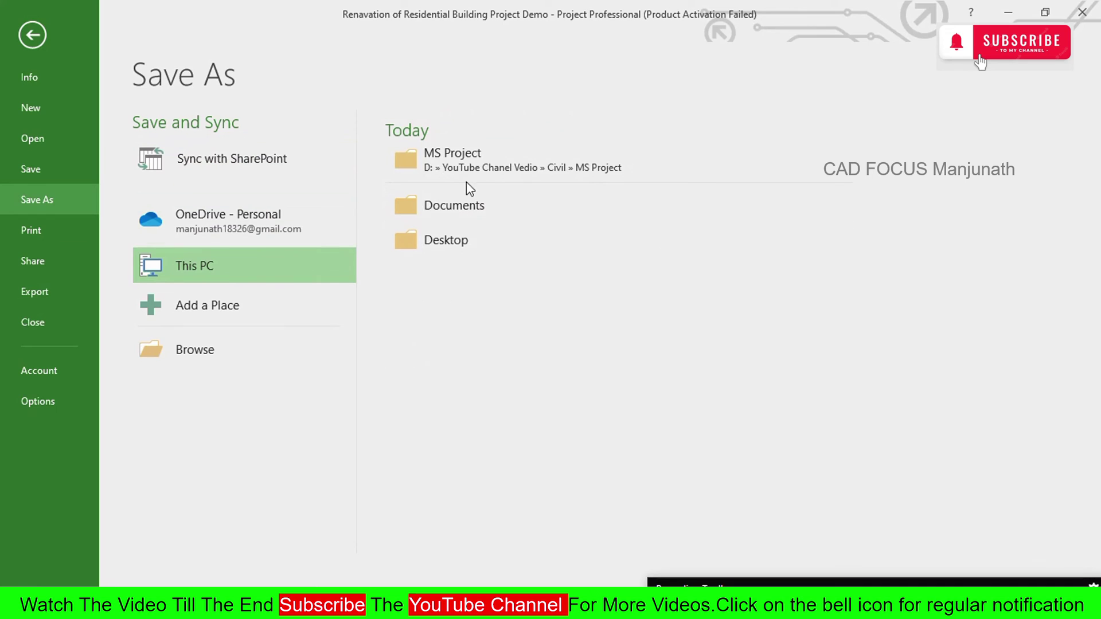
{"action": "left_click", "coordinate": [514, 169]}
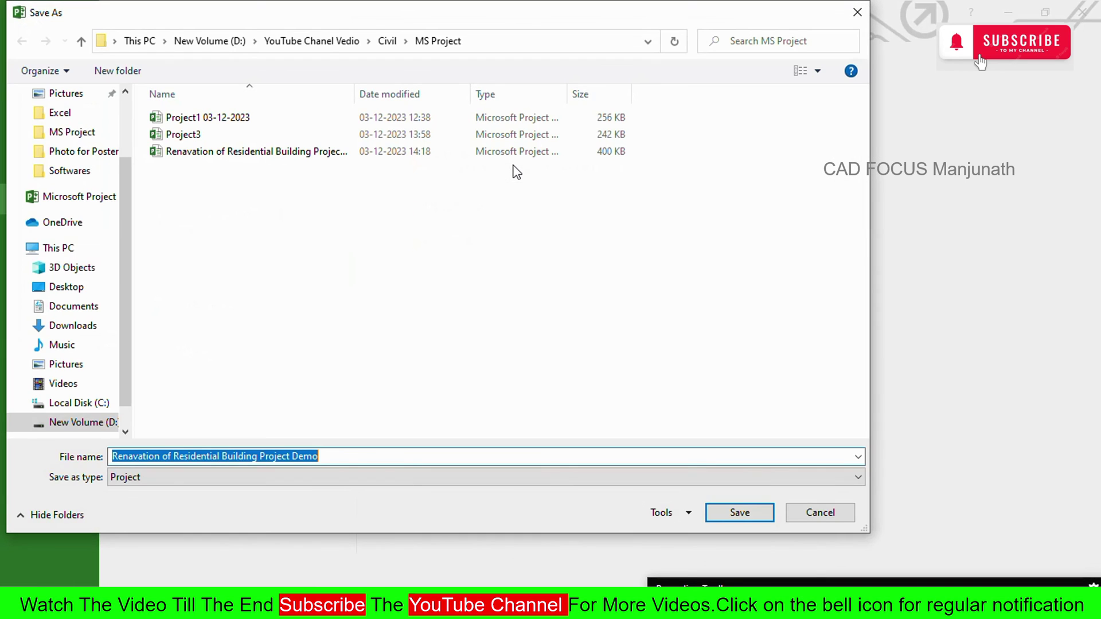
{"action": "left_click", "coordinate": [328, 458]}
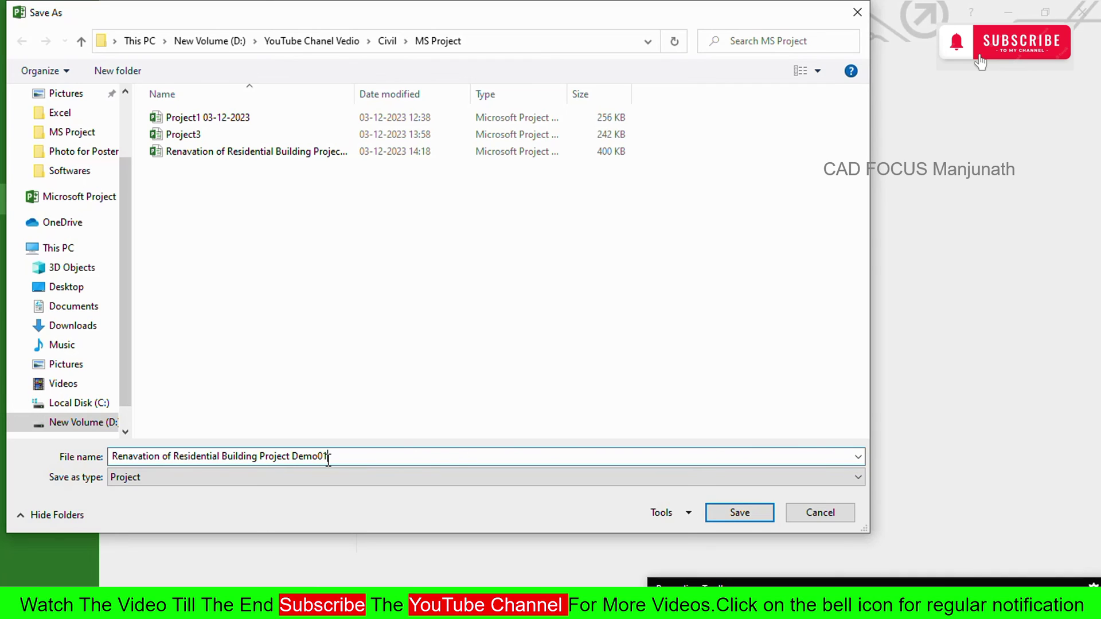
{"action": "left_click", "coordinate": [746, 510]}
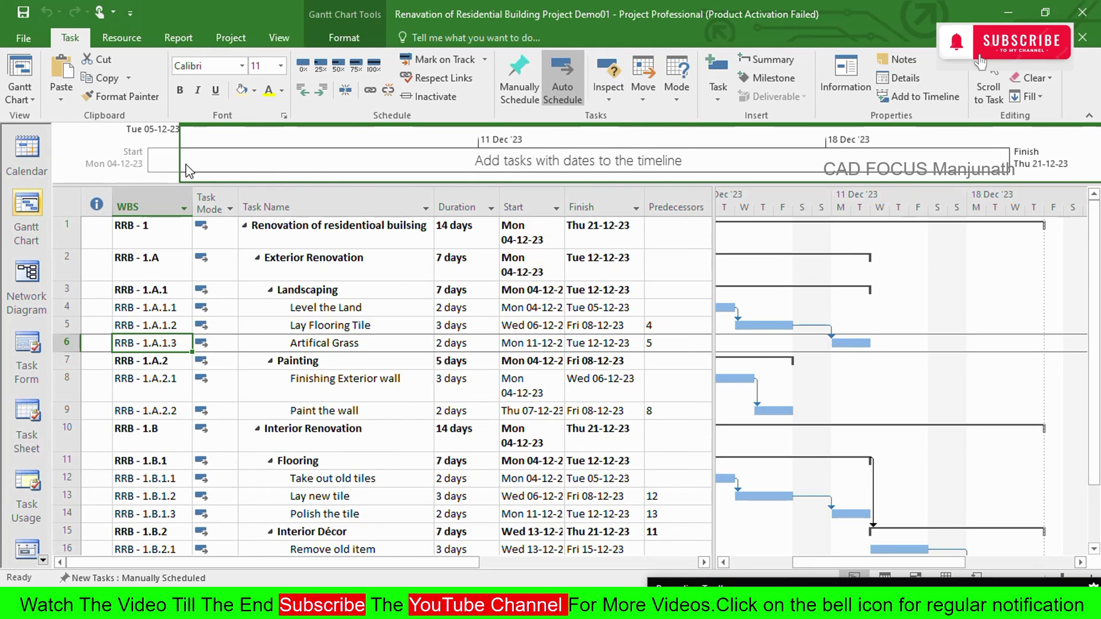
Step: Readjust the timeline date range and table/chart split, then bring up the WBS example in Photos
{"action": "left_click_drag", "start_coordinate": [178, 162], "coordinate": [224, 158]}
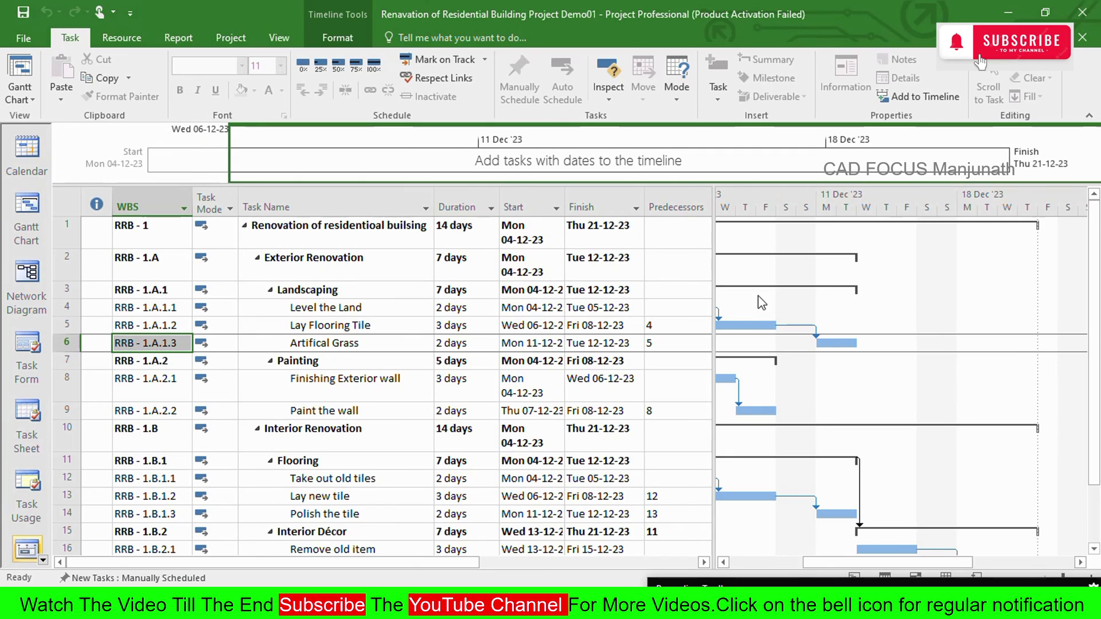
{"action": "left_click_drag", "start_coordinate": [713, 294], "coordinate": [535, 296]}
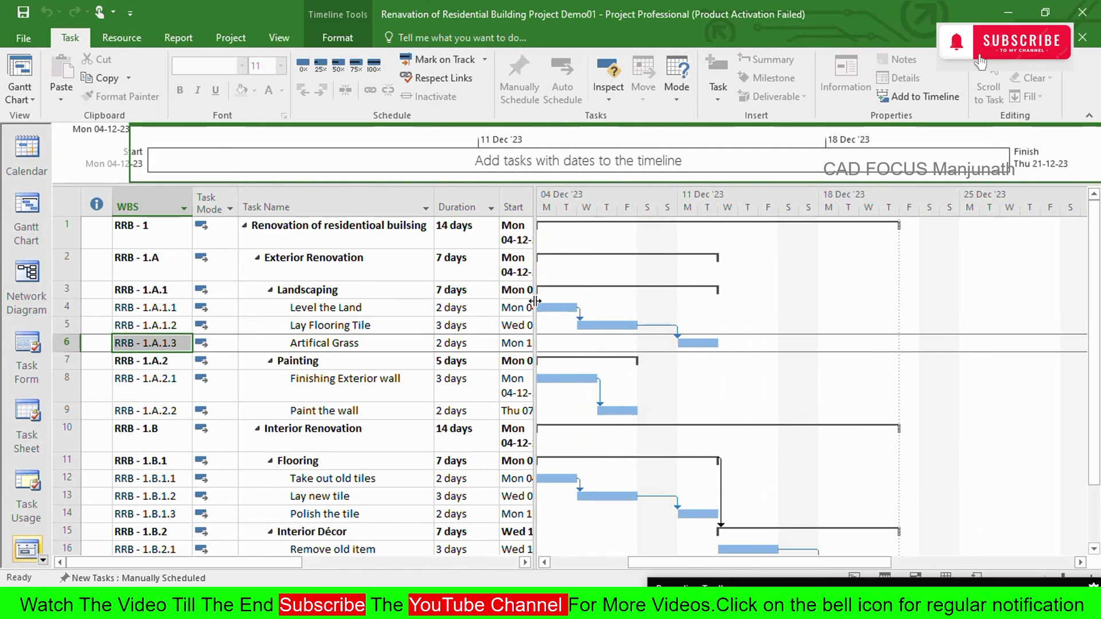
{"action": "mouse_move", "coordinate": [691, 564]}
{"action": "left_mouse_down"}
{"action": "mouse_move", "coordinate": [615, 562]}
{"action": "mouse_move", "coordinate": [679, 563]}
{"action": "left_mouse_up"}
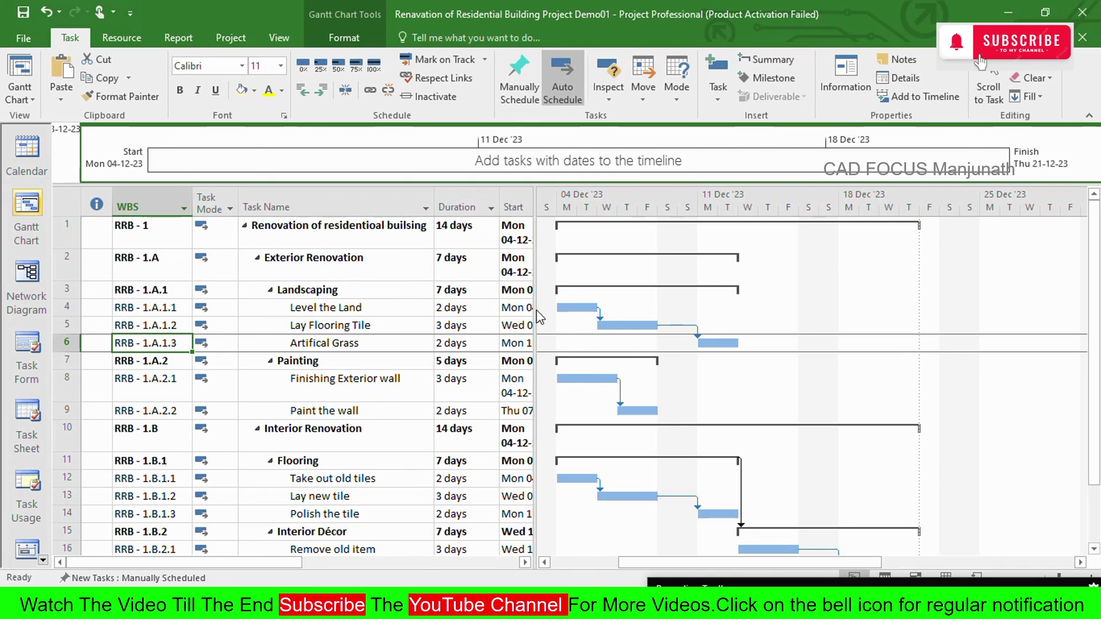
{"action": "left_click_drag", "start_coordinate": [536, 310], "coordinate": [682, 313]}
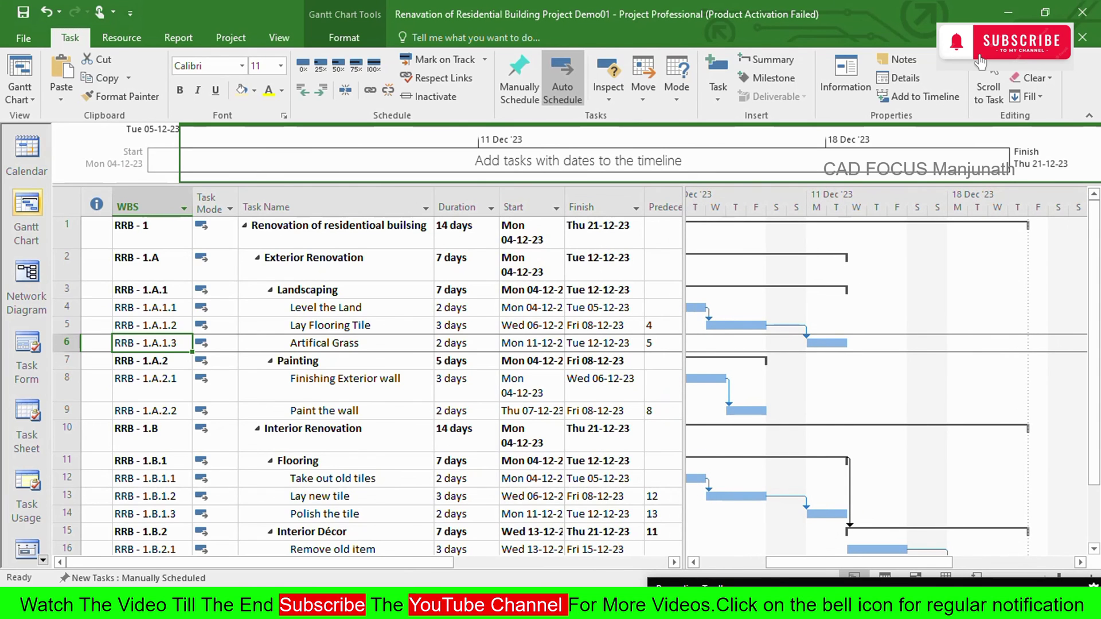
{"action": "key", "text": "alt+Tab"}
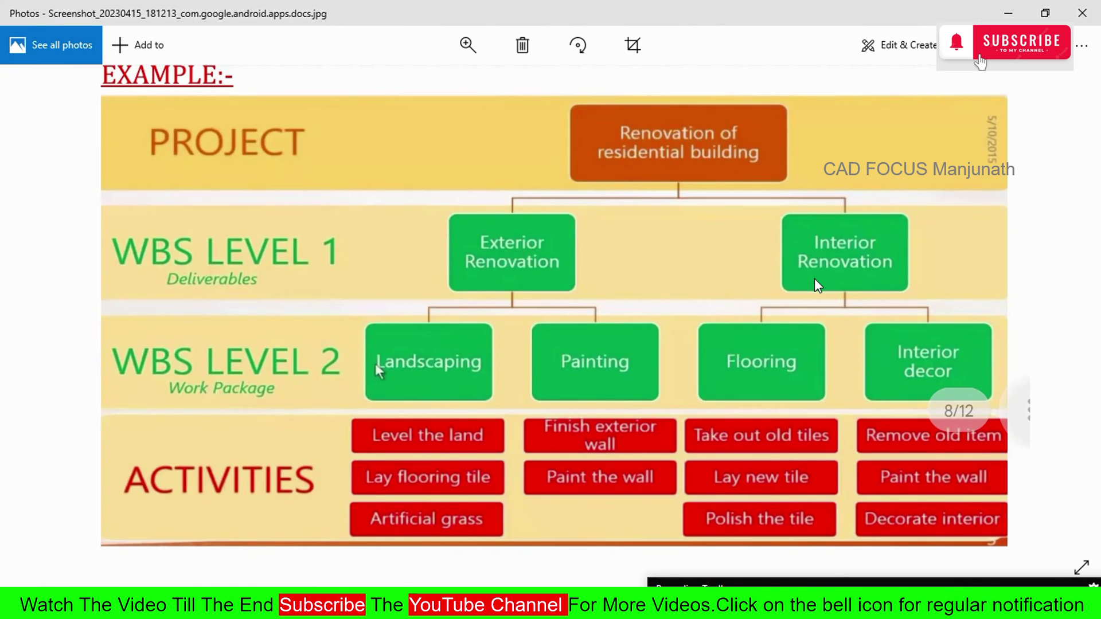
Step: Page past the deliverable-based and Car Manufacturing WBS examples to the Home Renovation one
{"action": "key", "text": "Right"}
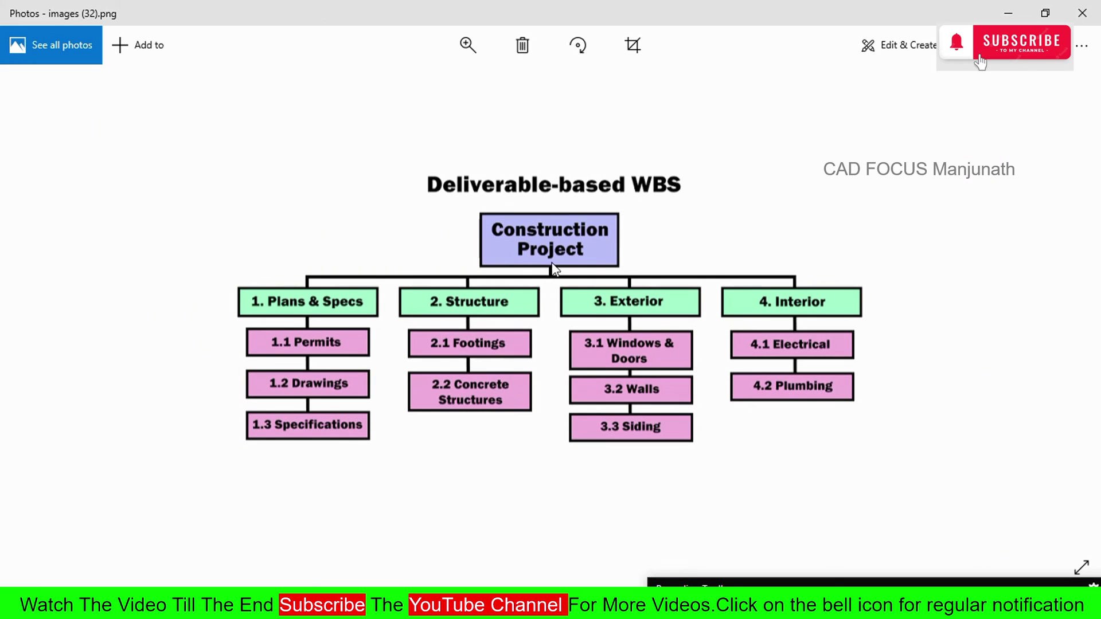
{"action": "key", "text": "Right"}
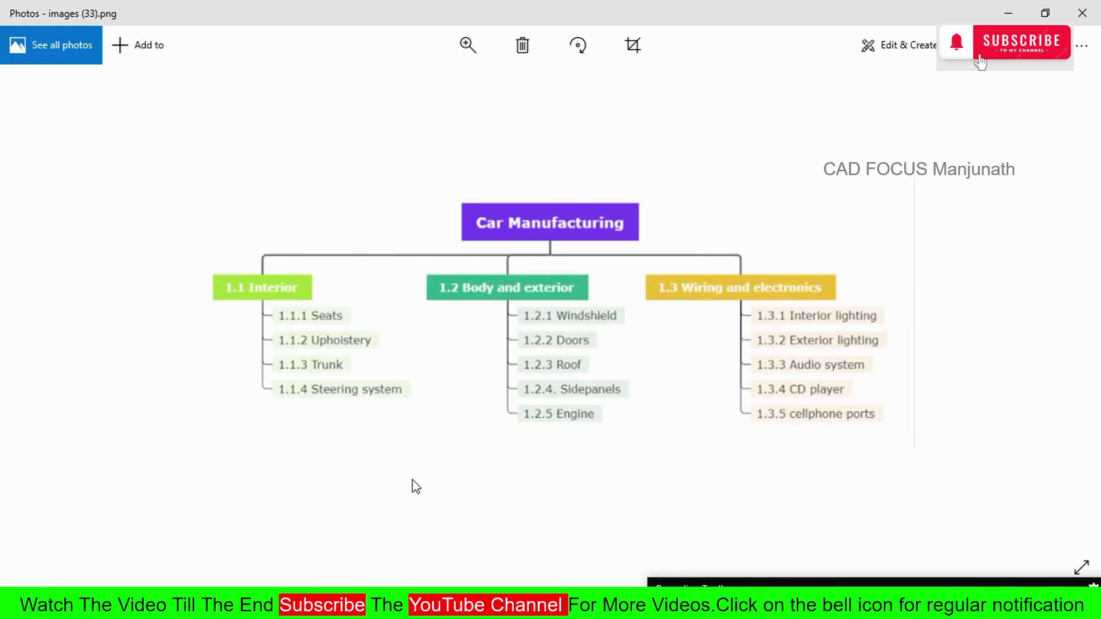
{"action": "key", "text": "Right"}
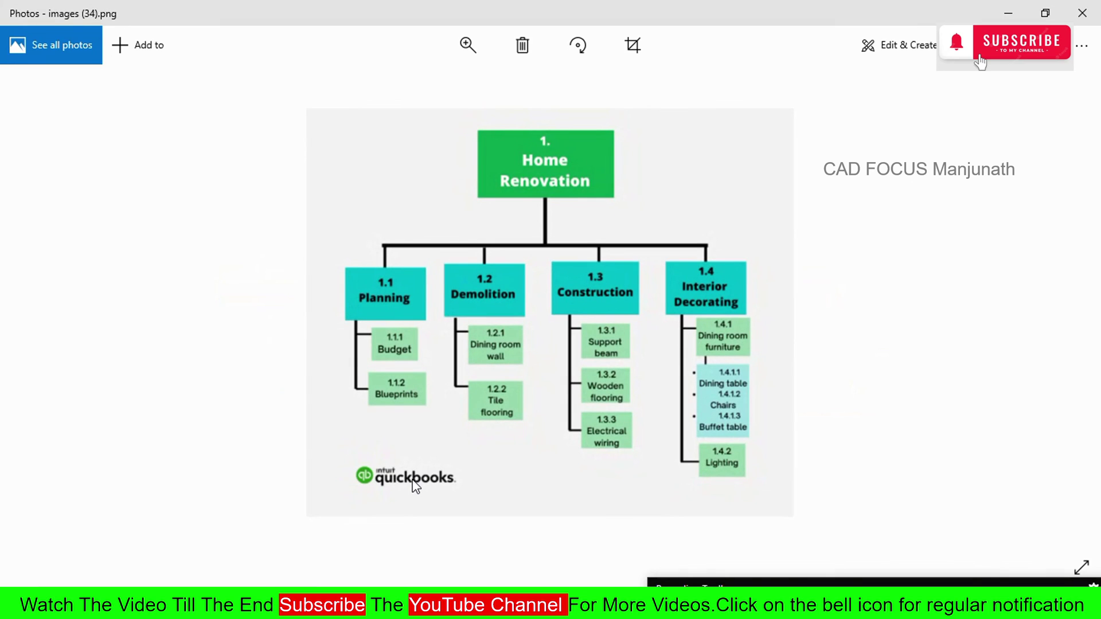